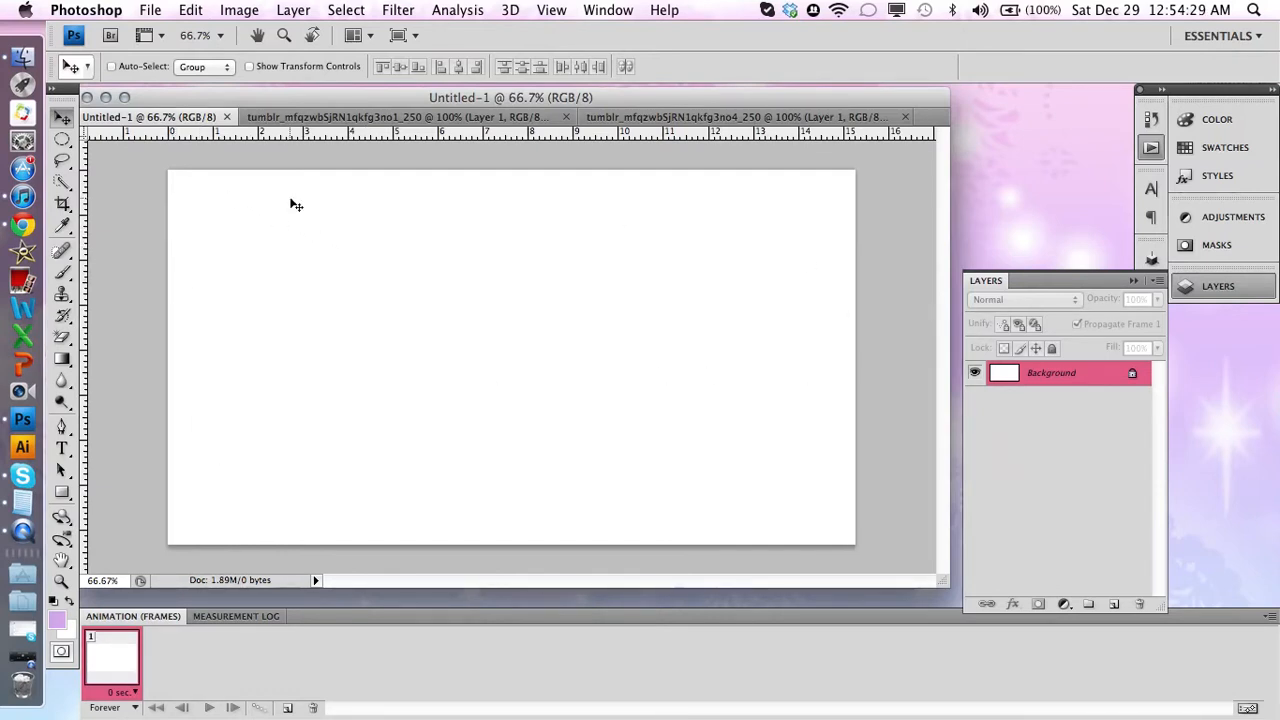
# - Check the animation frames of both GIF documents and duplicate the blank frame in Untitled-1 until it has eight frames
pyautogui.click(754, 119)
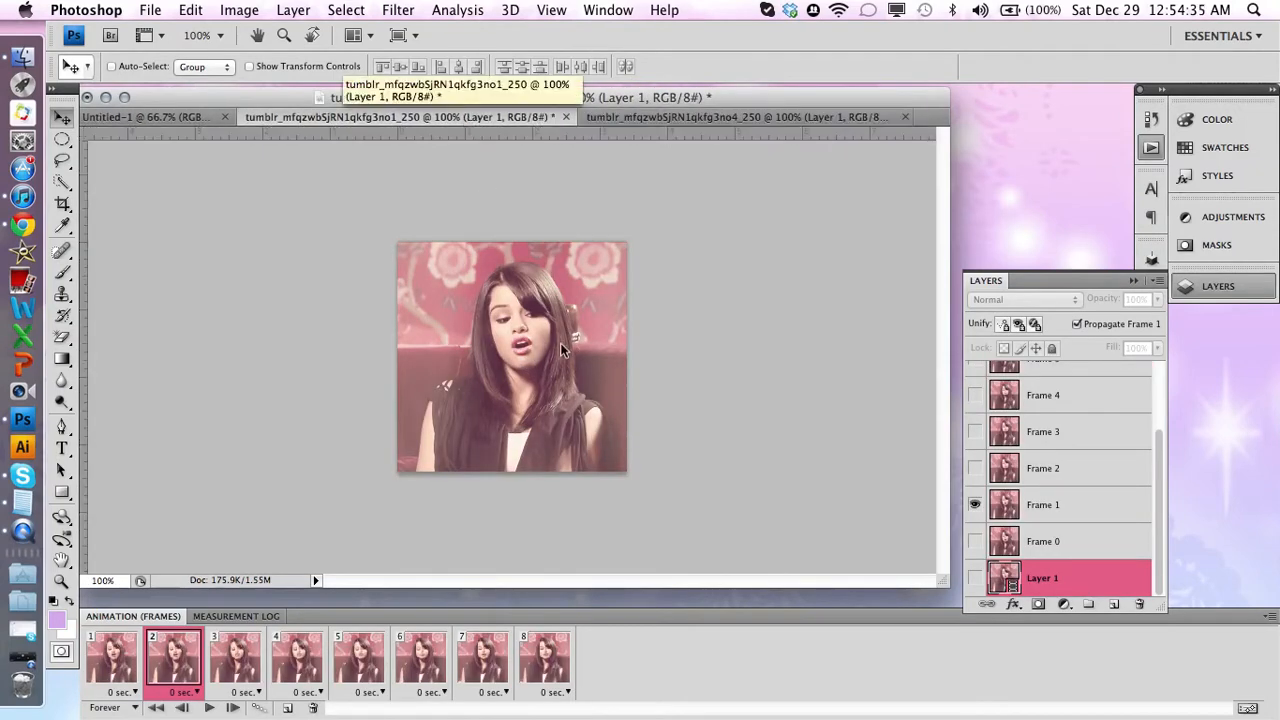
pyautogui.click(462, 116)
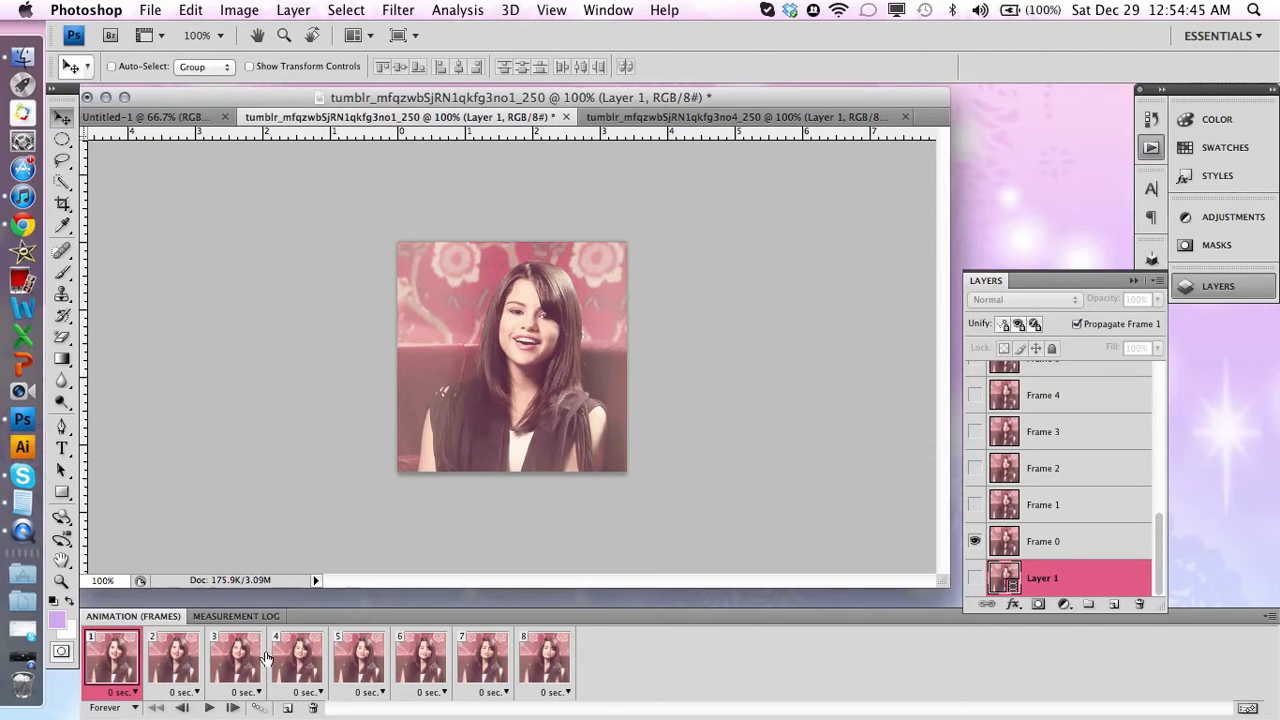
pyautogui.click(647, 114)
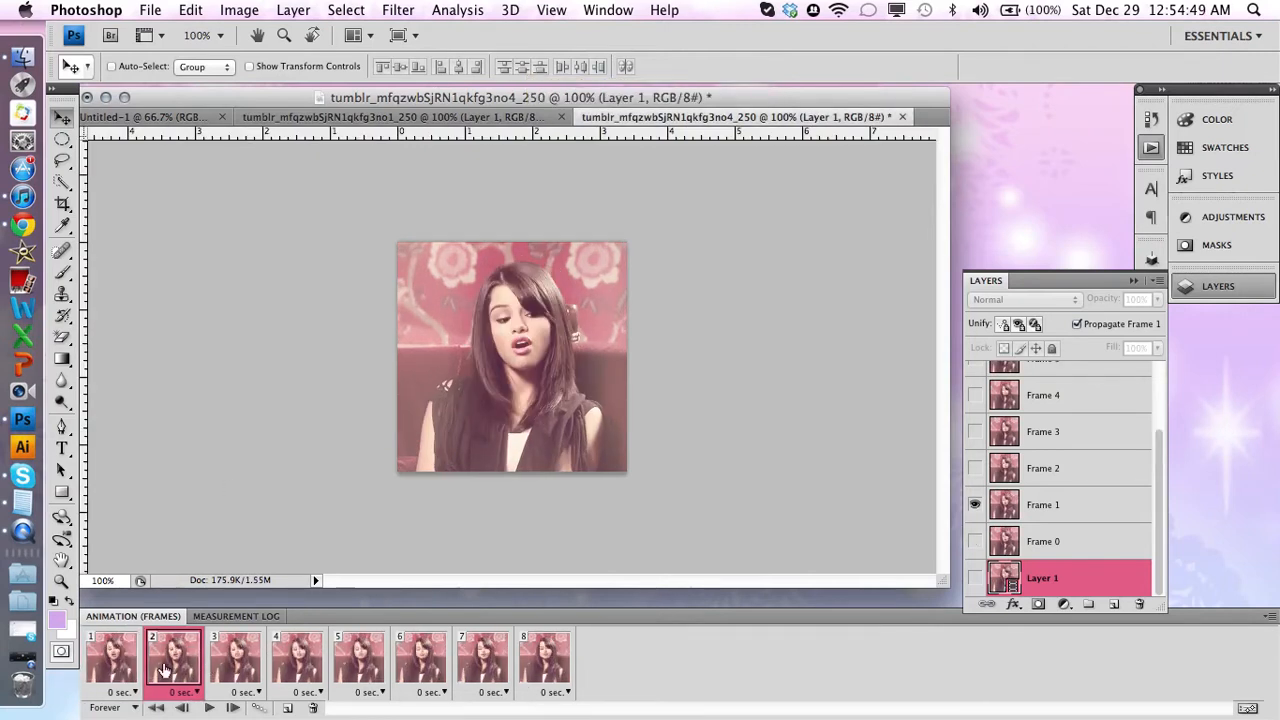
pyautogui.click(132, 668)
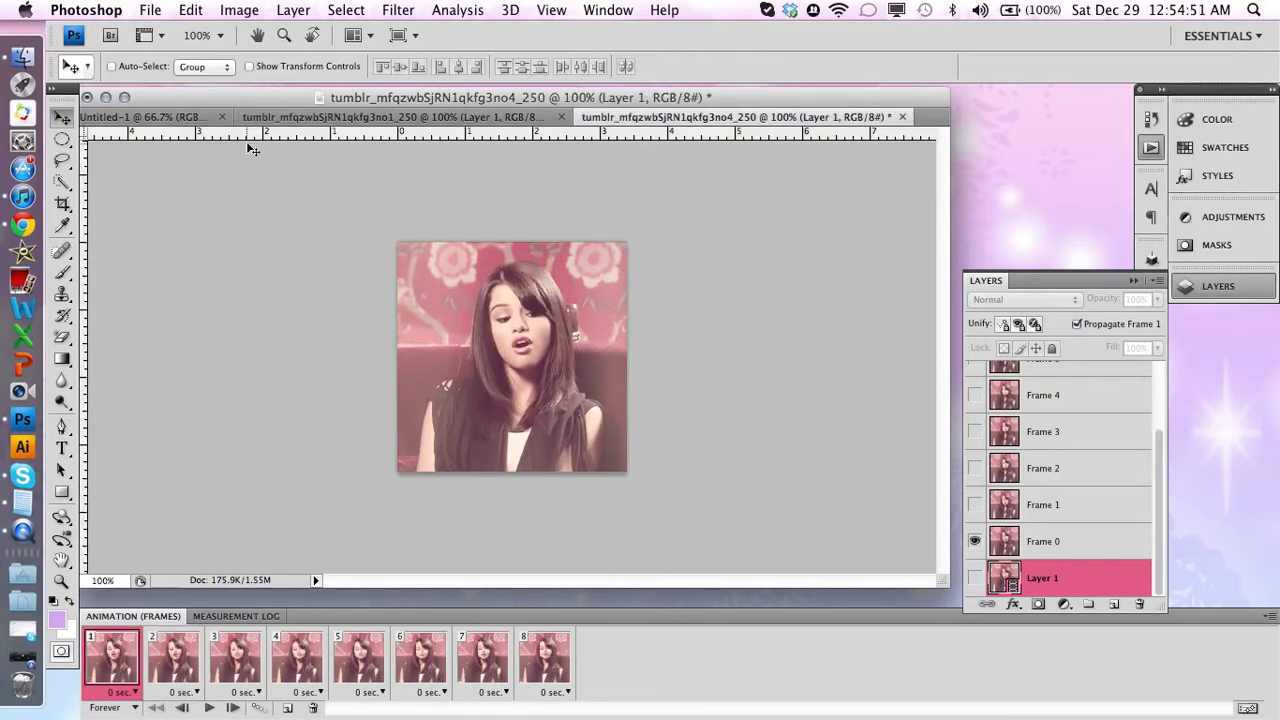
pyautogui.click(186, 117)
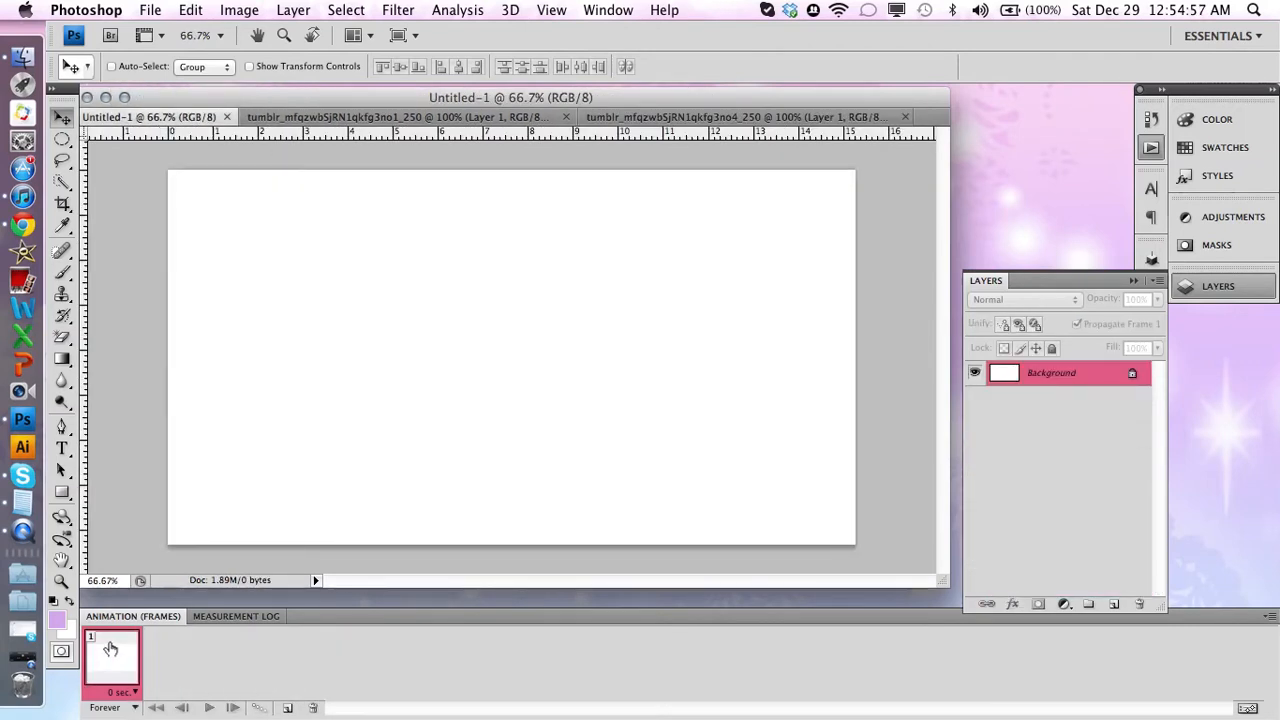
pyautogui.click(287, 708)
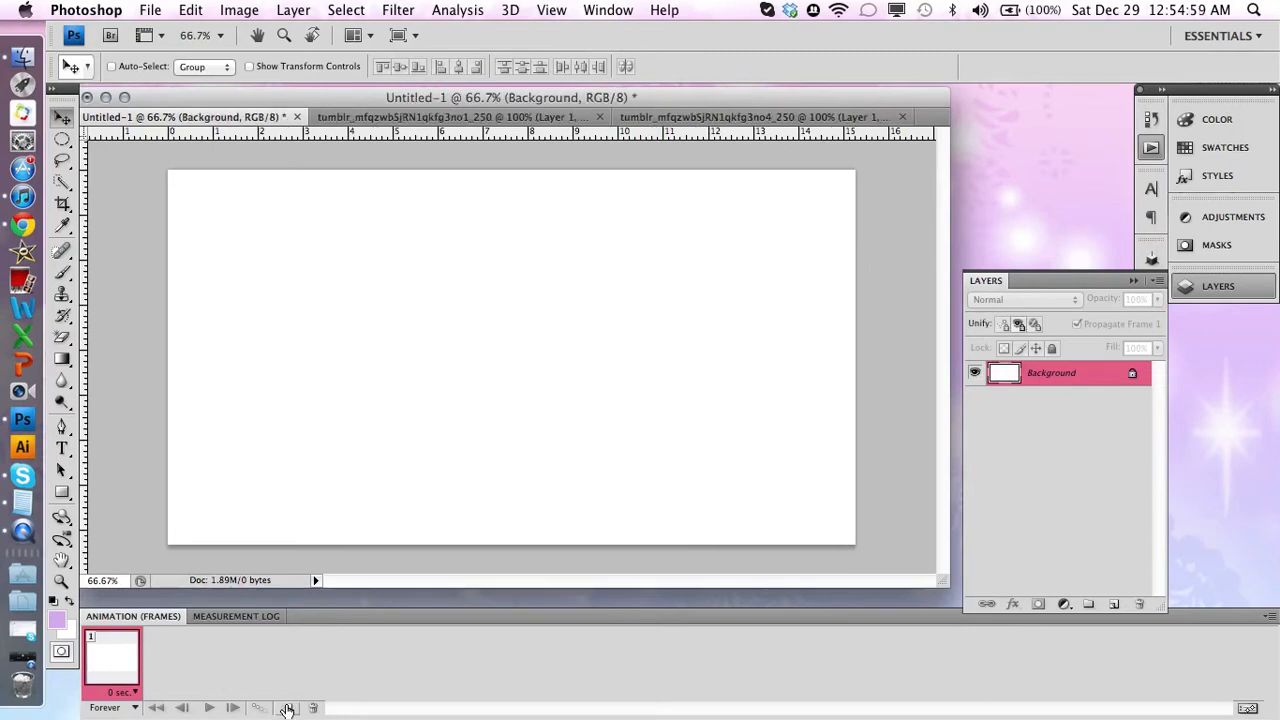
pyautogui.click(287, 708)
pyautogui.click(287, 708)
pyautogui.click(287, 708)
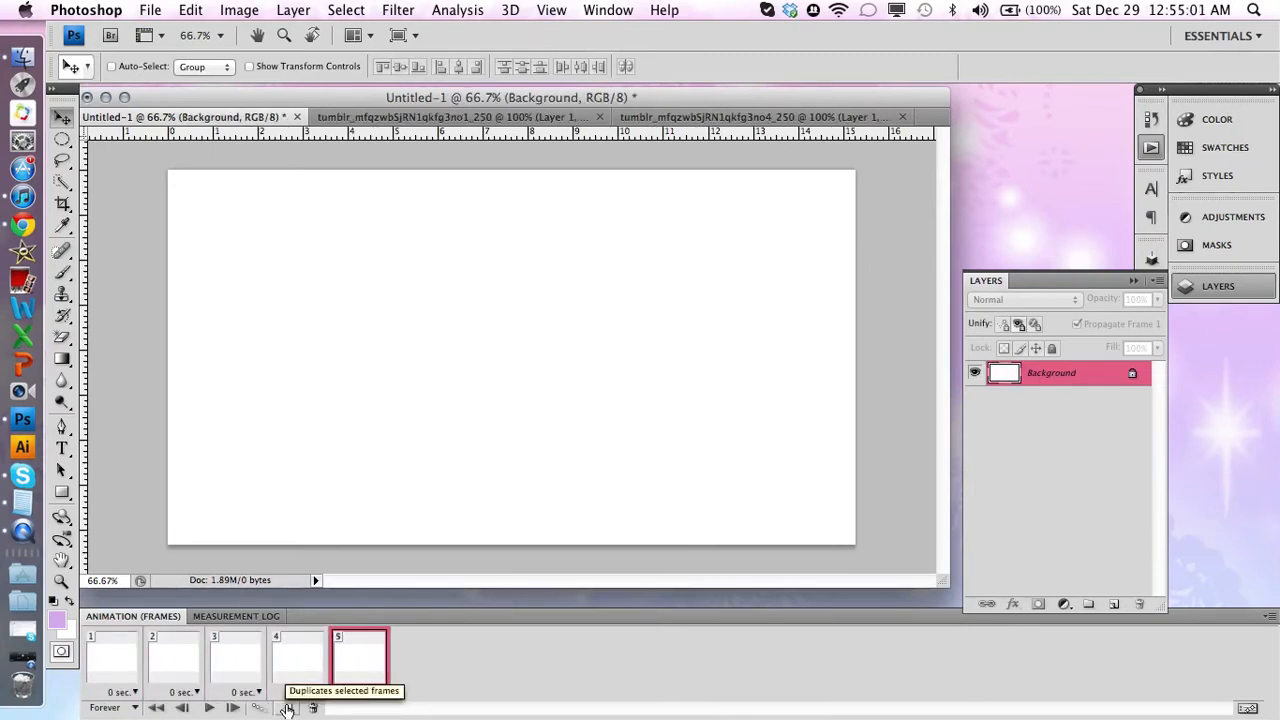
pyautogui.click(287, 708)
pyautogui.click(287, 708)
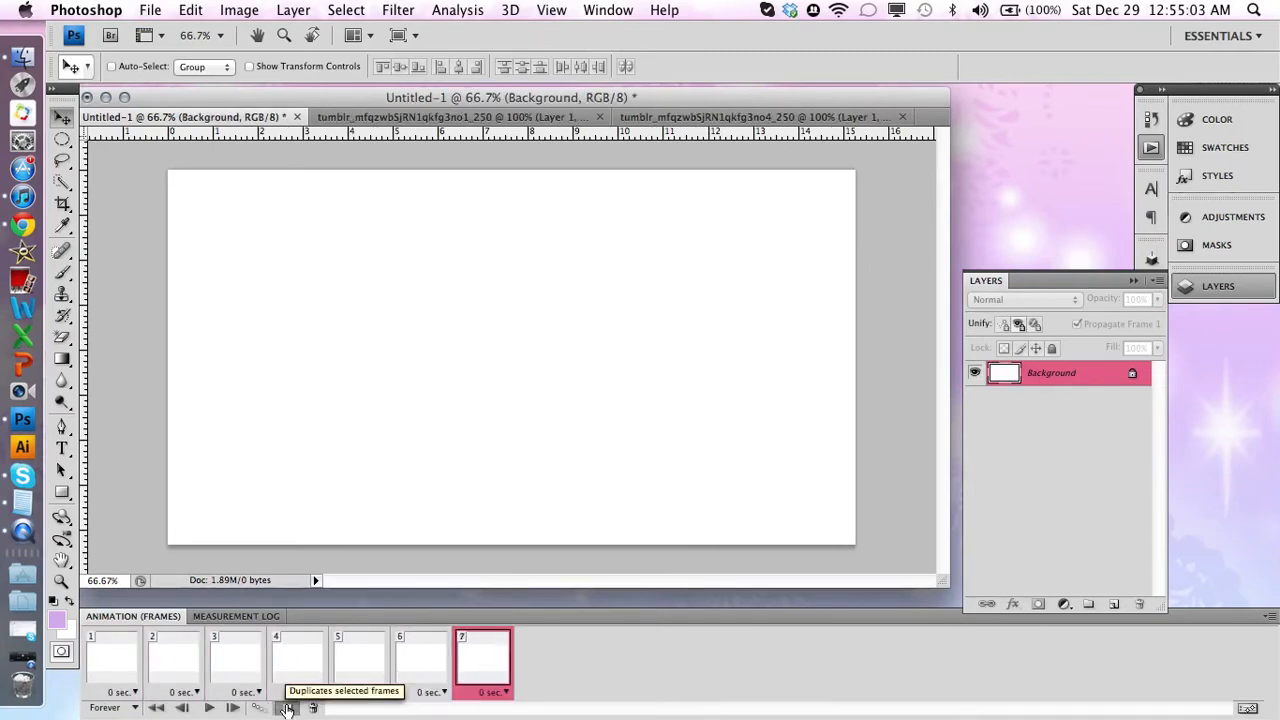
pyautogui.click(287, 708)
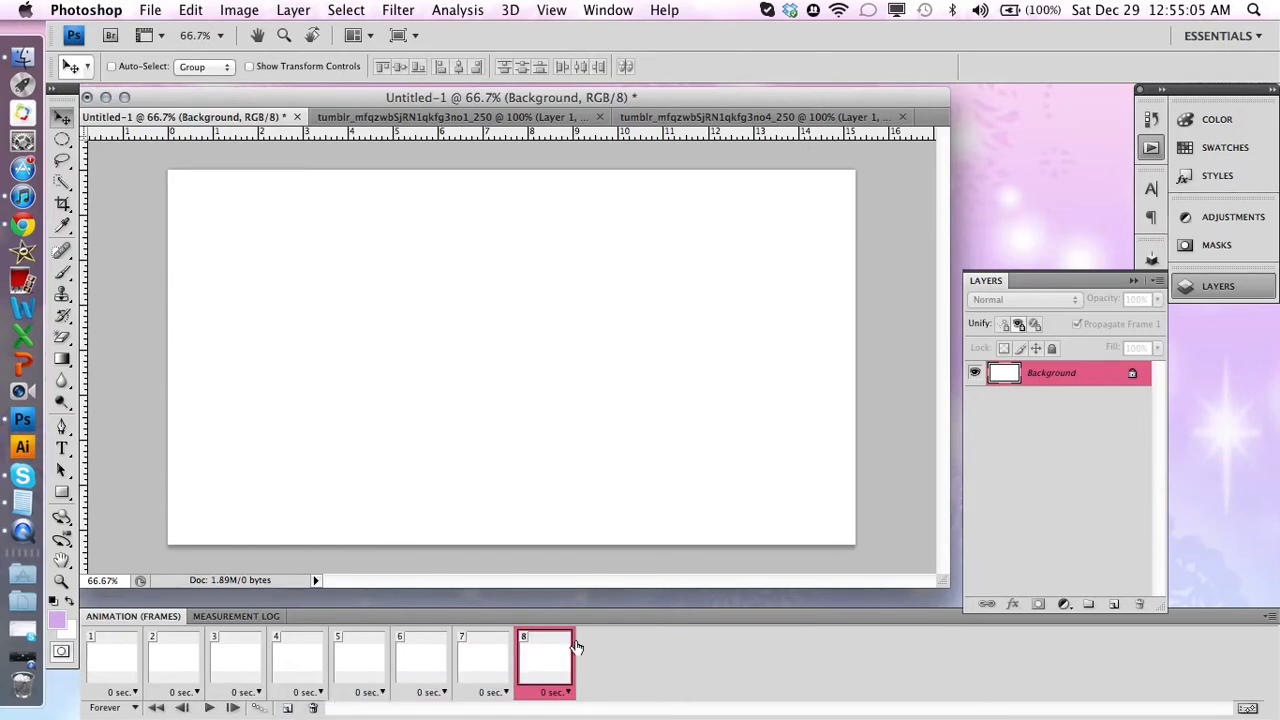
# - Copy all eight animation frames of the tumblr_mfqzwbSjRN1qkfg3no1_250 document
pyautogui.click(511, 121)
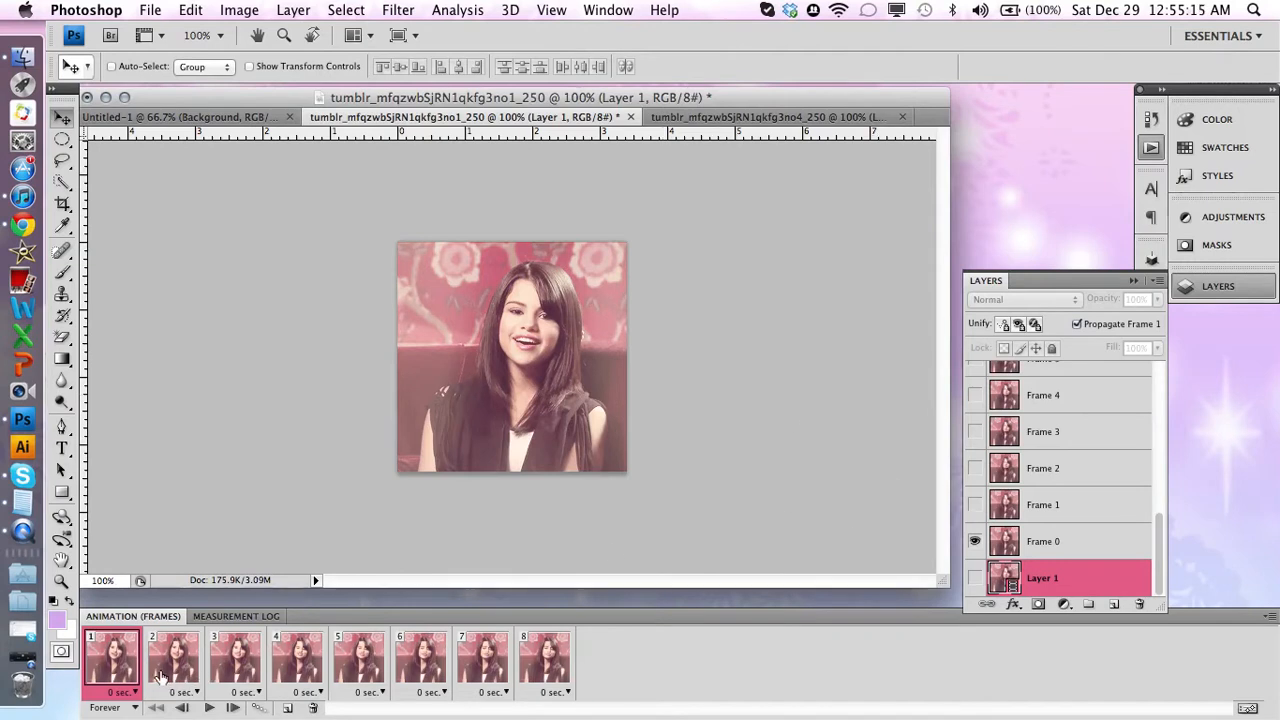
pyautogui.keyDown('shift'); pyautogui.click(556, 668); pyautogui.keyUp('shift')
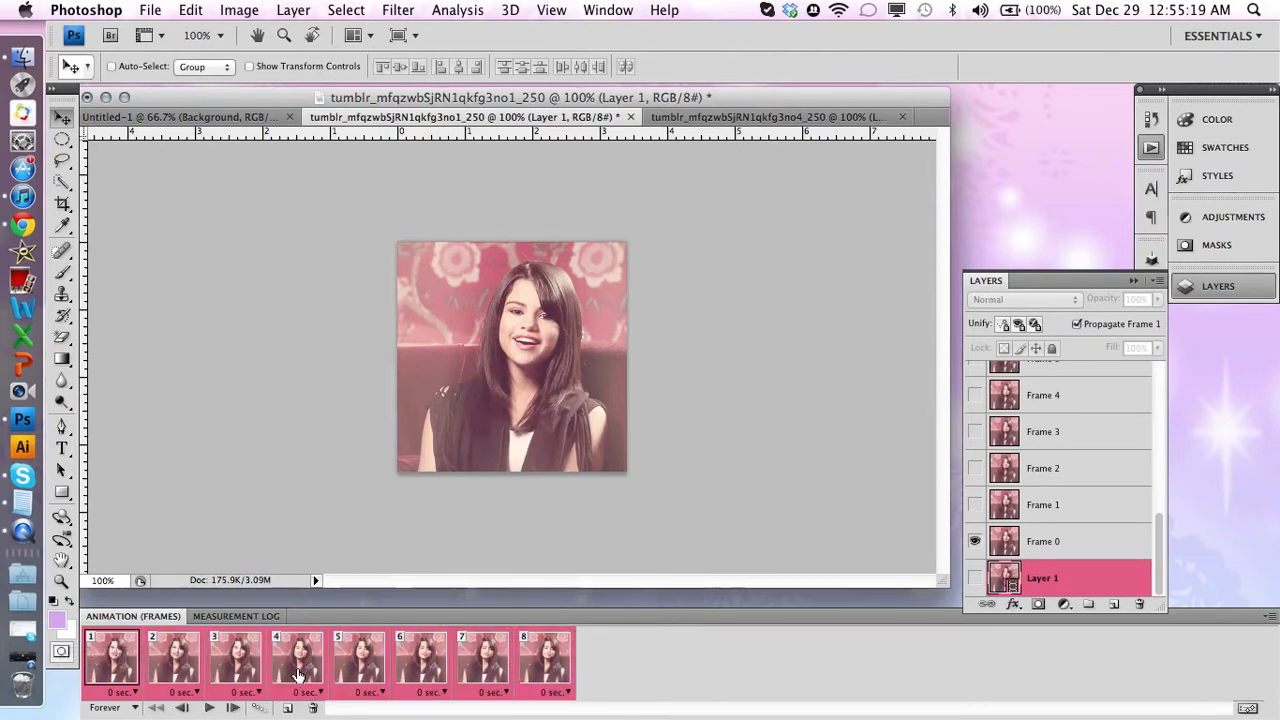
pyautogui.click(1268, 616)
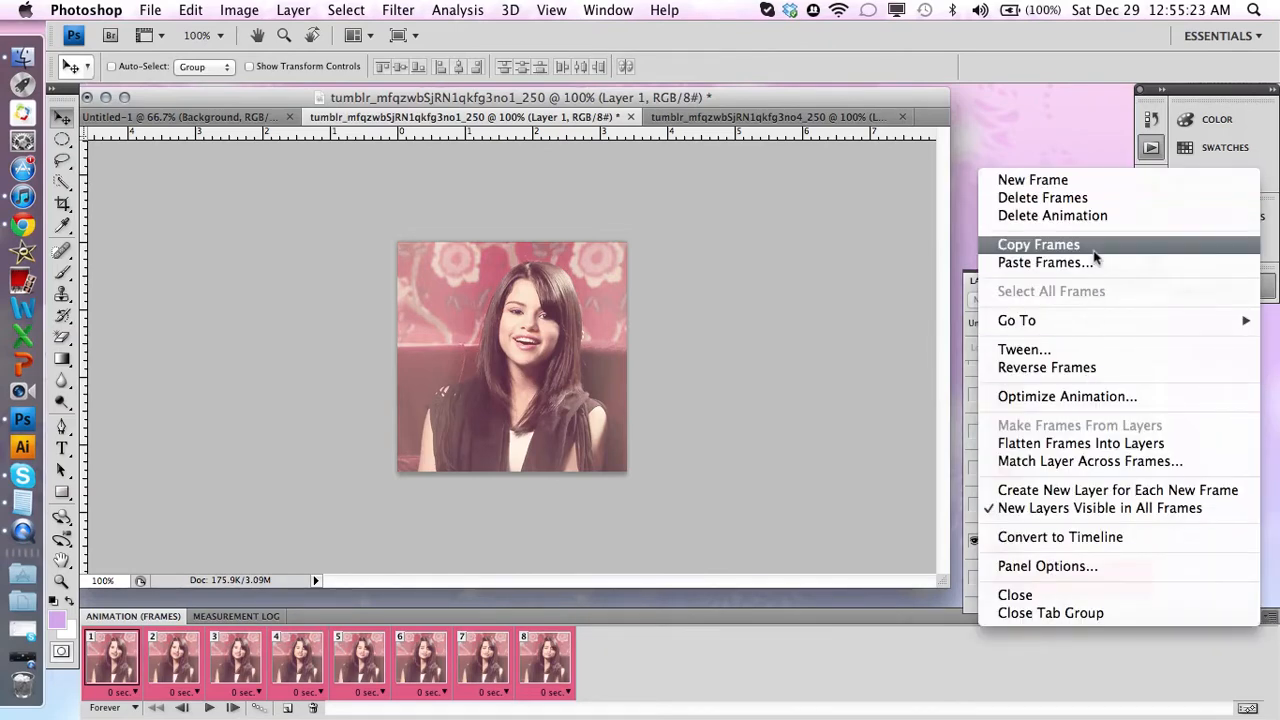
pyautogui.click(1050, 246)
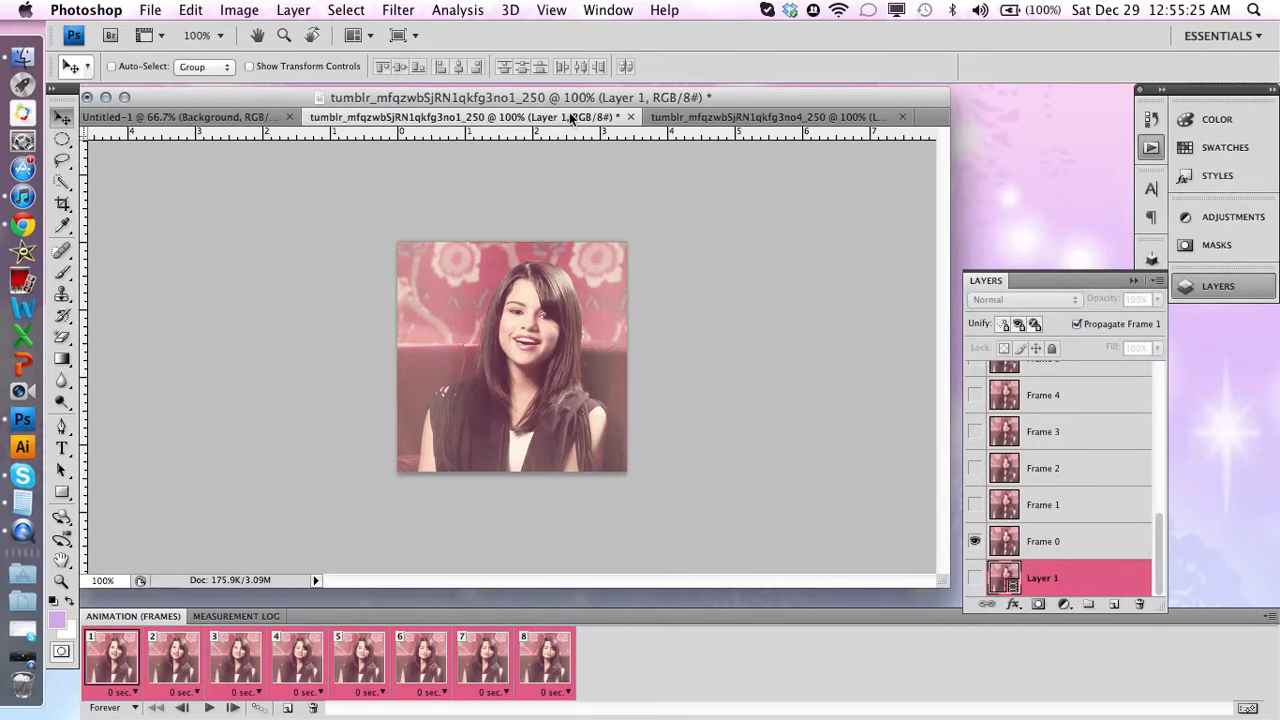
# - Paste the copied frames onto all eight frames of Untitled-1 using Paste Over Selection
pyautogui.click(262, 116)
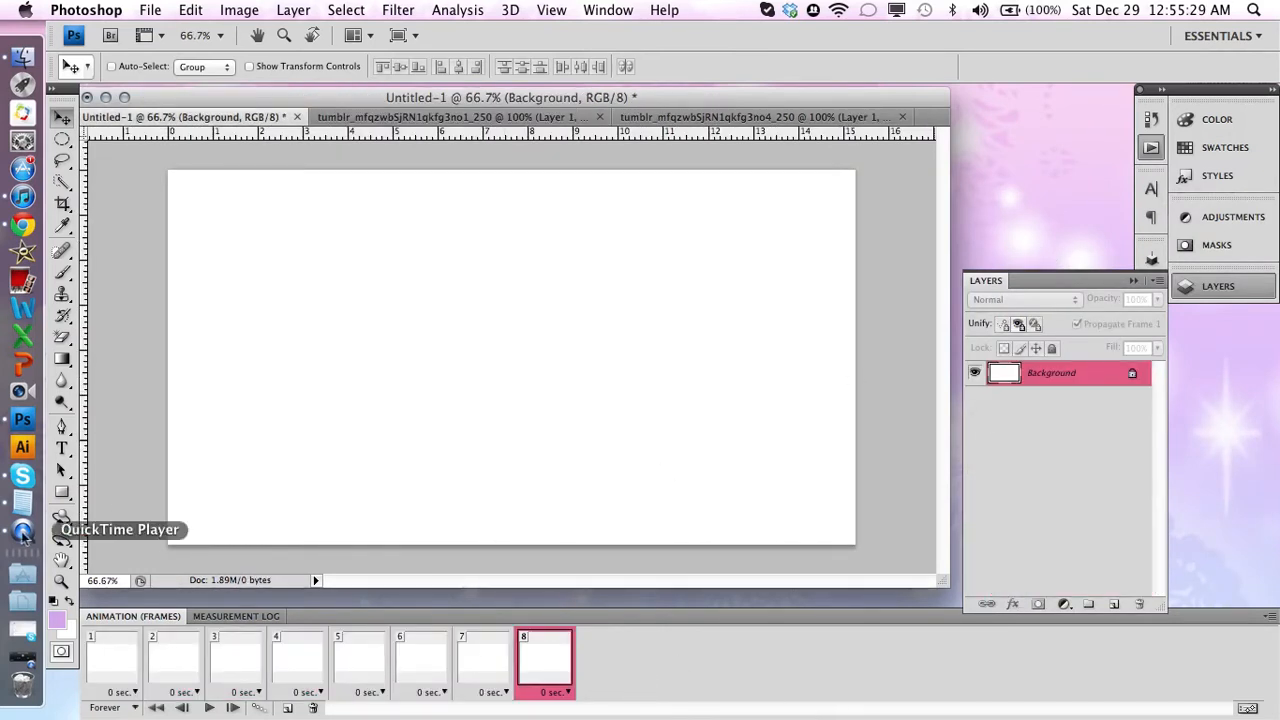
pyautogui.keyDown('shift'); pyautogui.click(117, 664); pyautogui.keyUp('shift')
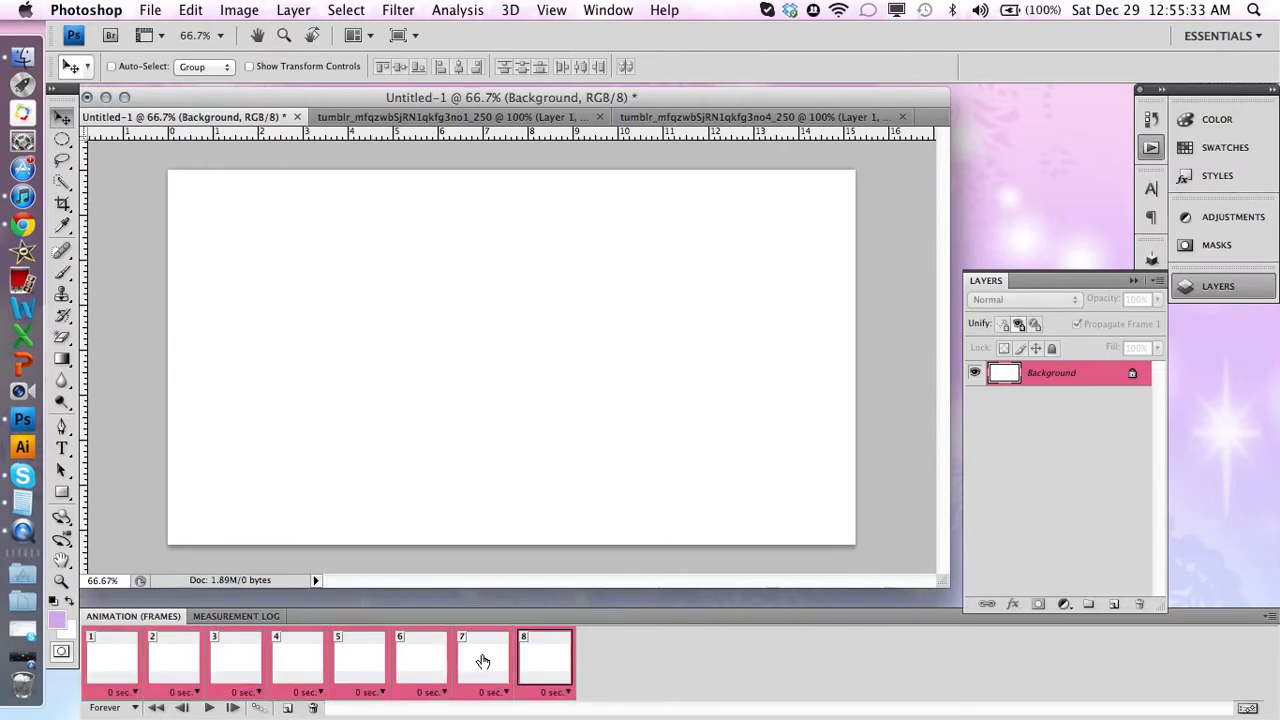
pyautogui.click(1270, 616)
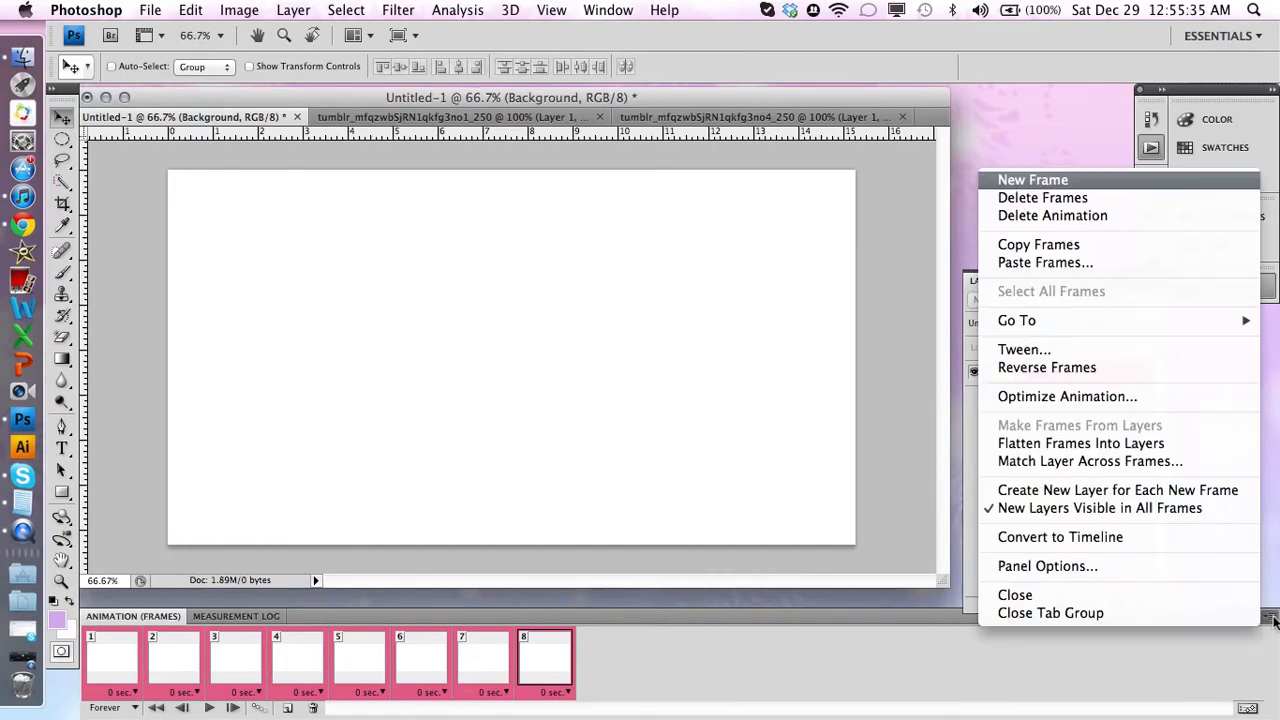
pyautogui.click(1054, 262)
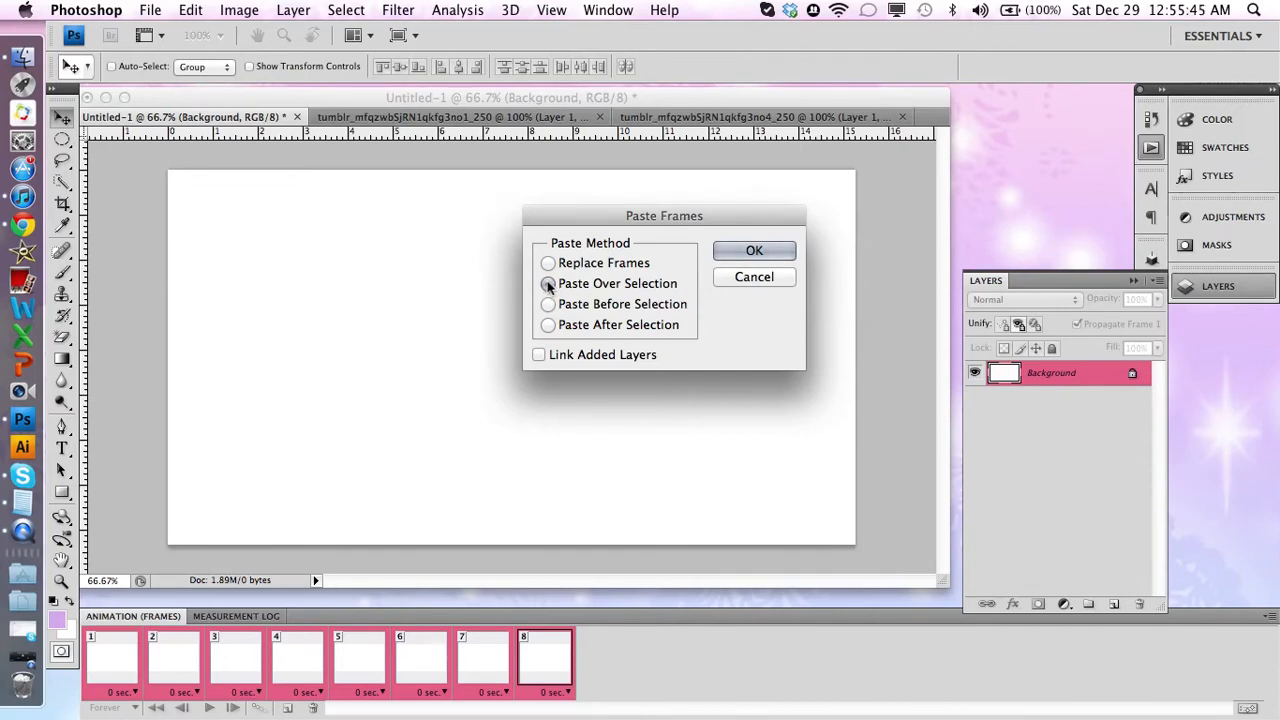
pyautogui.click(756, 251)
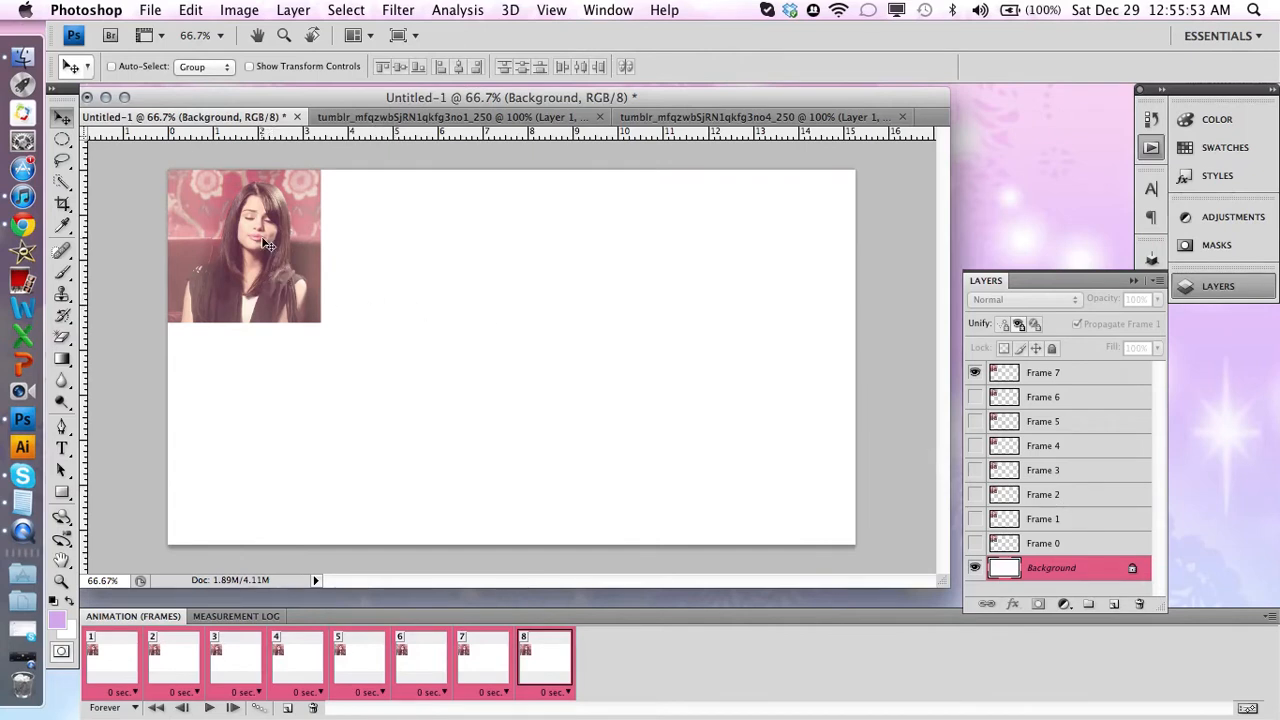
# - Select the layers Frame 0 through Frame 7 together and move the GIF from the canvas corner toward the centre
pyautogui.click(1045, 543)
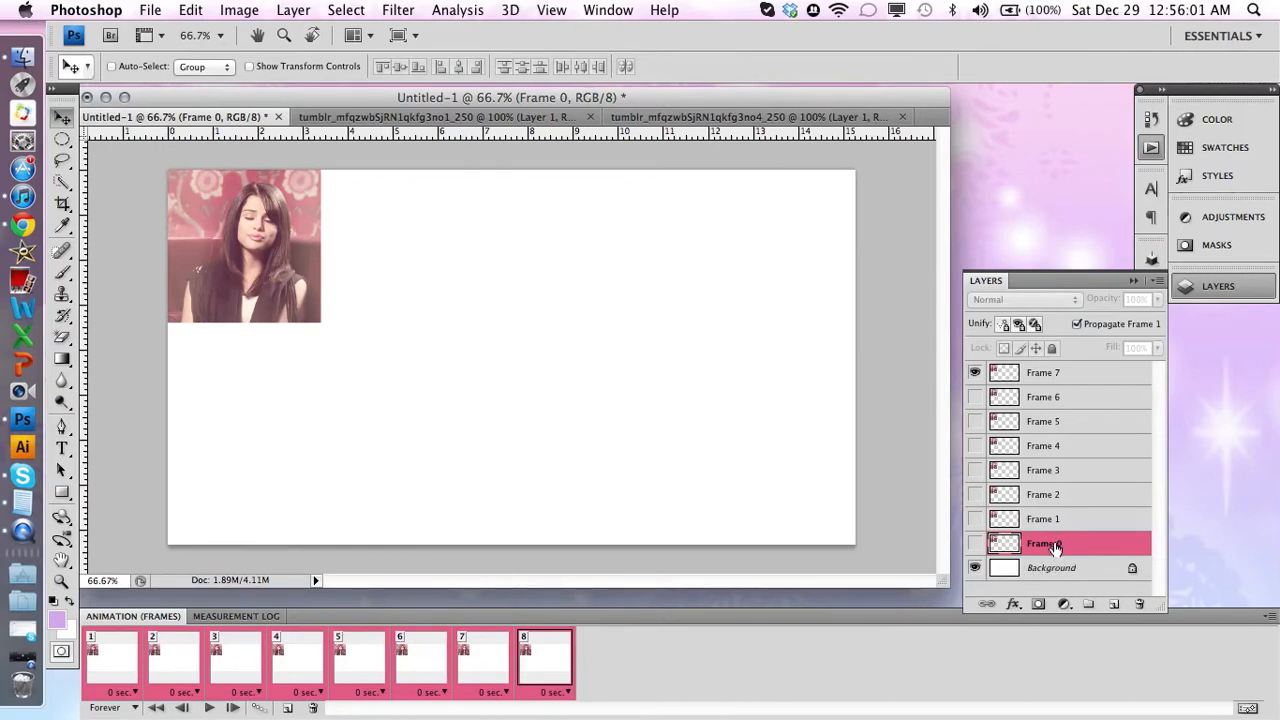
pyautogui.keyDown('shift'); pyautogui.click(1073, 379); pyautogui.keyUp('shift')
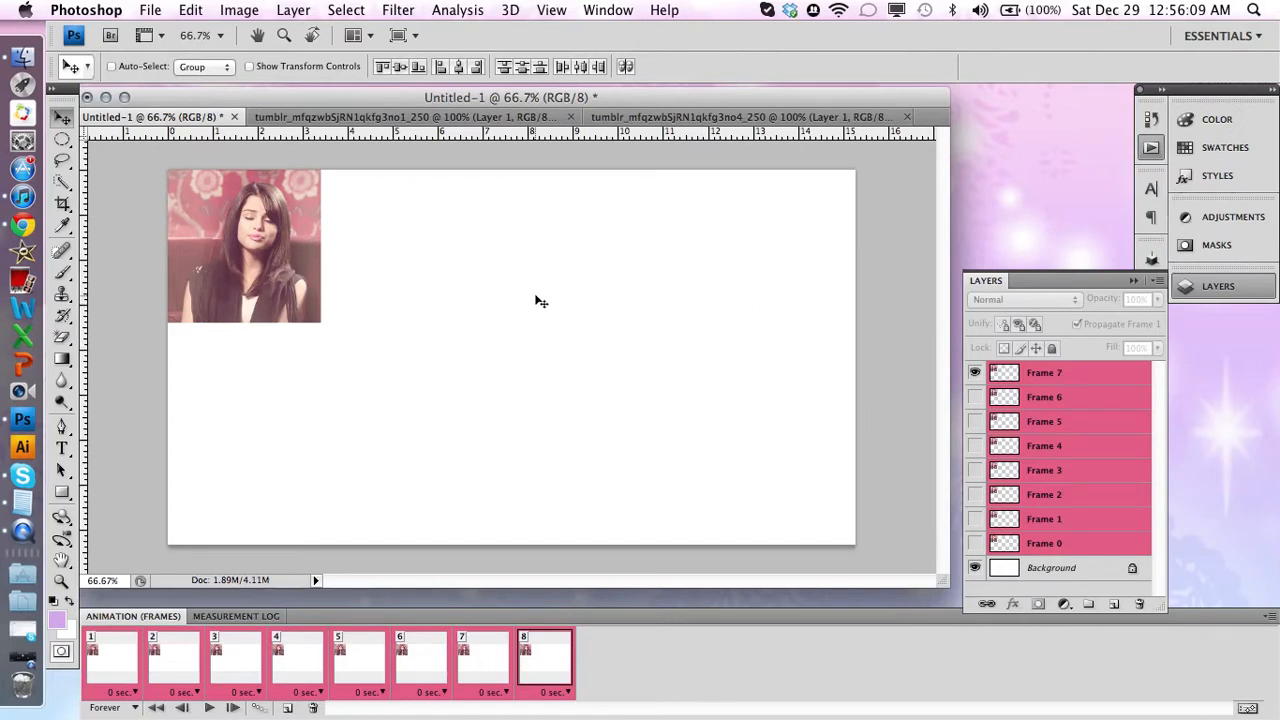
pyautogui.moveTo(286, 282); pyautogui.dragTo(441, 391)
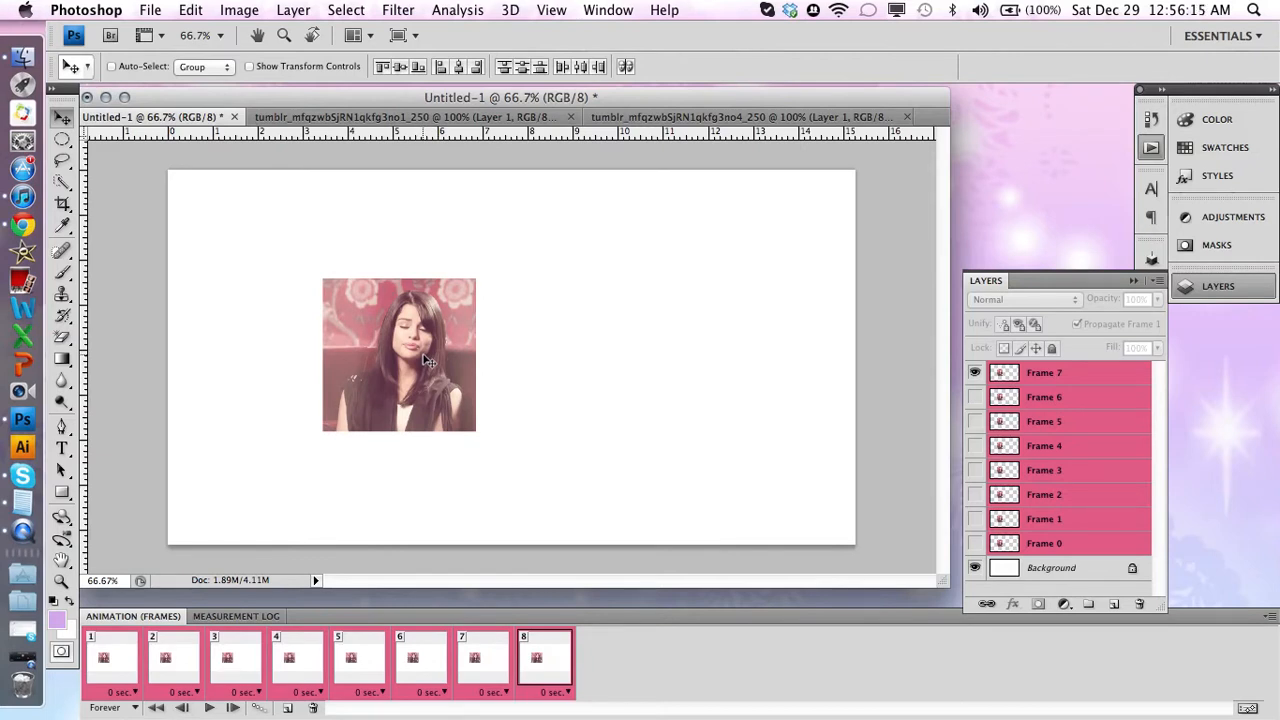
# - Free Transform the GIF layers to about 140.4% width and 138.6% height, placed just left of the canvas centre, and preview the animation
pyautogui.click(192, 9)
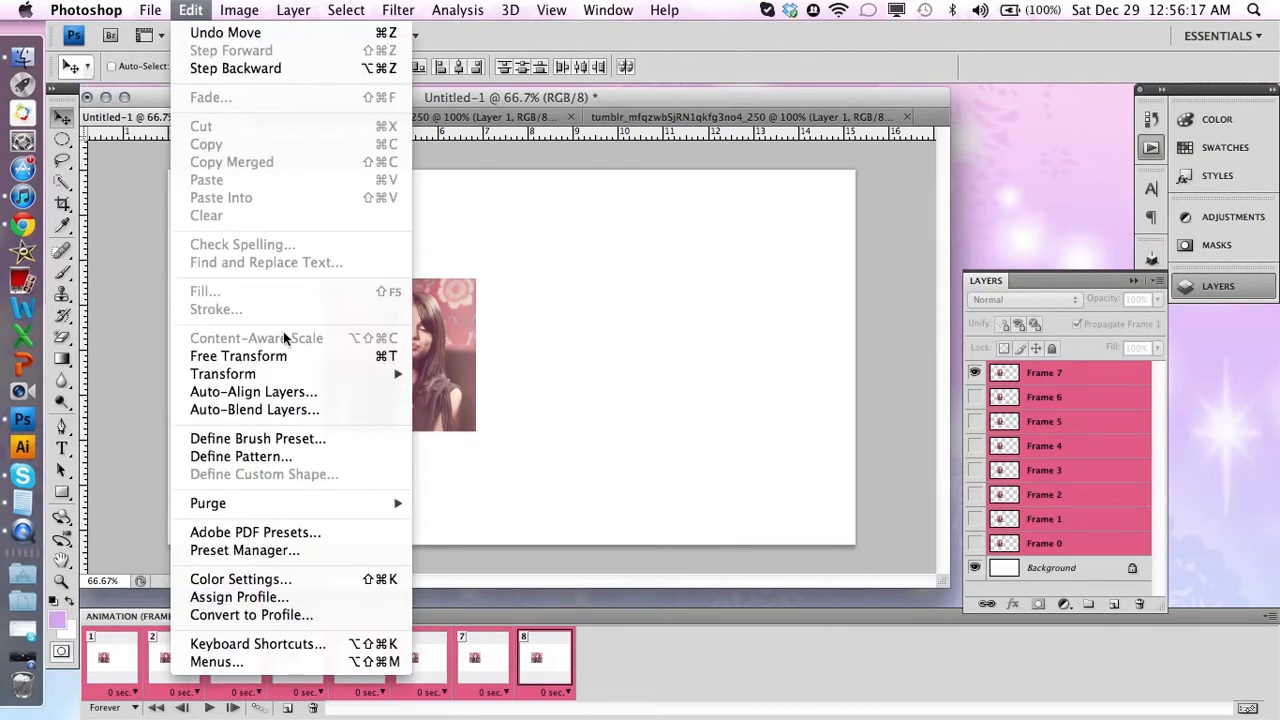
pyautogui.click(277, 356)
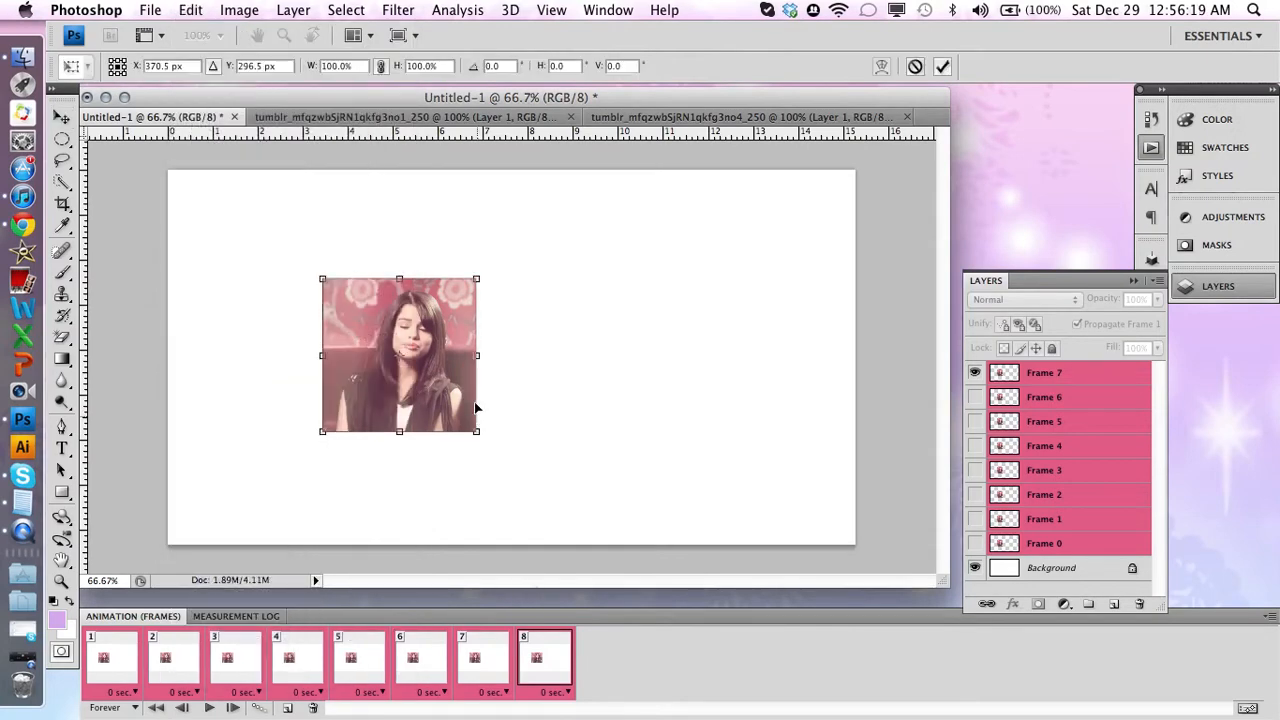
pyautogui.moveTo(477, 280); pyautogui.dragTo(539, 229)
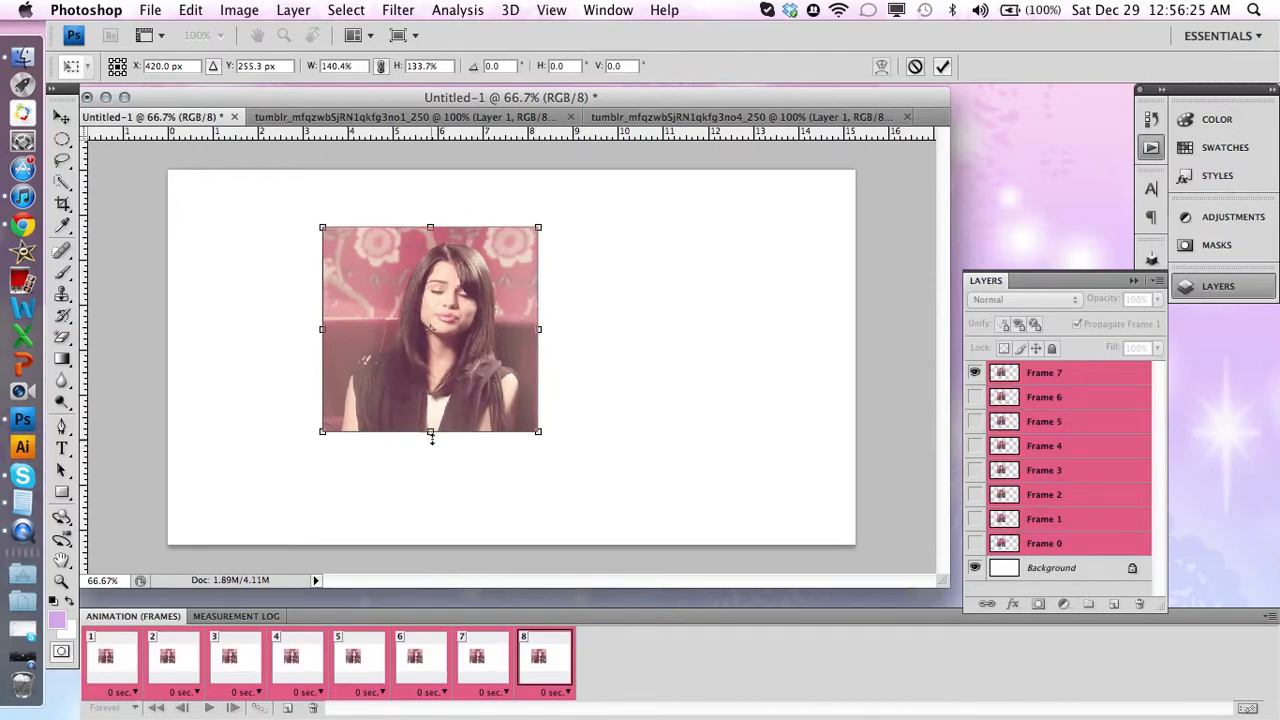
pyautogui.moveTo(430, 432); pyautogui.dragTo(430, 439)
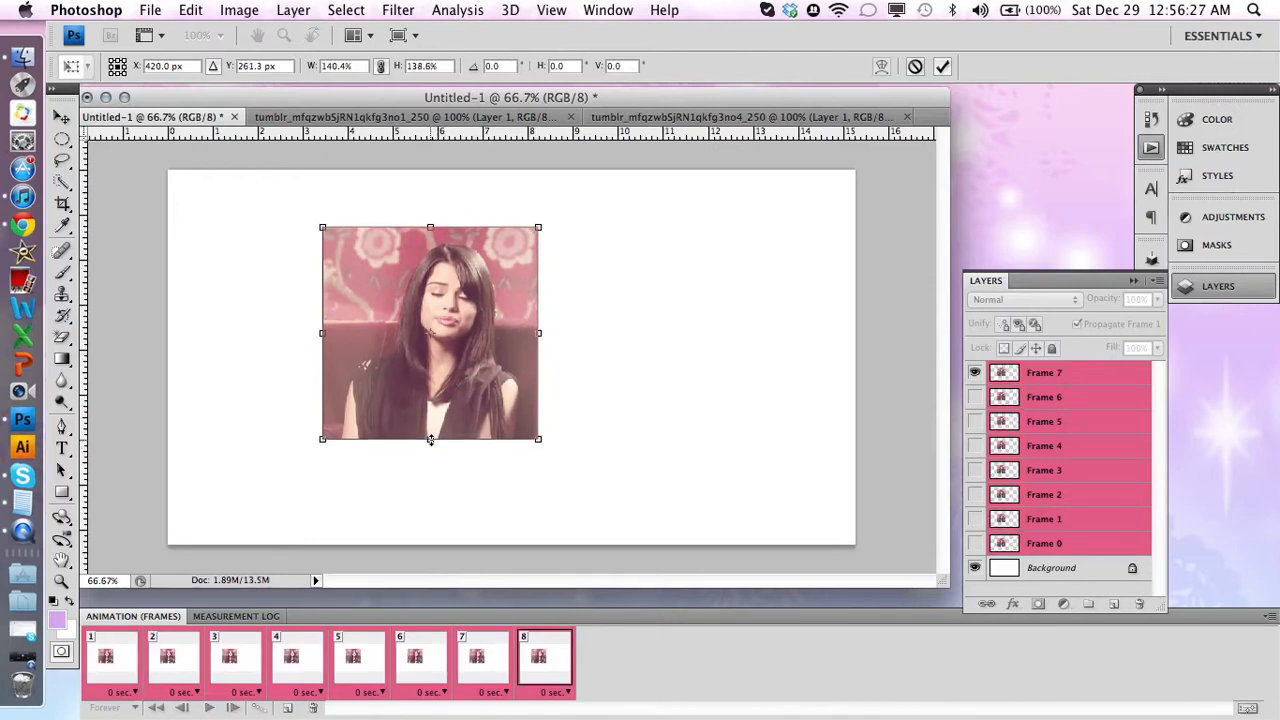
pyautogui.moveTo(457, 373); pyautogui.dragTo(444, 387)
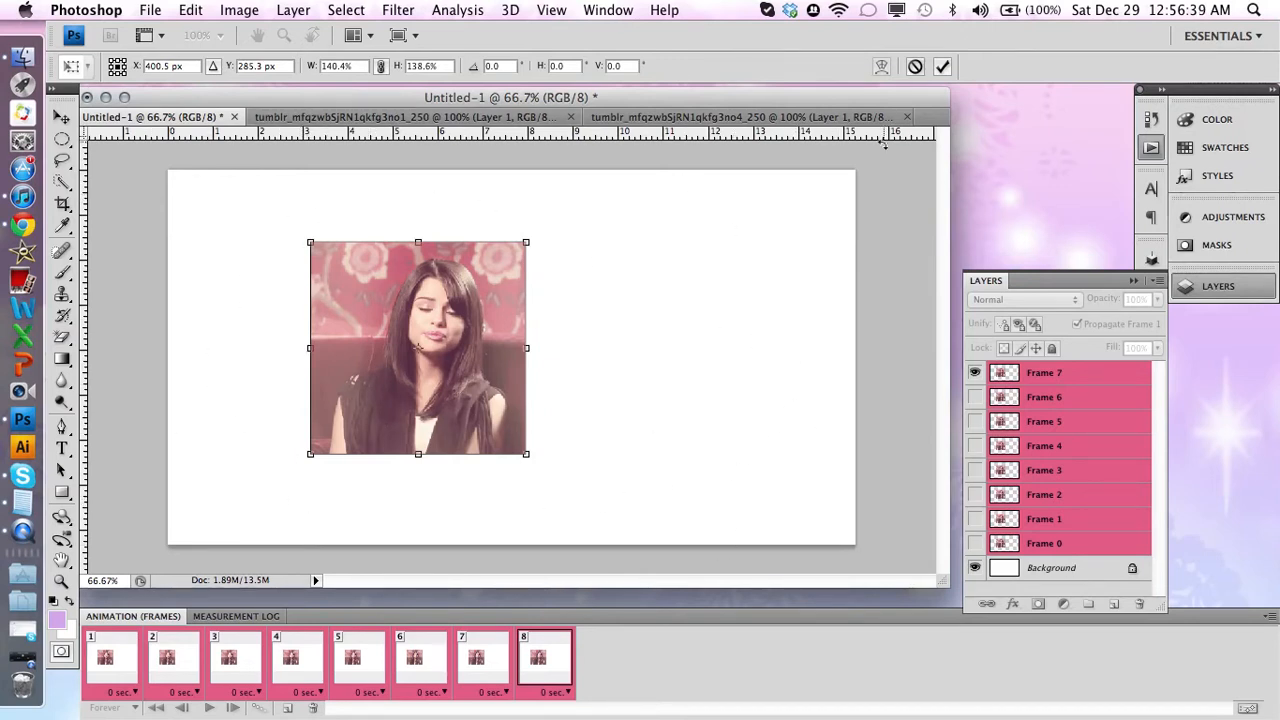
pyautogui.click(942, 66)
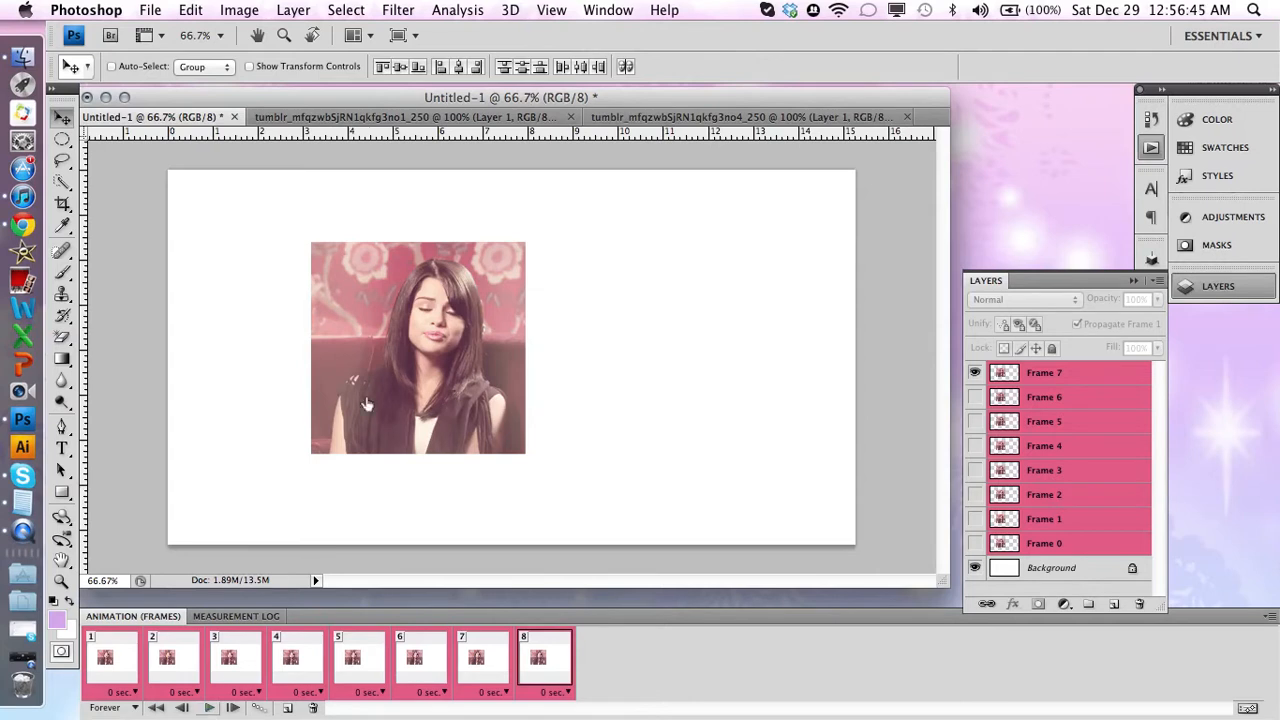
pyautogui.press('space')
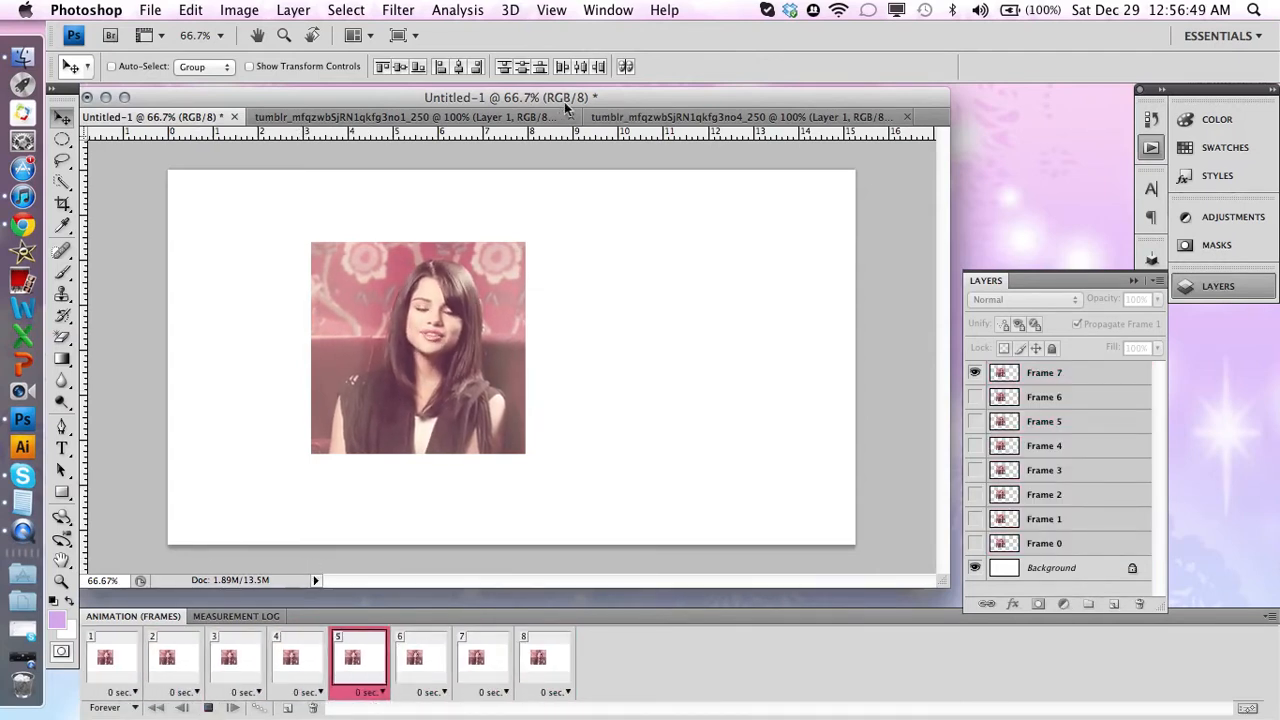
pyautogui.click(208, 707)
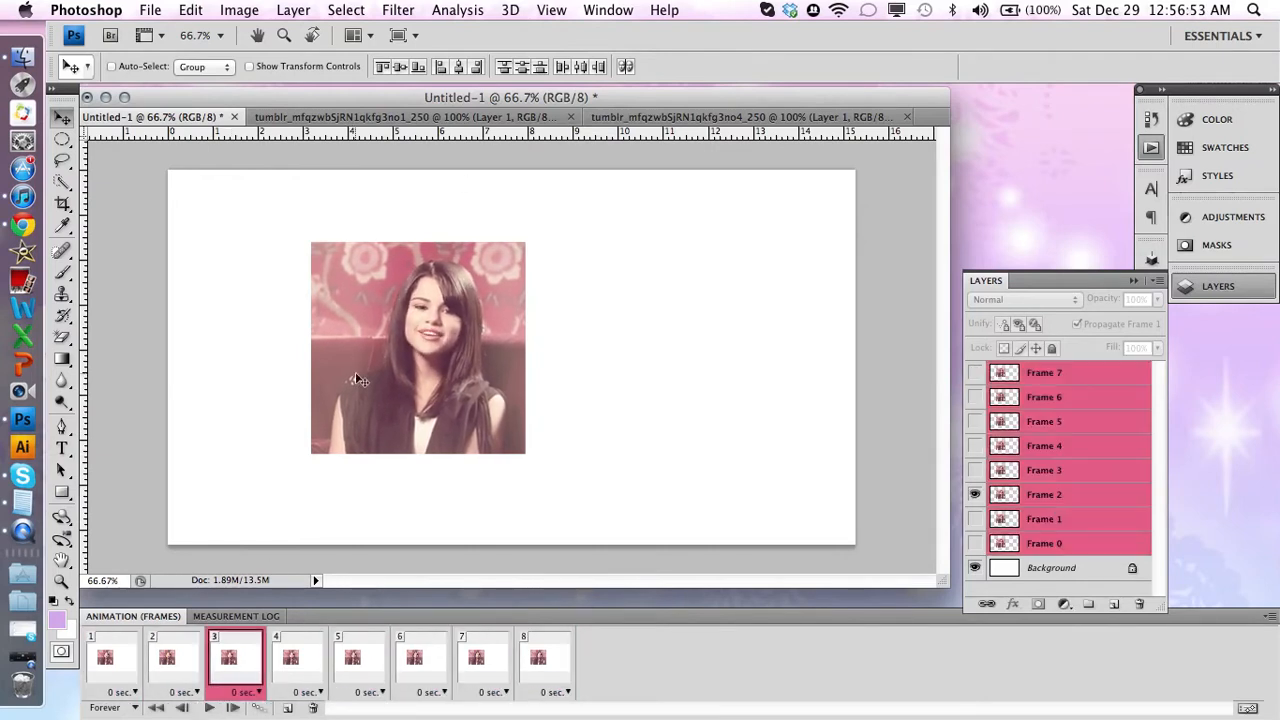
# - Copy all eight animation frames of the tumblr_mfqzwbSjRN1qkfg3no4_250 document
pyautogui.click(651, 117)
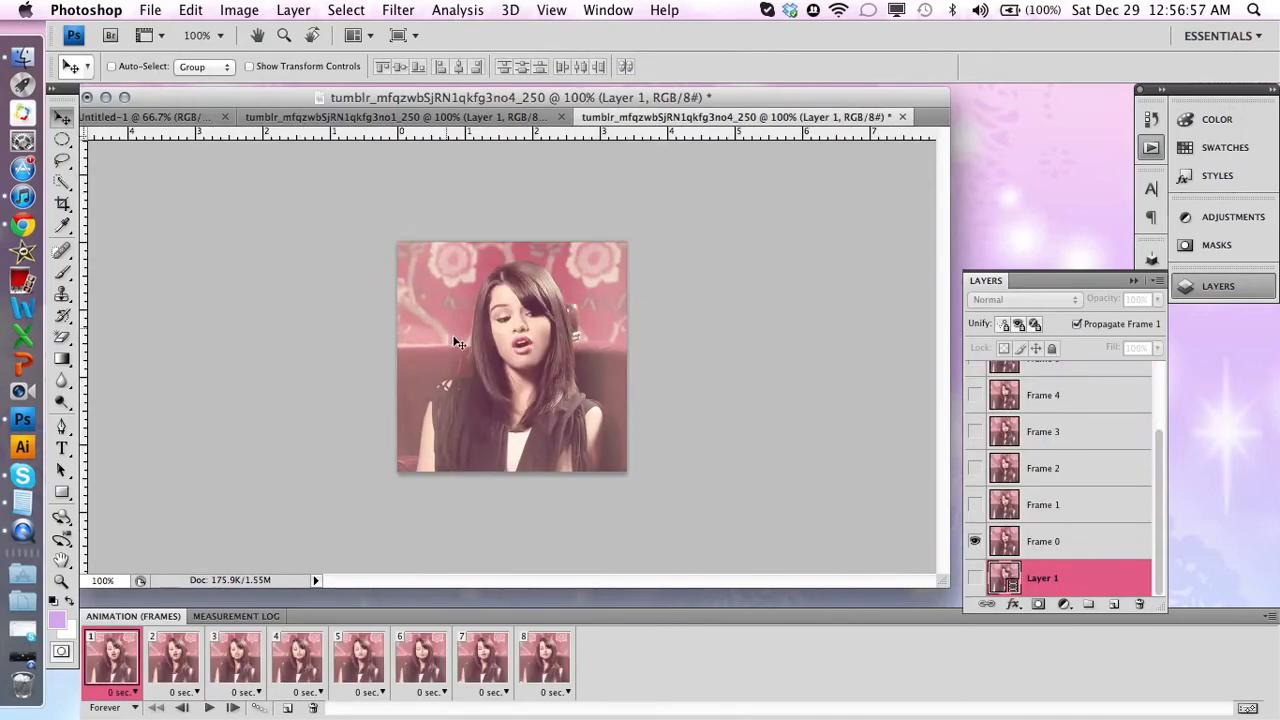
pyautogui.keyDown('shift'); pyautogui.click(540, 668); pyautogui.keyUp('shift')
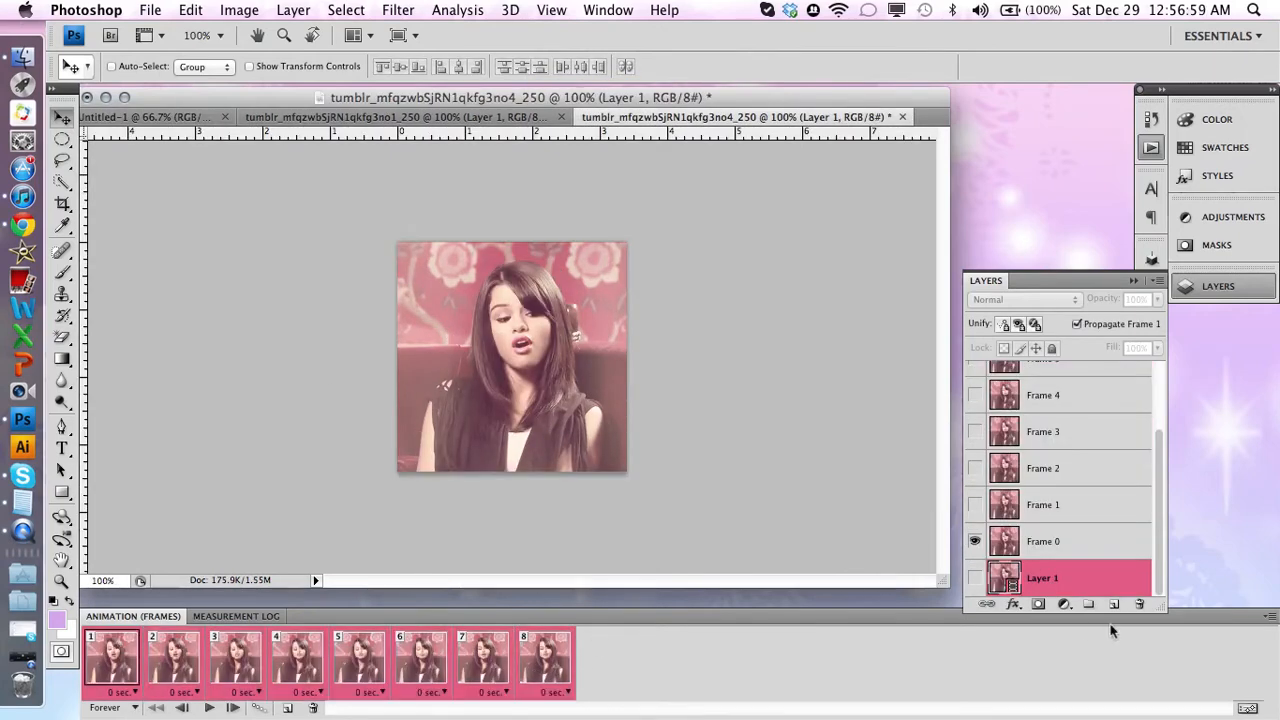
pyautogui.click(1268, 613)
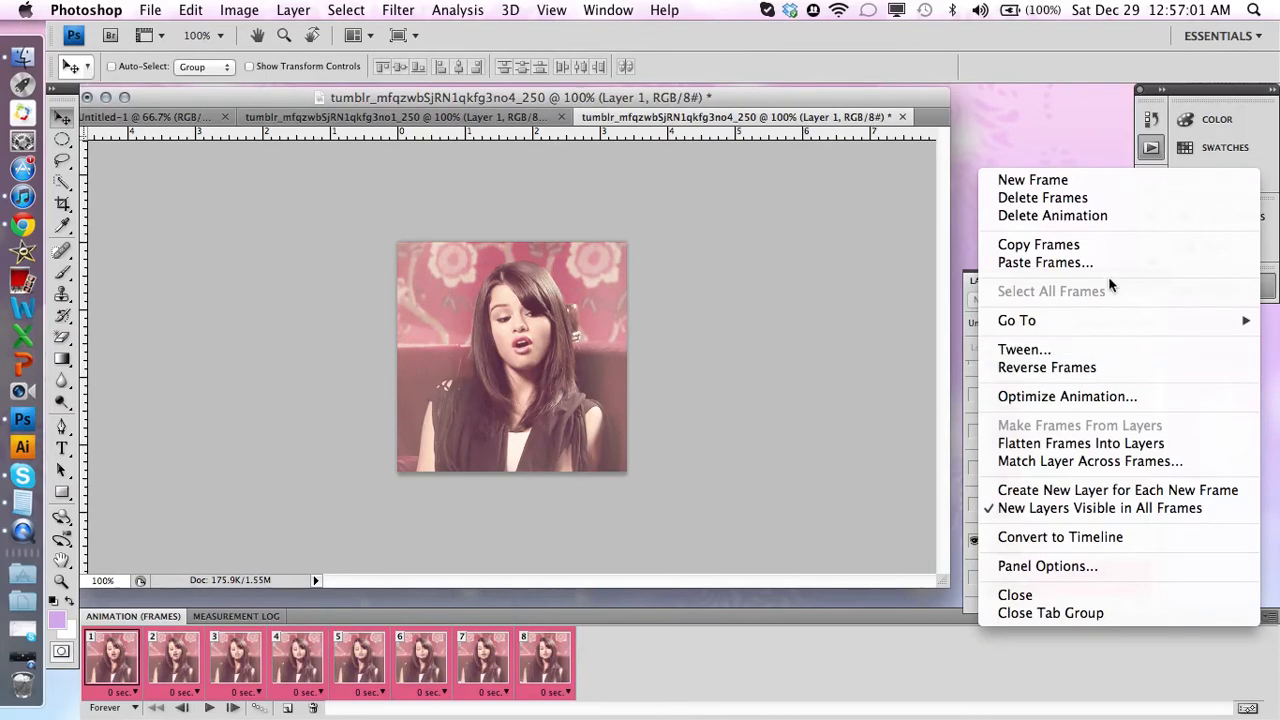
pyautogui.click(1106, 245)
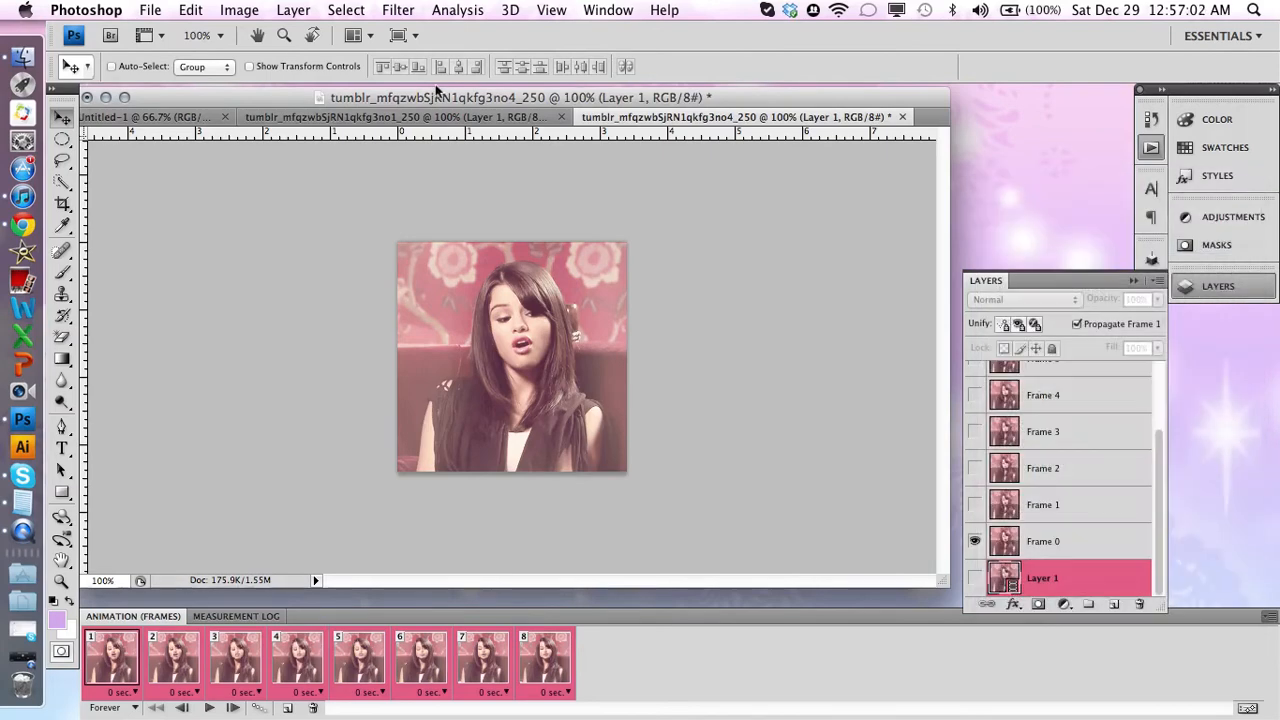
# - Paste the copied frames onto all eight frames of Untitled-1 using Paste Over Selection
pyautogui.click(165, 117)
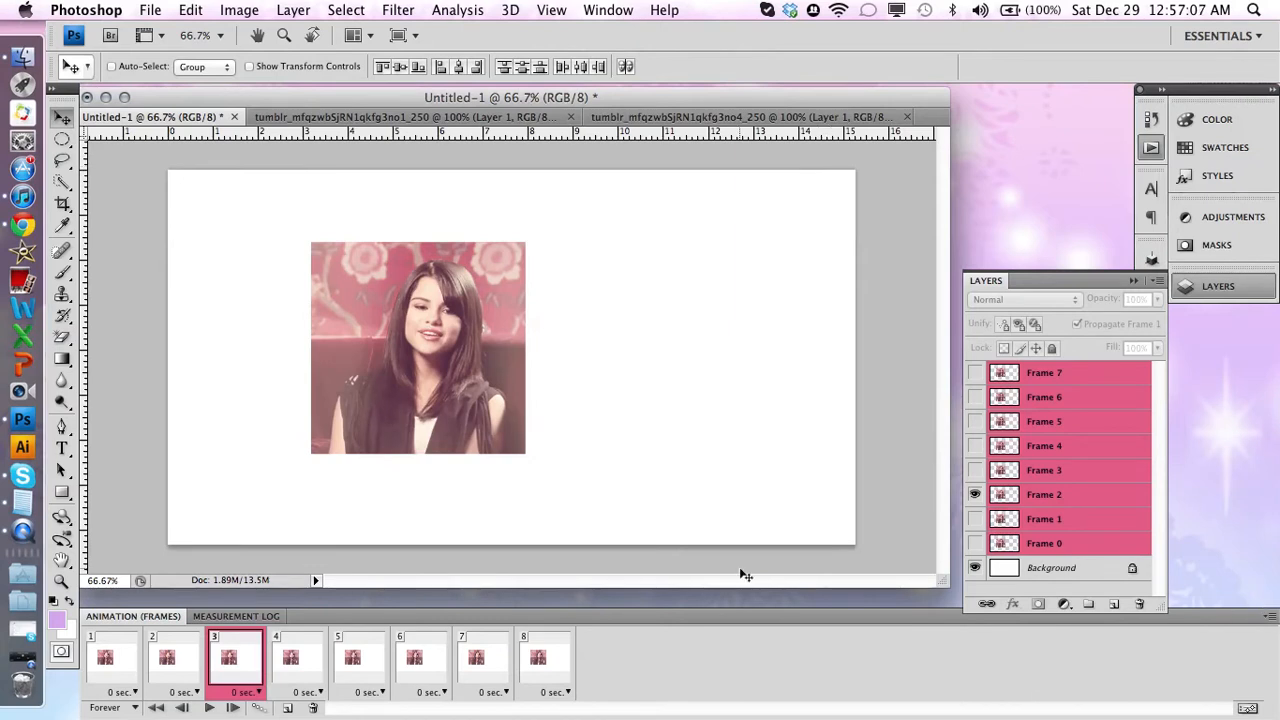
pyautogui.click(135, 652)
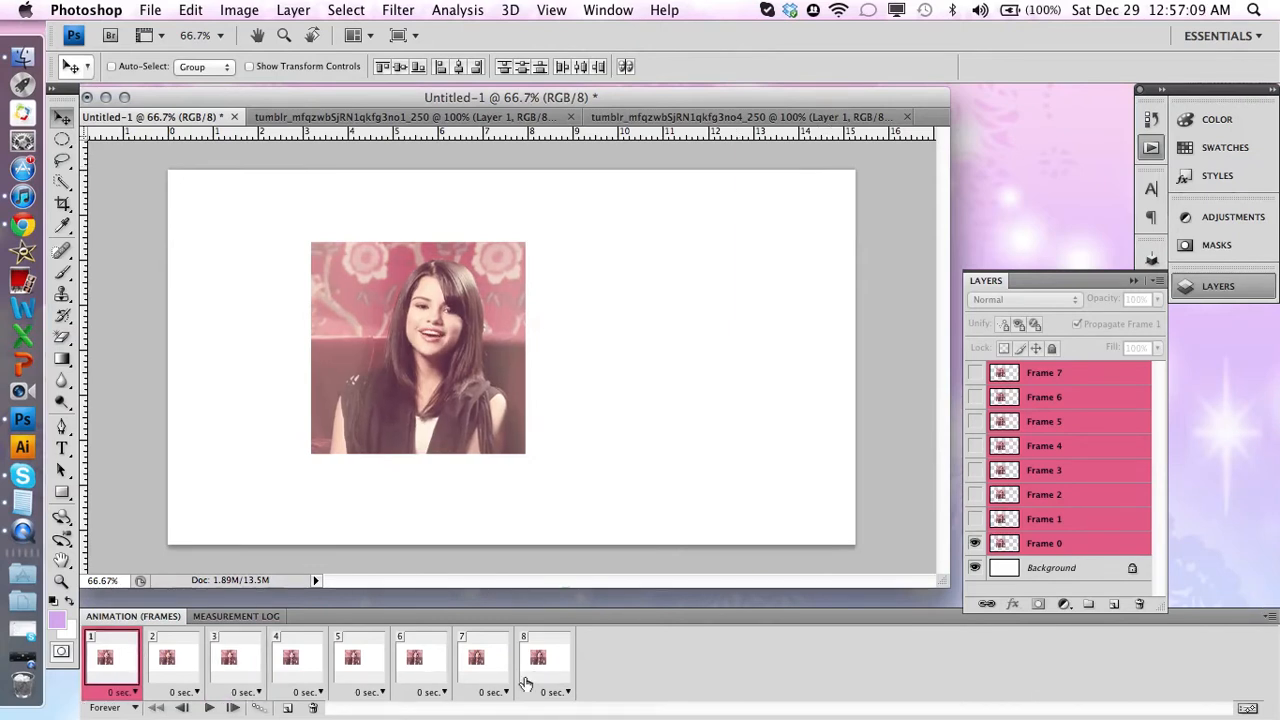
pyautogui.keyDown('shift'); pyautogui.click(538, 680); pyautogui.keyUp('shift')
pyautogui.click(1270, 616)
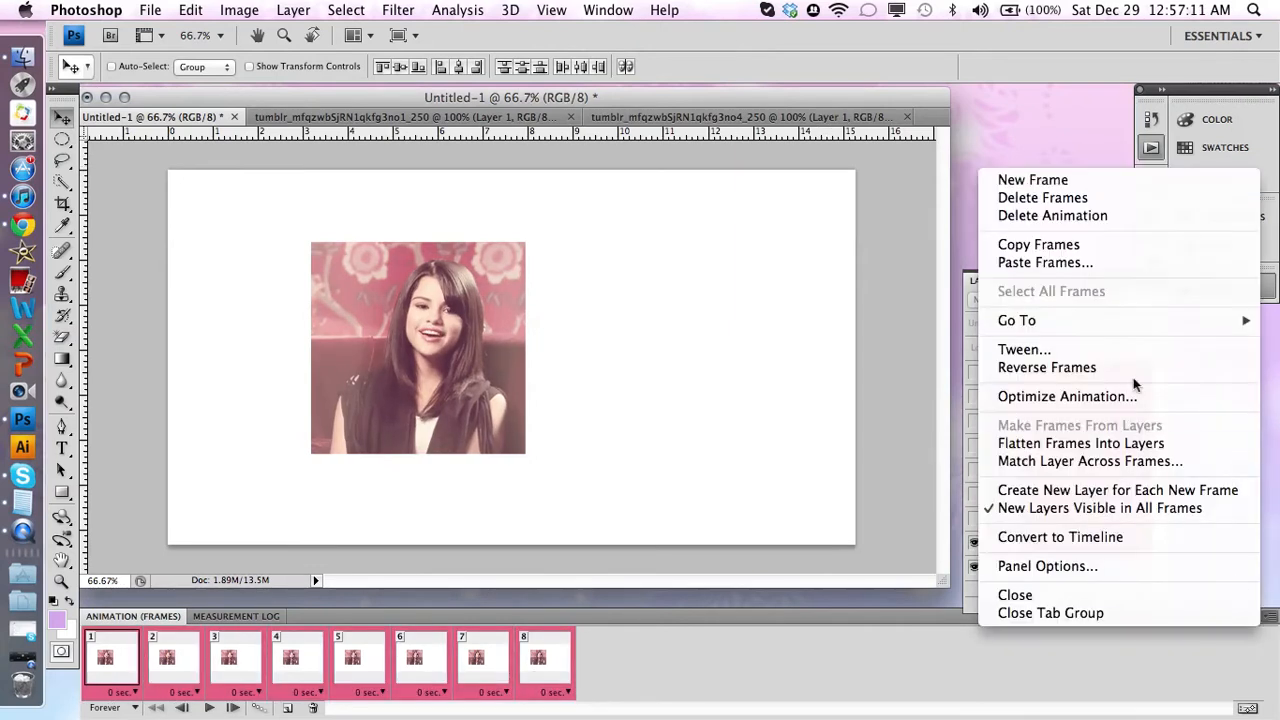
pyautogui.click(1113, 265)
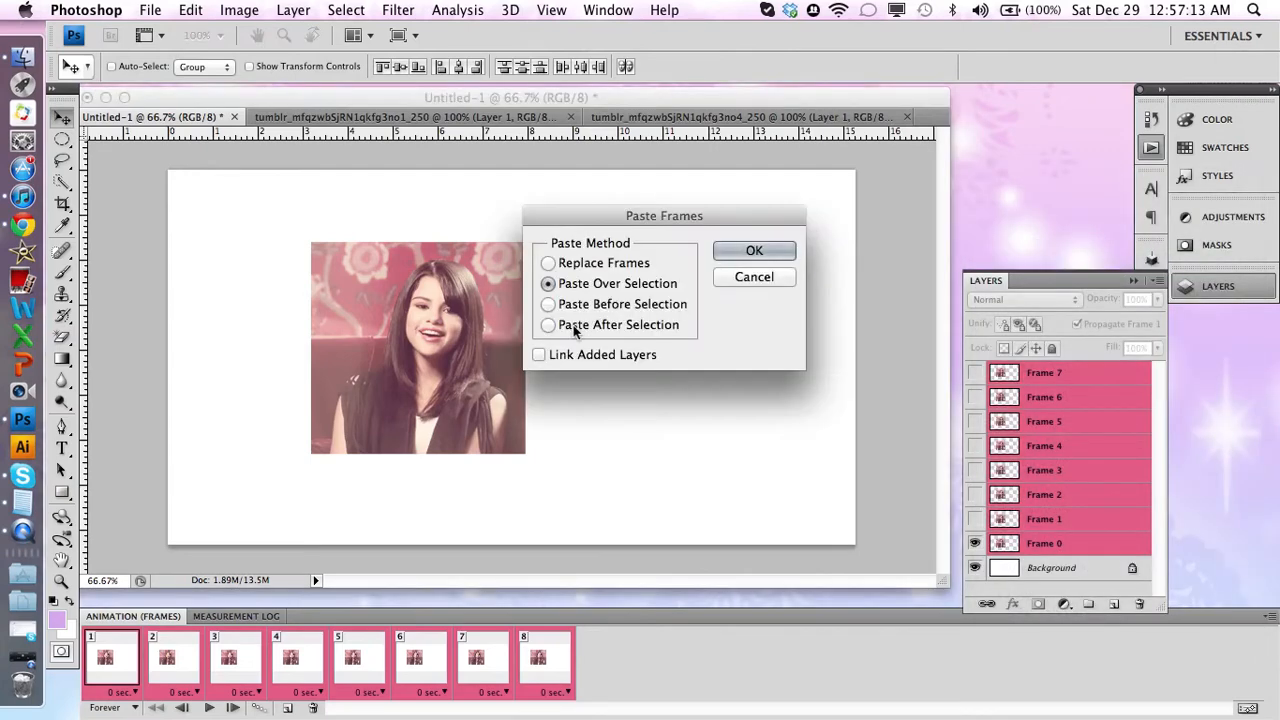
pyautogui.click(773, 252)
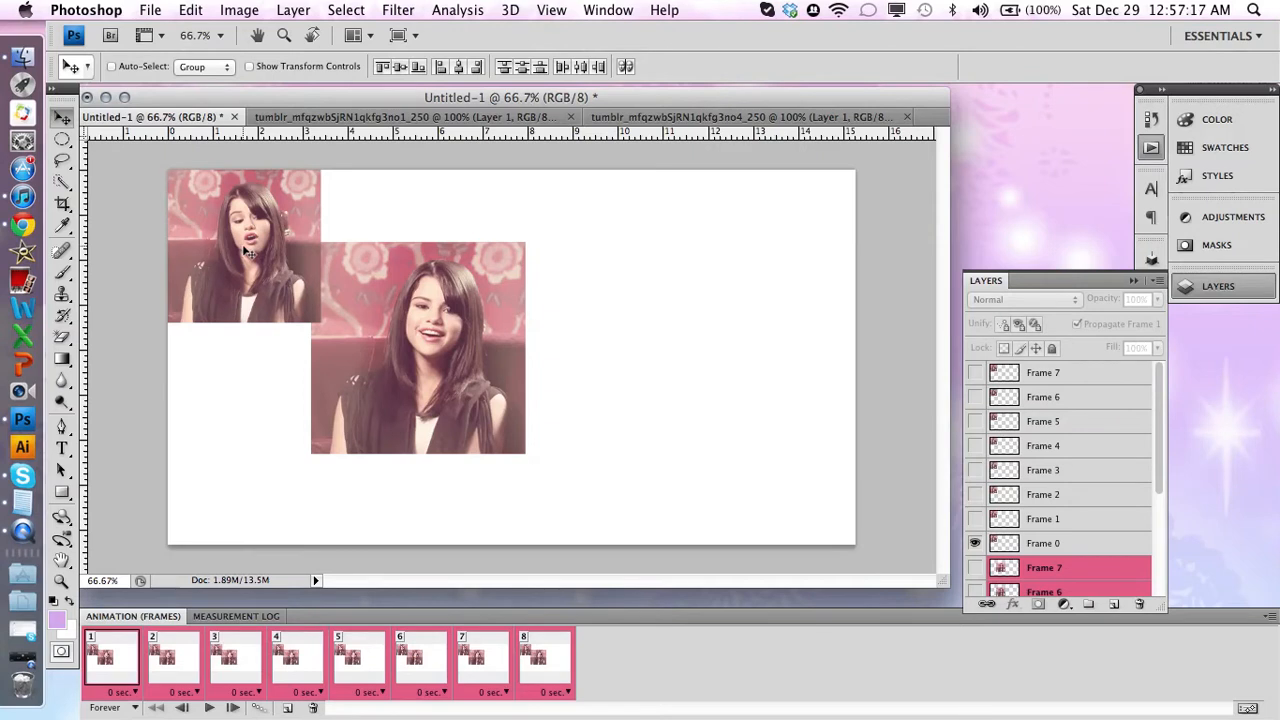
# - Select the newly pasted layers Frame 0 through Frame 7 together and move the second GIF to the right of the first one
pyautogui.click(1047, 544)
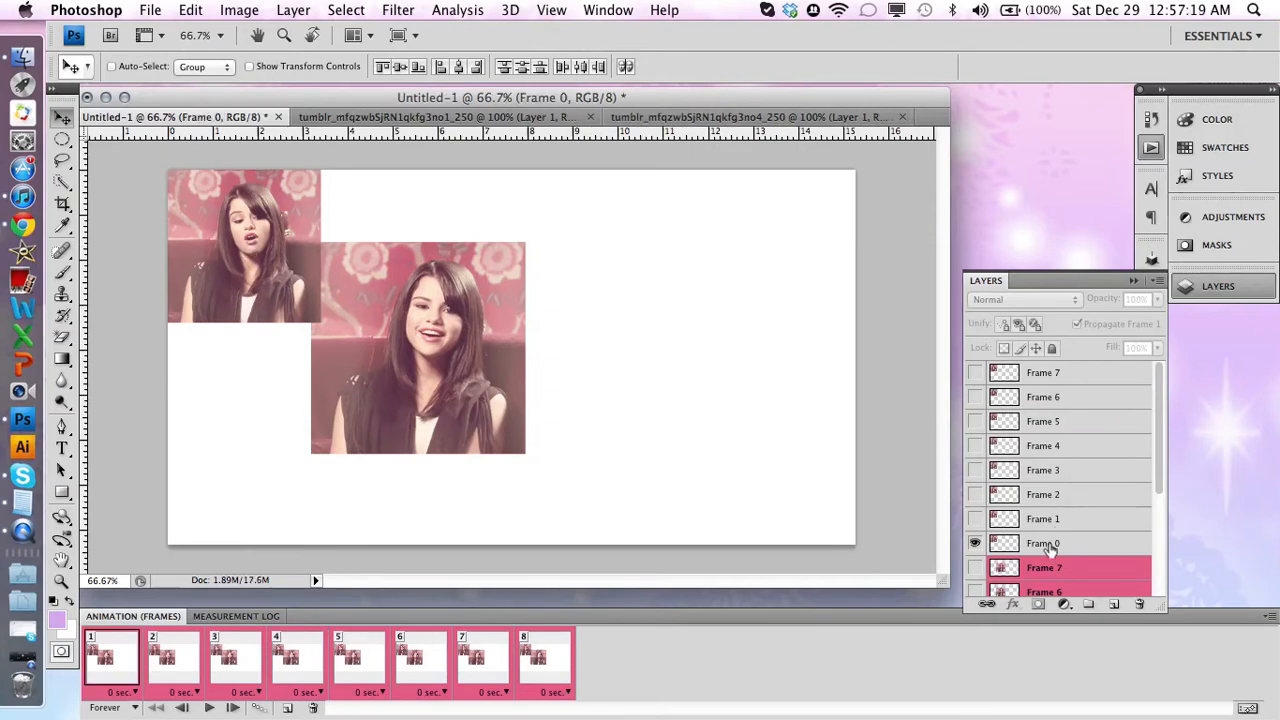
pyautogui.keyDown('shift'); pyautogui.click(1070, 380); pyautogui.keyUp('shift')
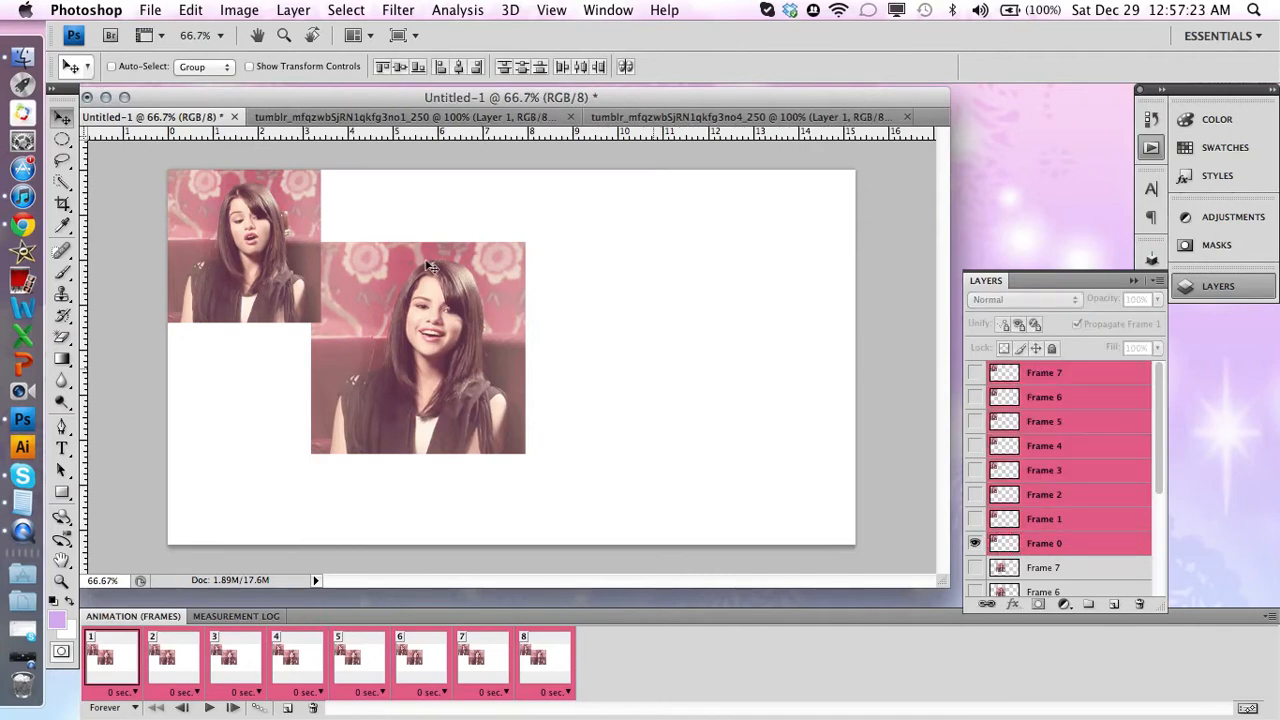
pyautogui.moveTo(296, 262); pyautogui.dragTo(671, 351)
# - Free Transform the second GIF's layers to about 140.4% width and 138.4% height, centred at about X 758.5 px, Y 285.5 px beside the first GIF
pyautogui.press('super+t')
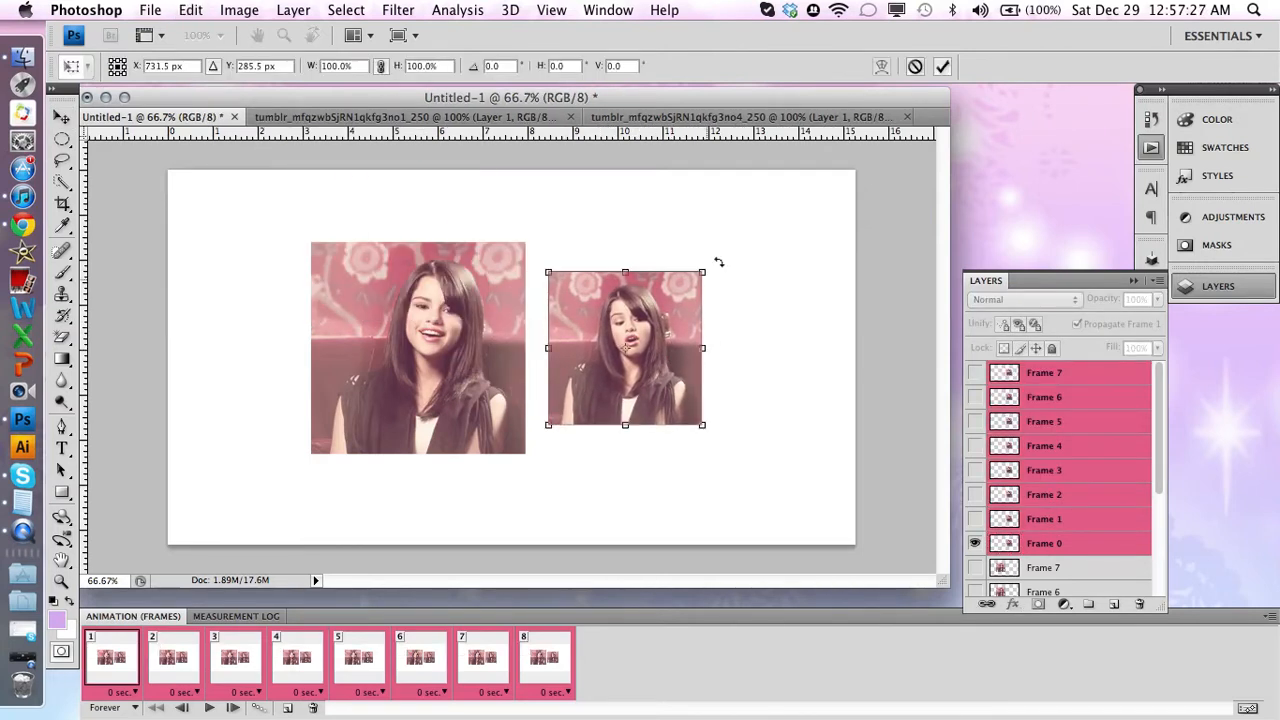
pyautogui.moveTo(706, 268); pyautogui.dragTo(757, 237)
pyautogui.moveTo(751, 417); pyautogui.dragTo(765, 447)
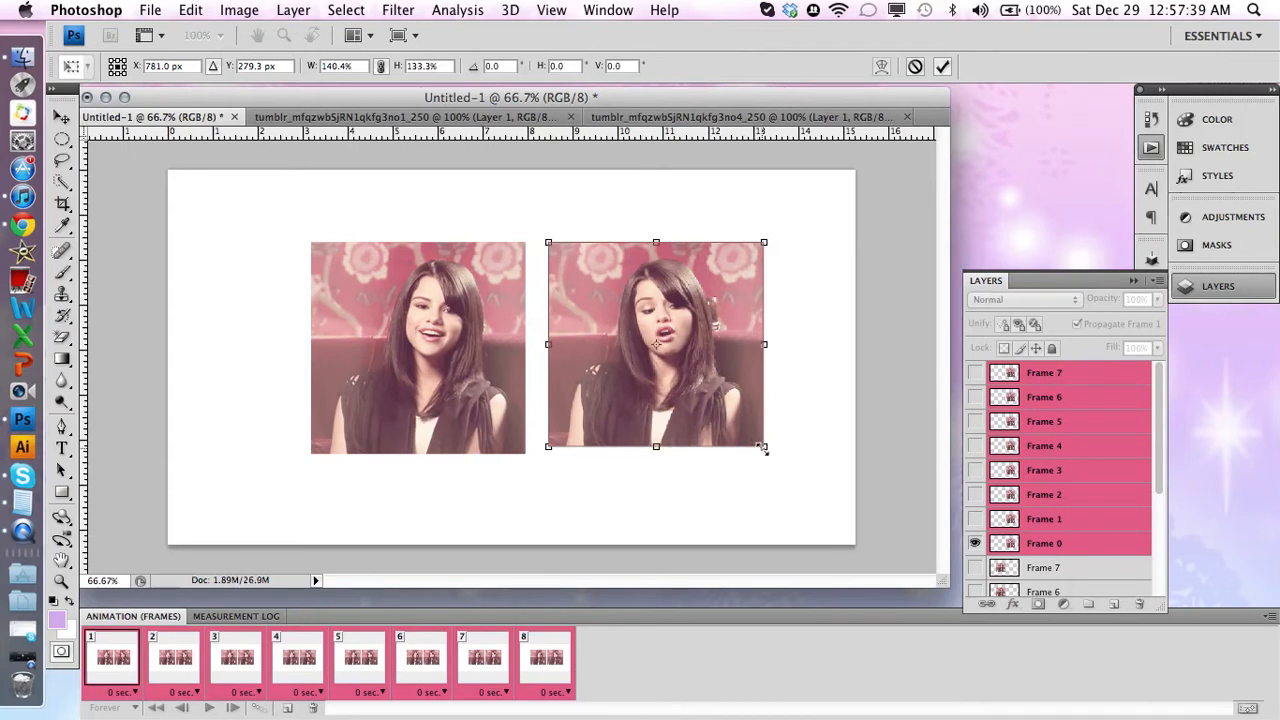
pyautogui.moveTo(764, 451); pyautogui.dragTo(765, 455)
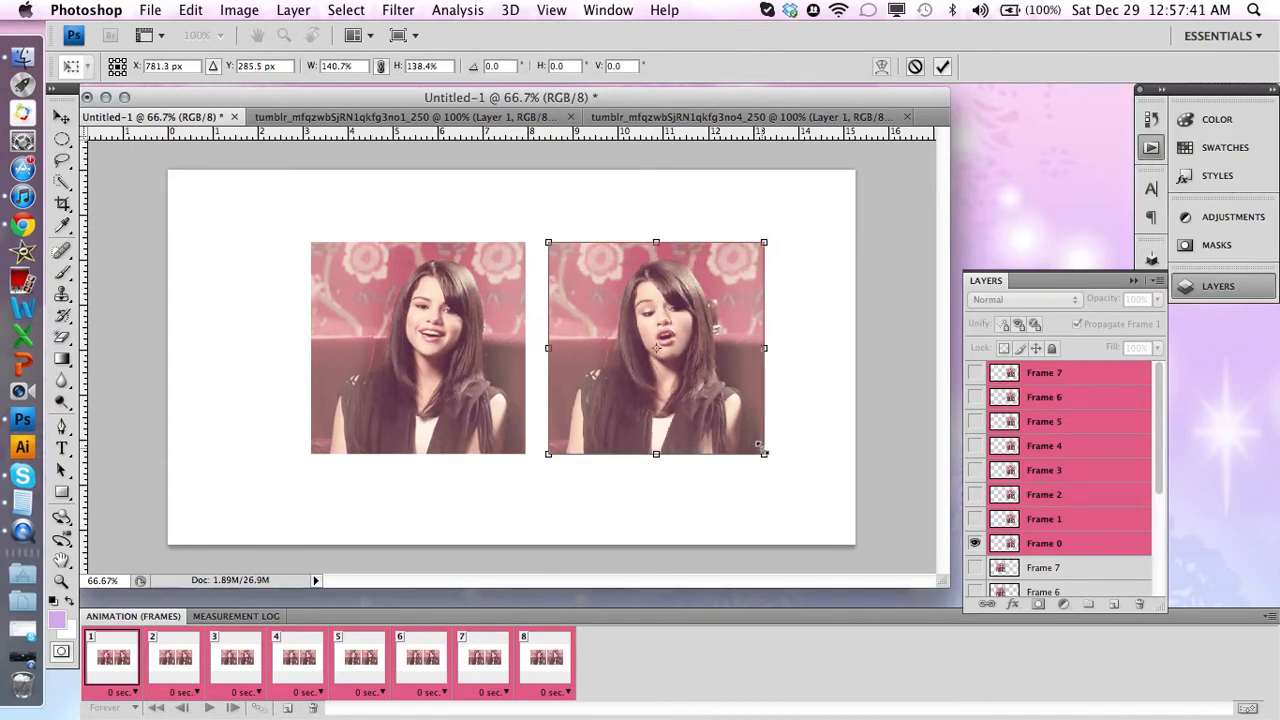
pyautogui.moveTo(760, 450); pyautogui.dragTo(761, 447)
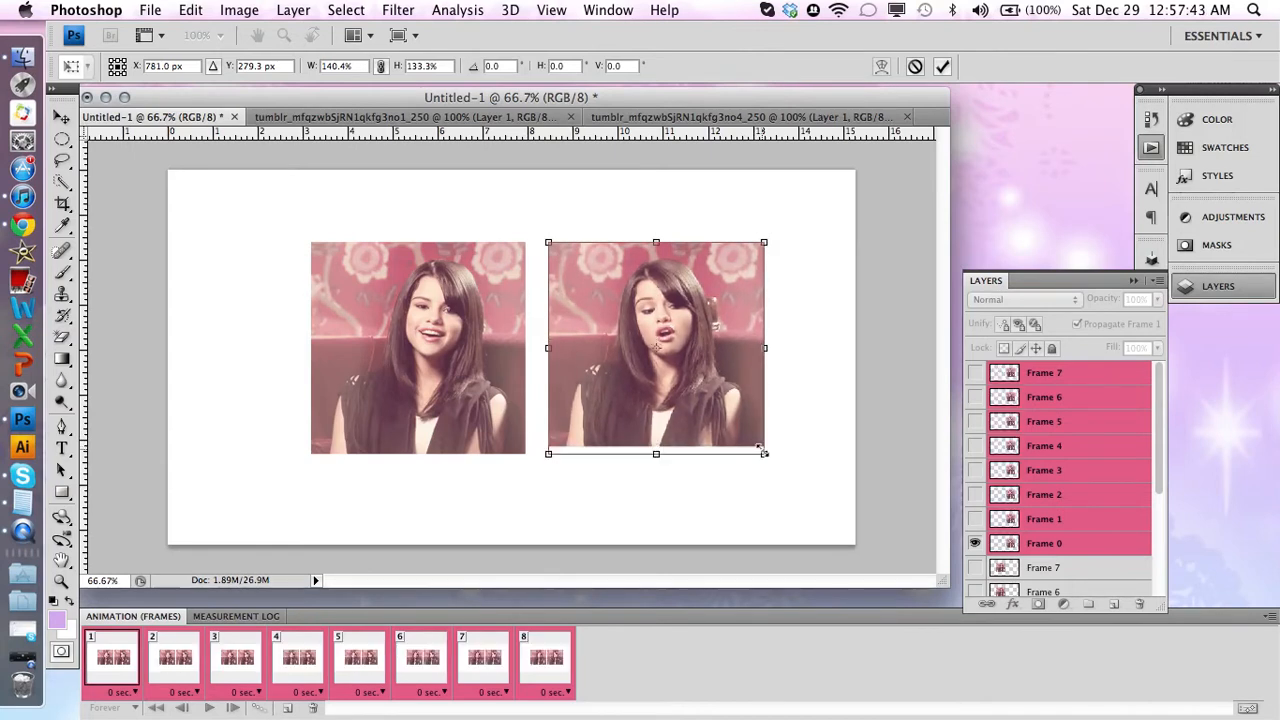
pyautogui.hotkey('ctrl', 'z')
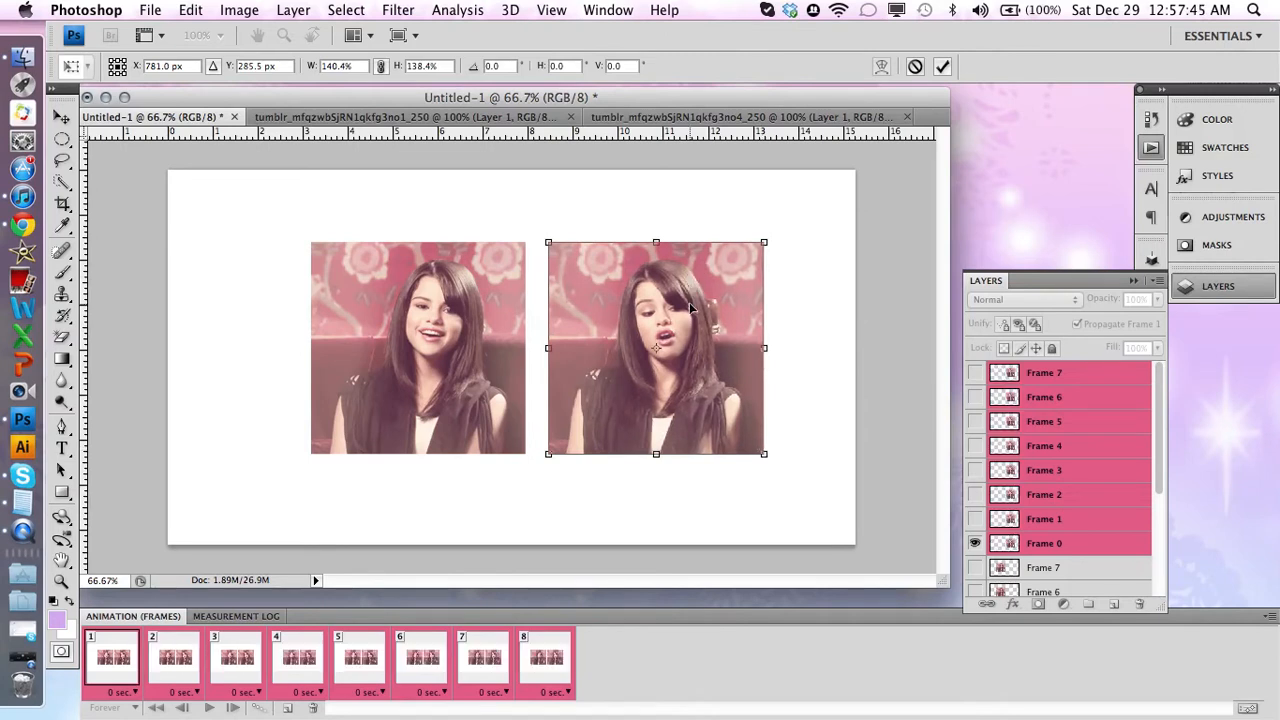
pyautogui.moveTo(690, 308)
pyautogui.mouseDown()
pyautogui.moveTo(440, 470)
pyautogui.moveTo(464, 346)
pyautogui.moveTo(449, 306)
pyautogui.moveTo(675, 300)
pyautogui.mouseUp()
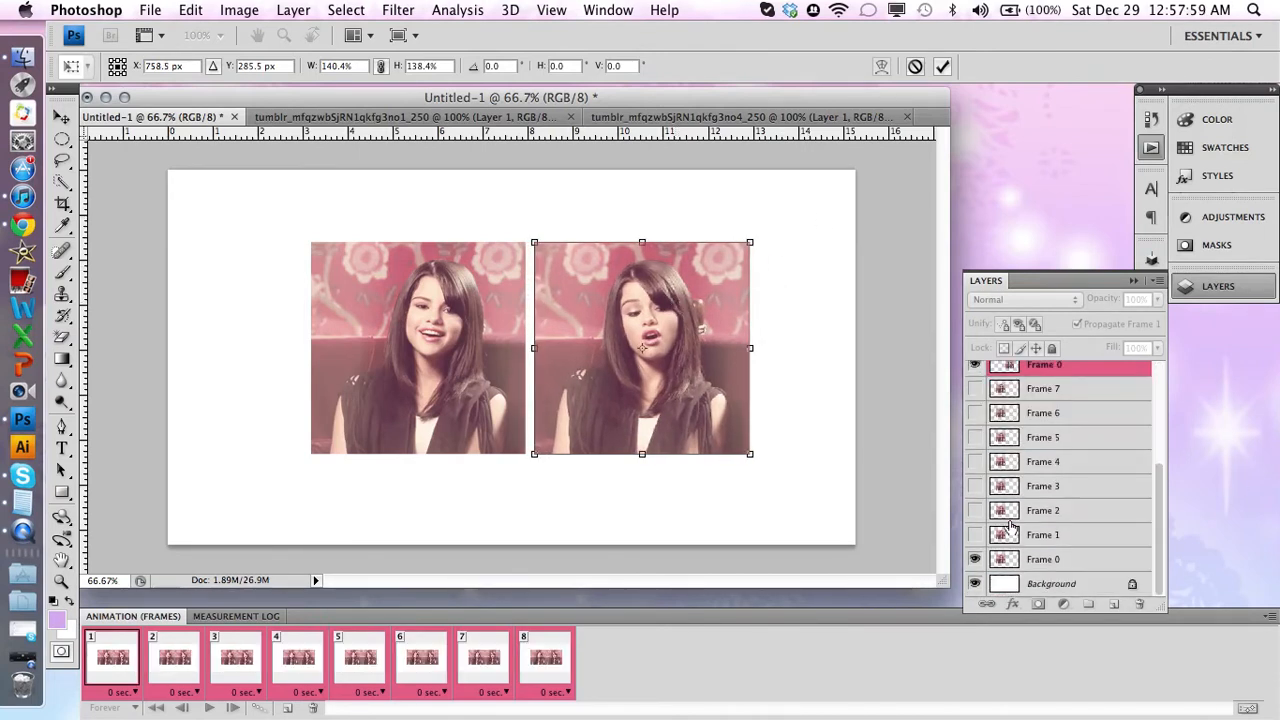
pyautogui.click(943, 67)
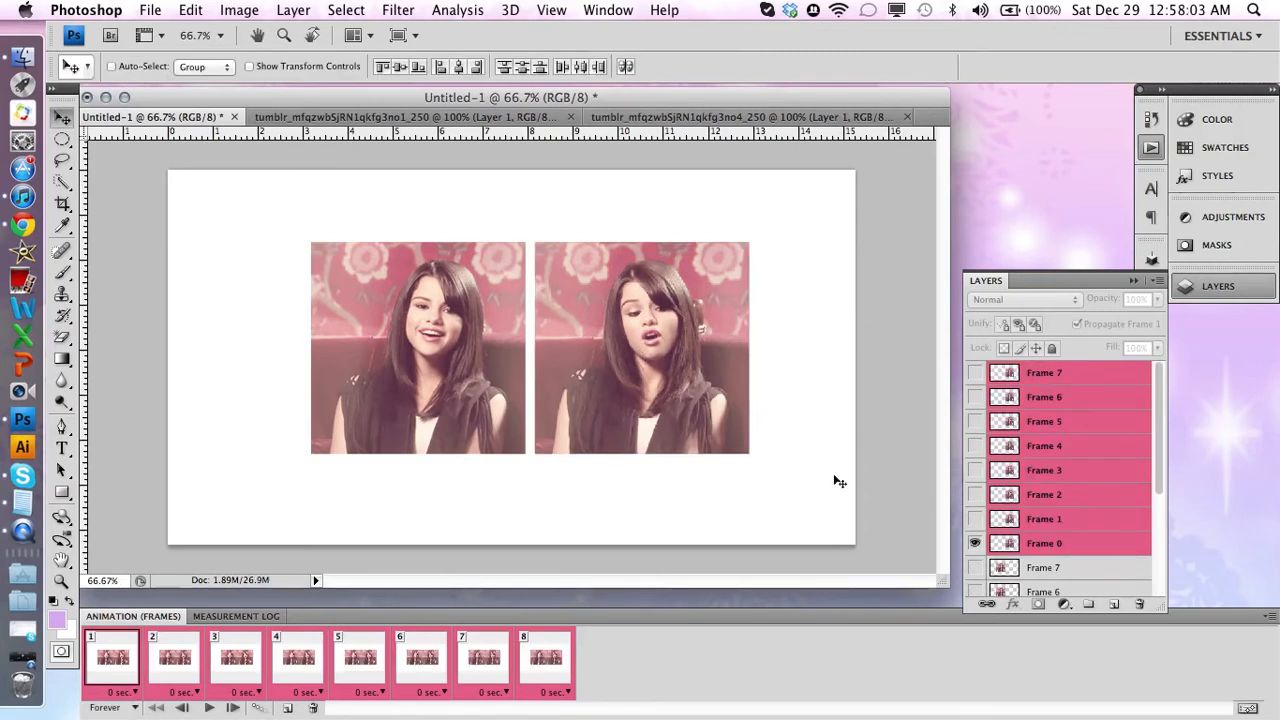
# - Preview the combined animation and look through the layer list for the two sets of frame layers
pyautogui.click(206, 708)
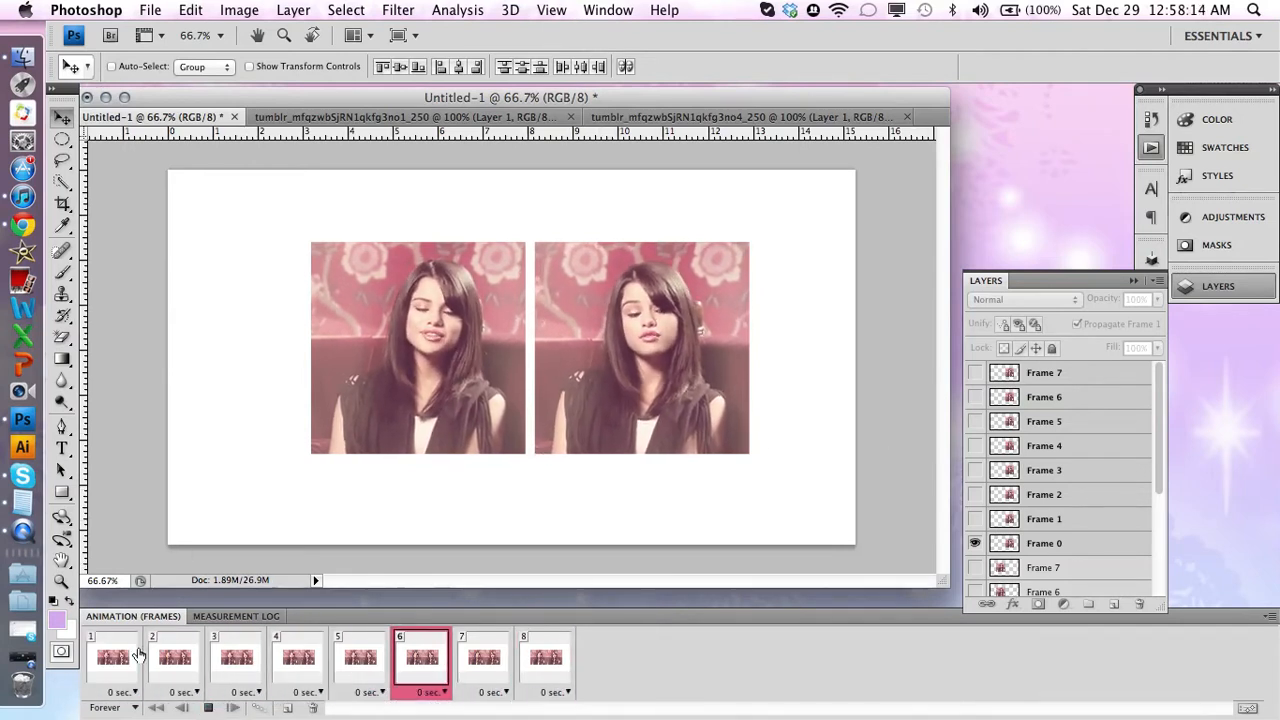
pyautogui.click(209, 707)
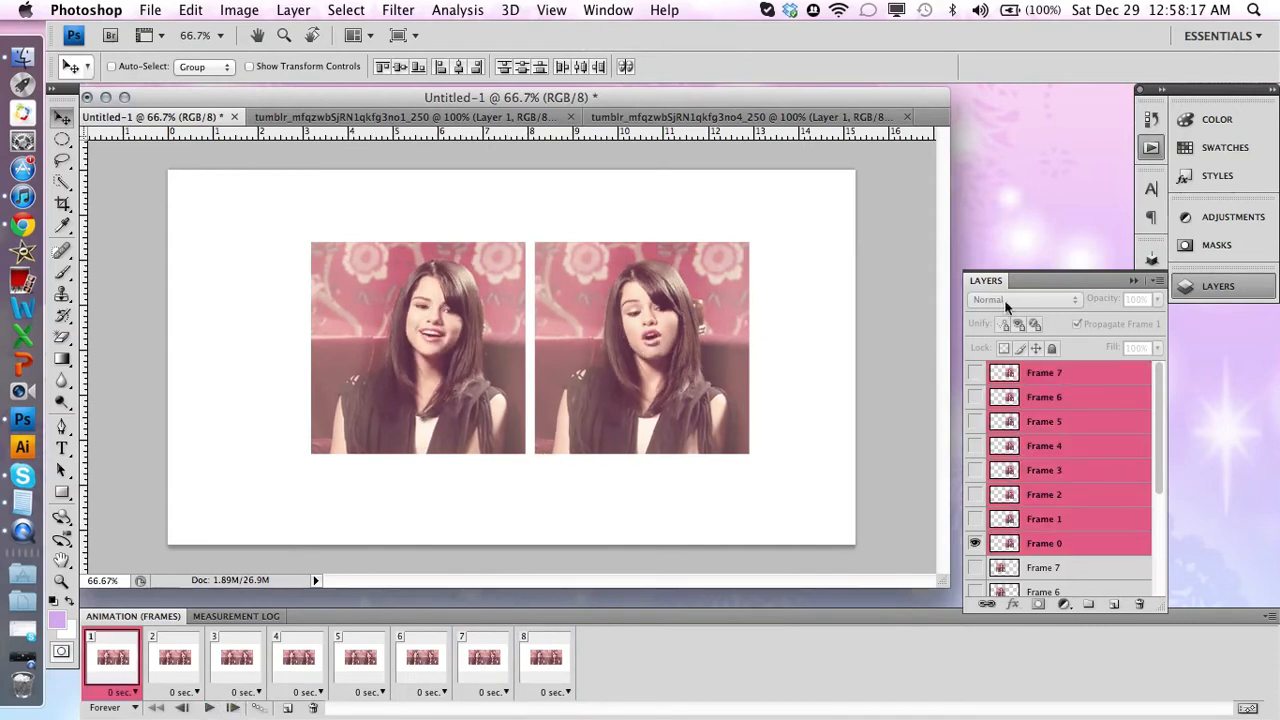
pyautogui.click(1137, 282)
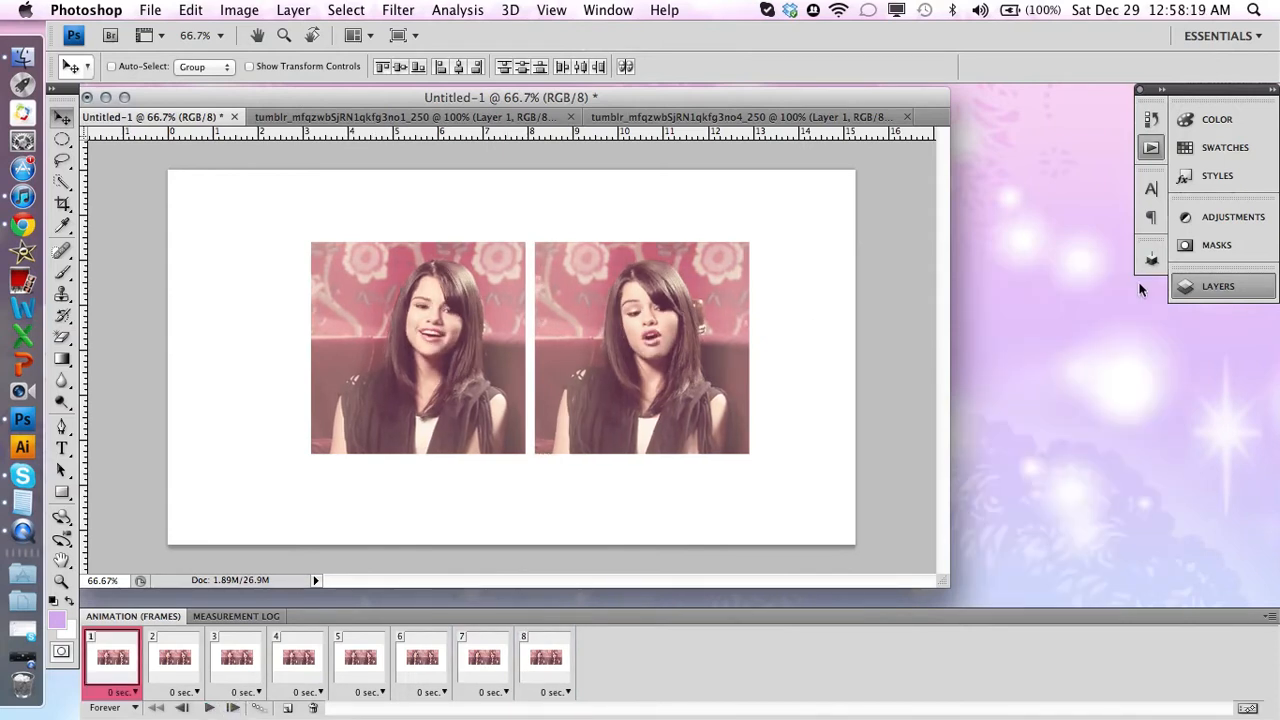
pyautogui.click(1205, 296)
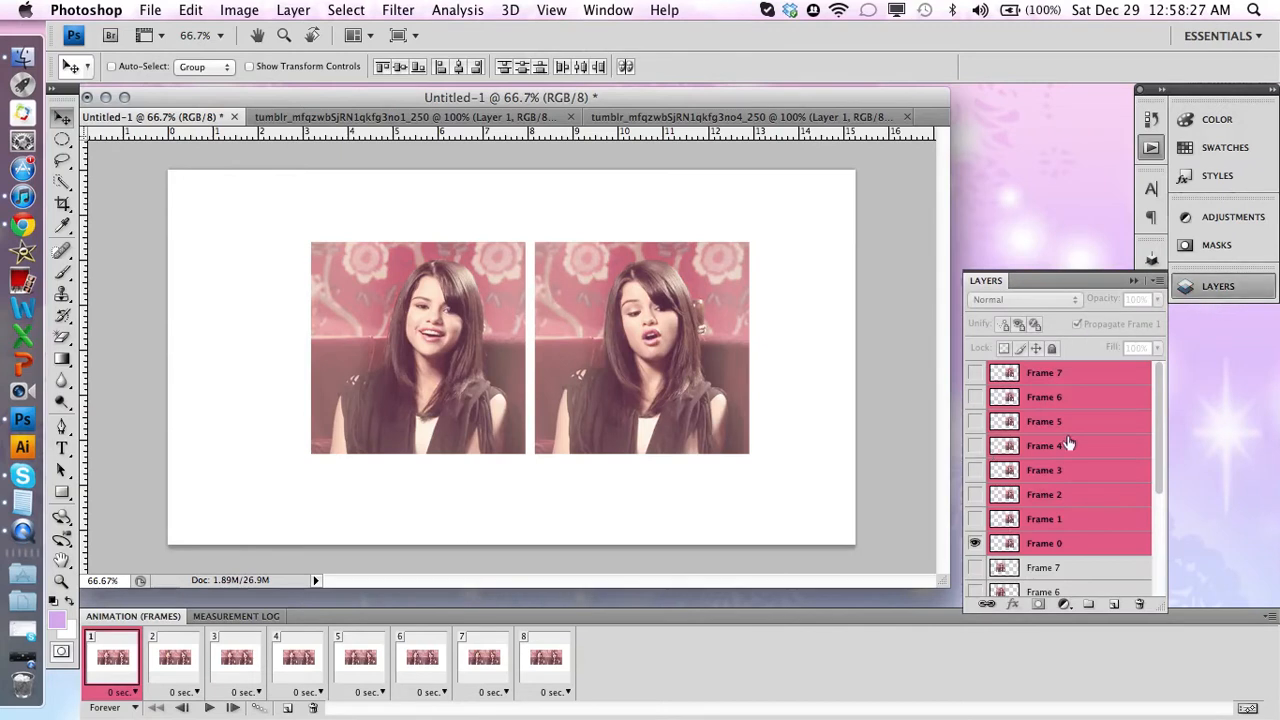
pyautogui.scroll(-3, 1068, 443)
pyautogui.scroll(3, 1068, 443)
pyautogui.scroll(-3, 1068, 443)
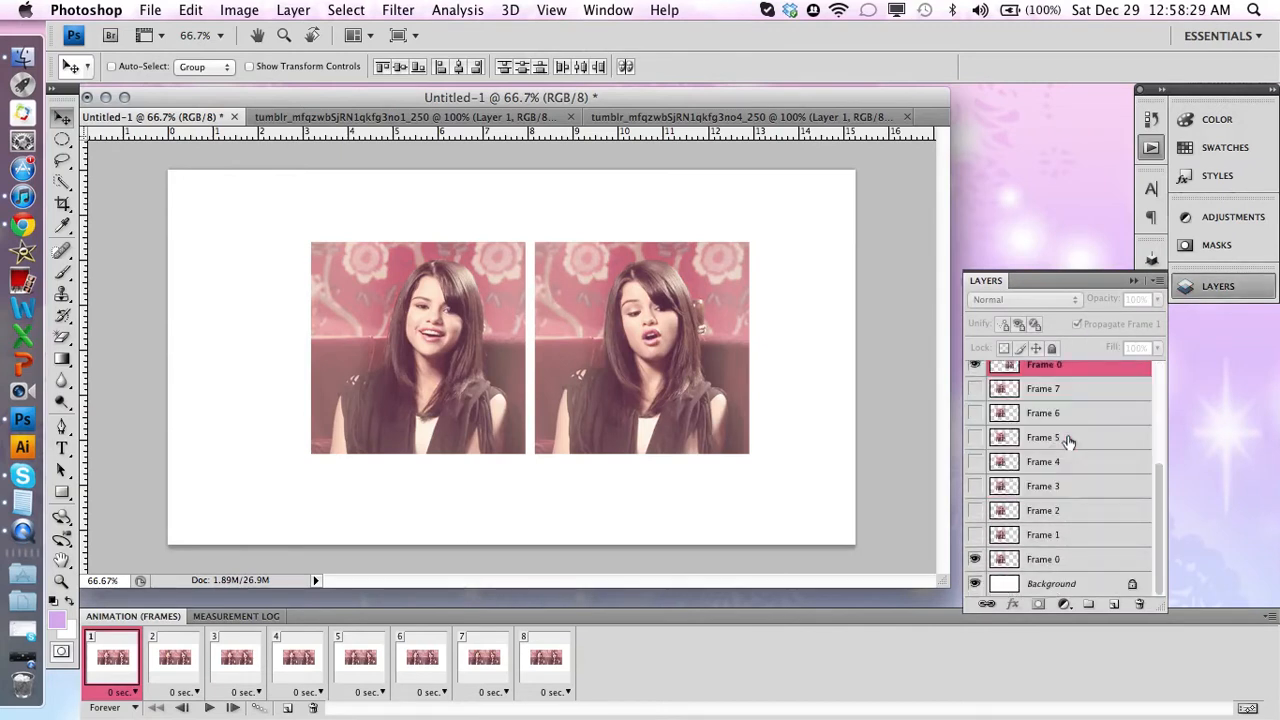
pyautogui.click(1134, 283)
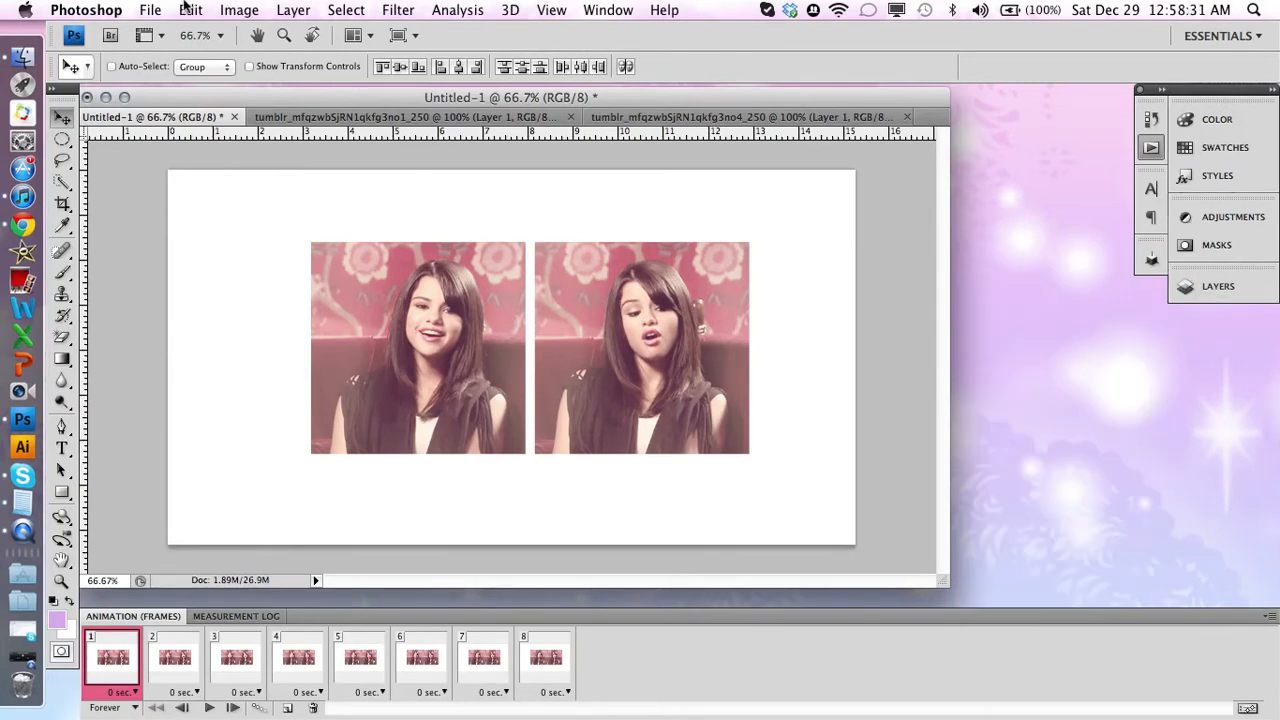
# - Save the animation for web as a GIF named selenacollagee.gif in the Pictures folder, with Images Only format
pyautogui.click(146, 10)
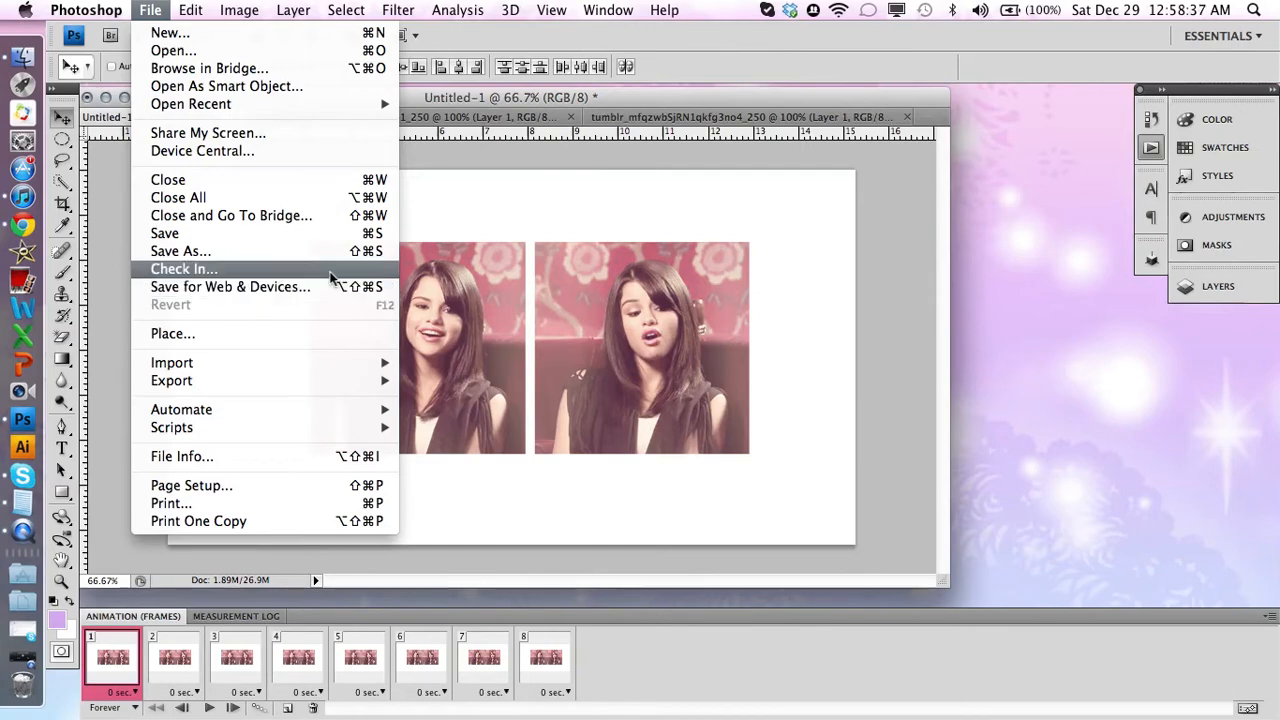
pyautogui.click(268, 289)
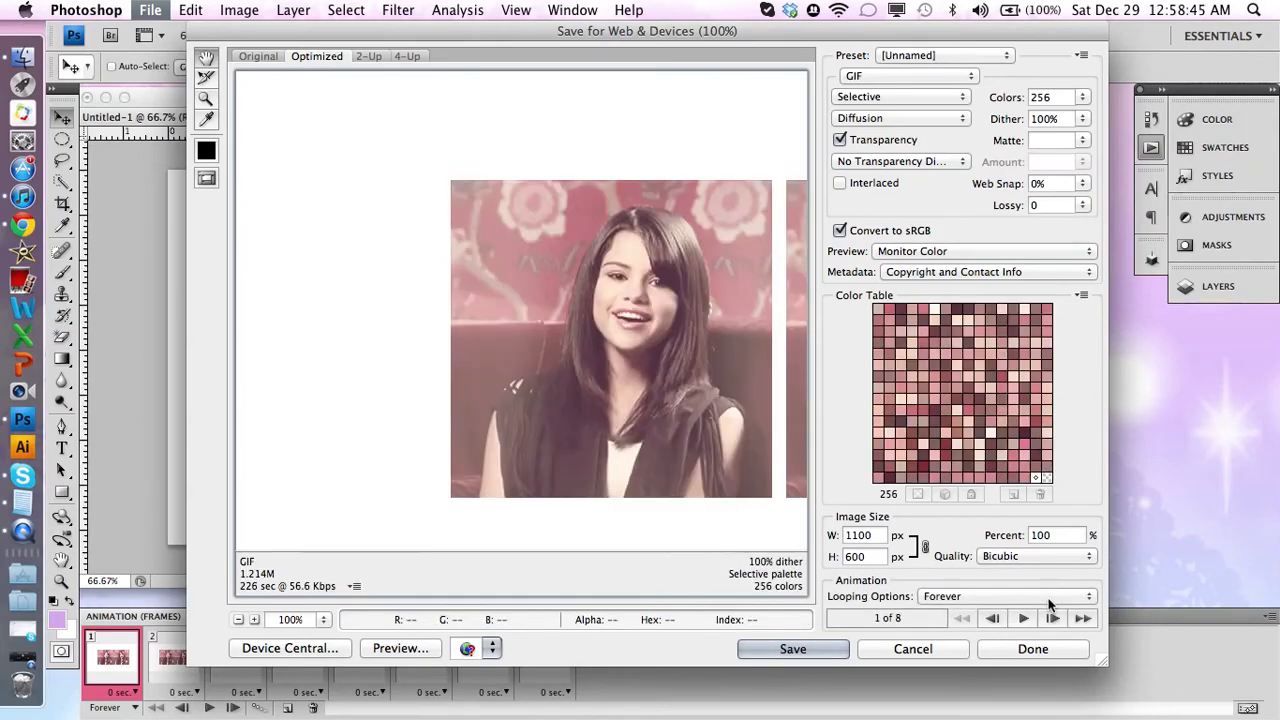
pyautogui.click(816, 651)
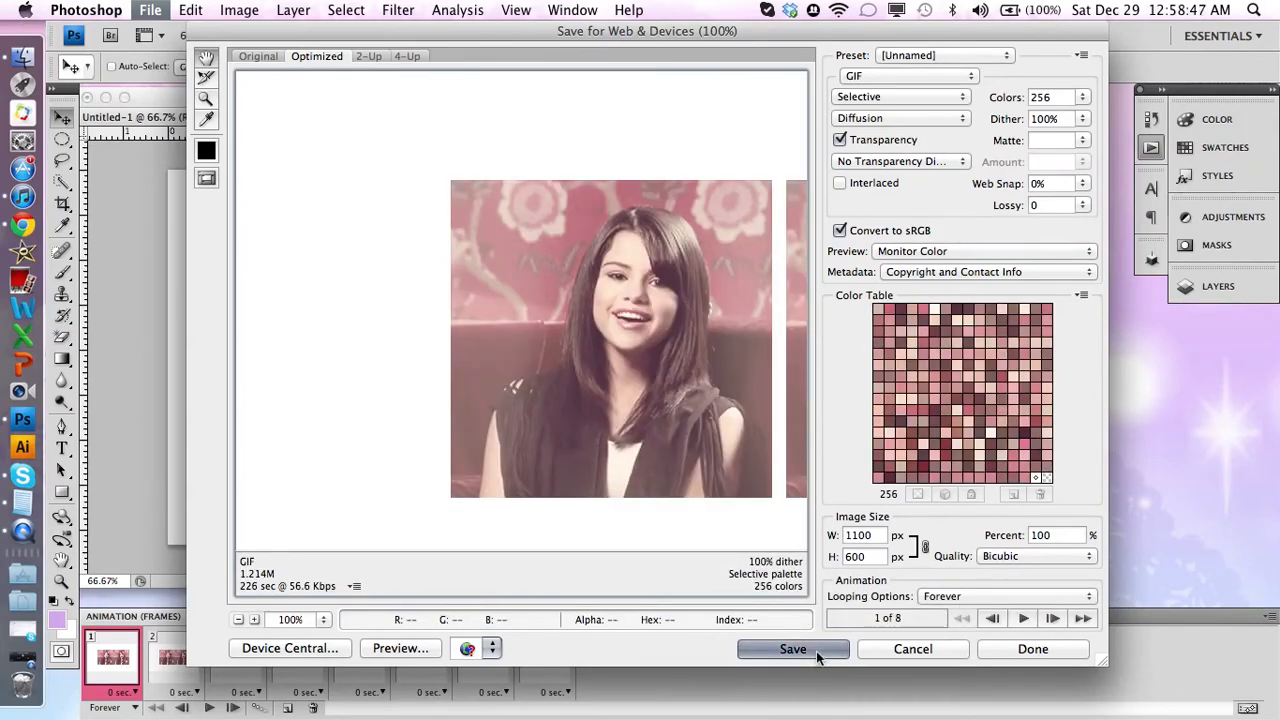
pyautogui.write('selen')
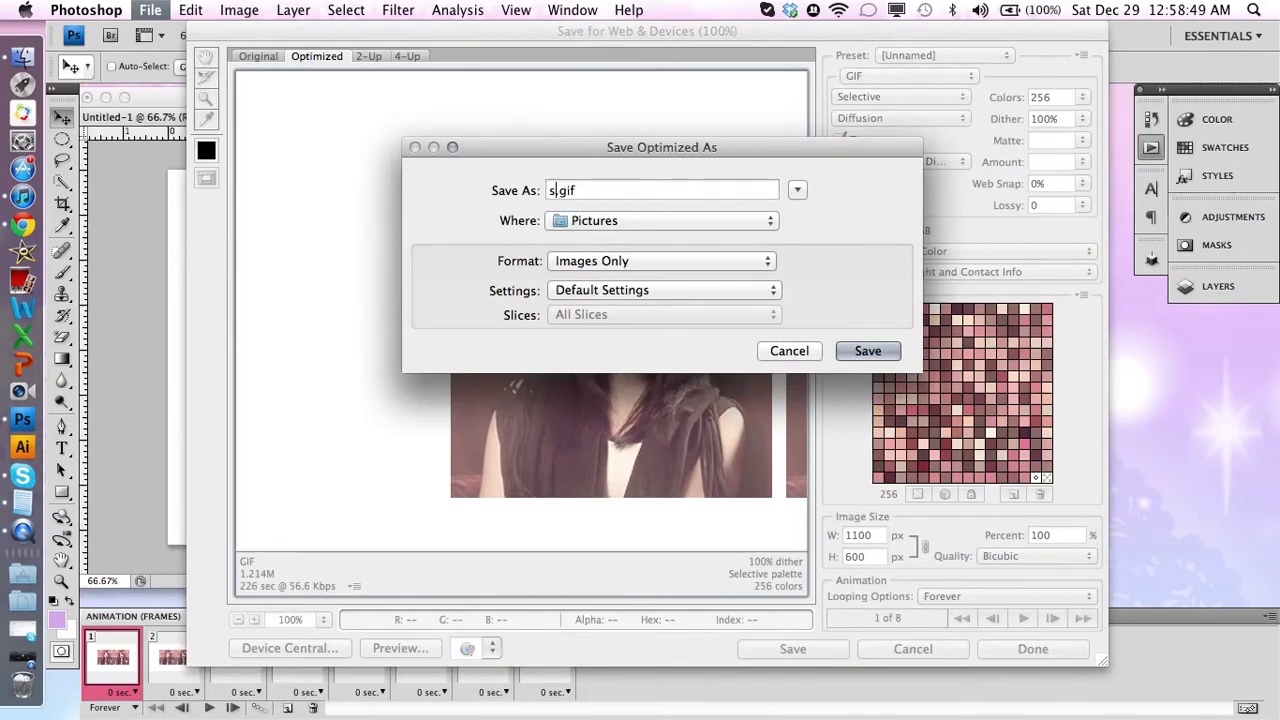
pyautogui.write('acollagee')
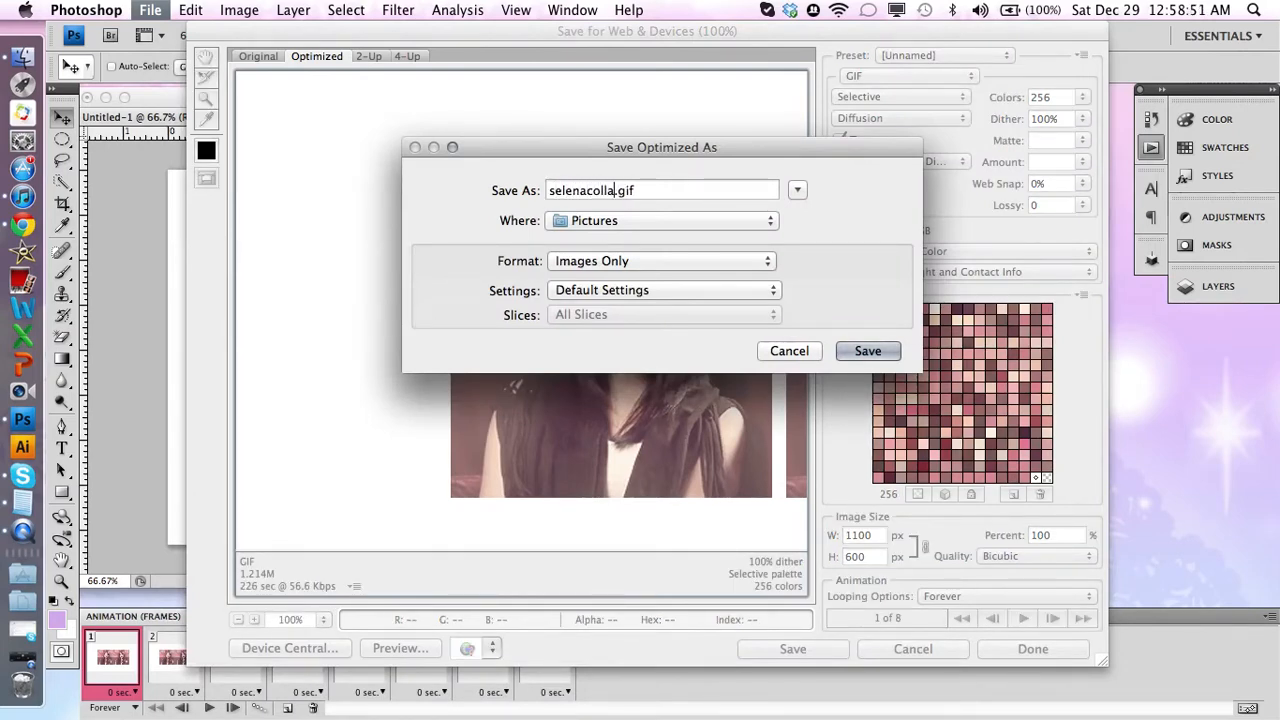
pyautogui.press('Return')
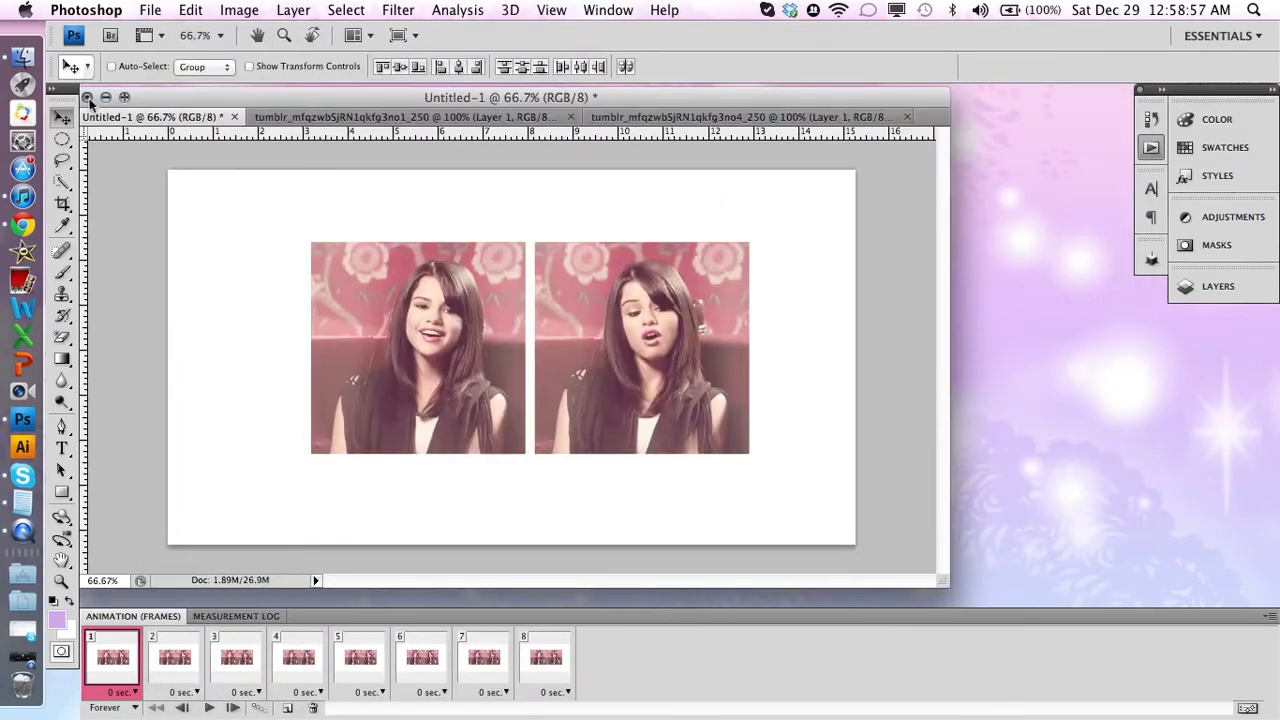
# - Close Untitled-1 and both source GIF documents without saving changes
pyautogui.click(87, 97)
pyautogui.click(545, 231)
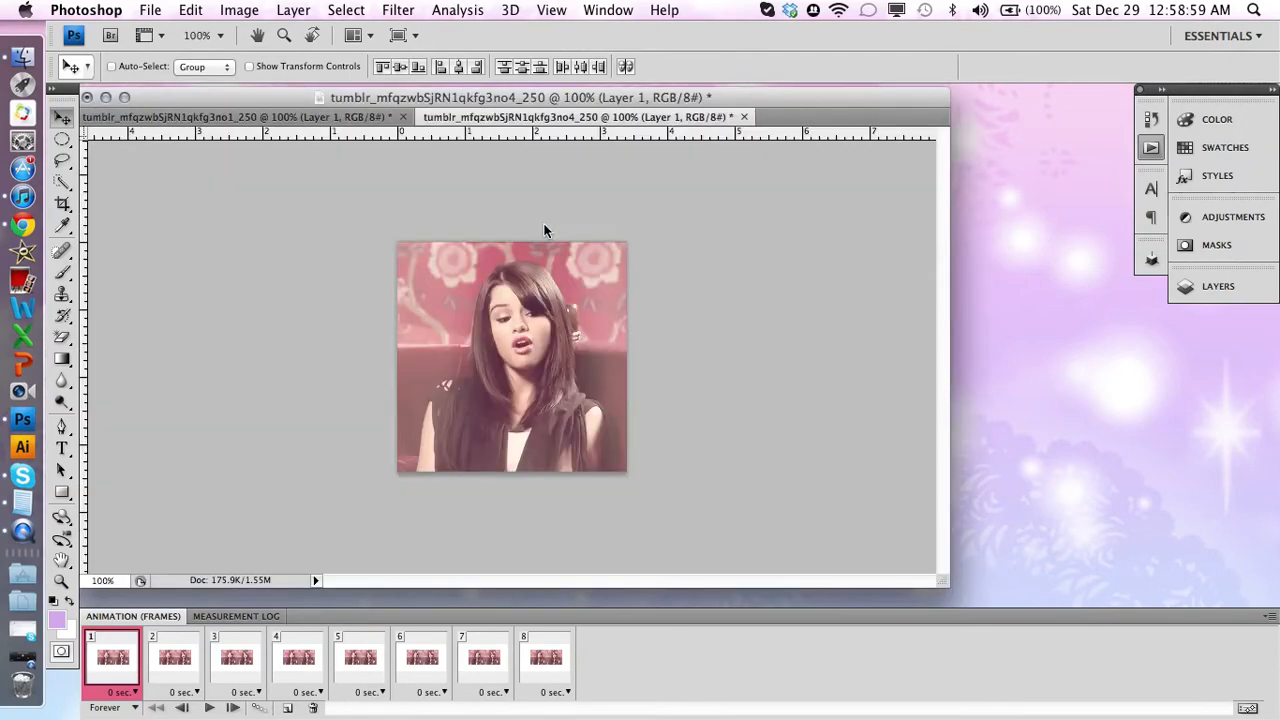
pyautogui.click(87, 97)
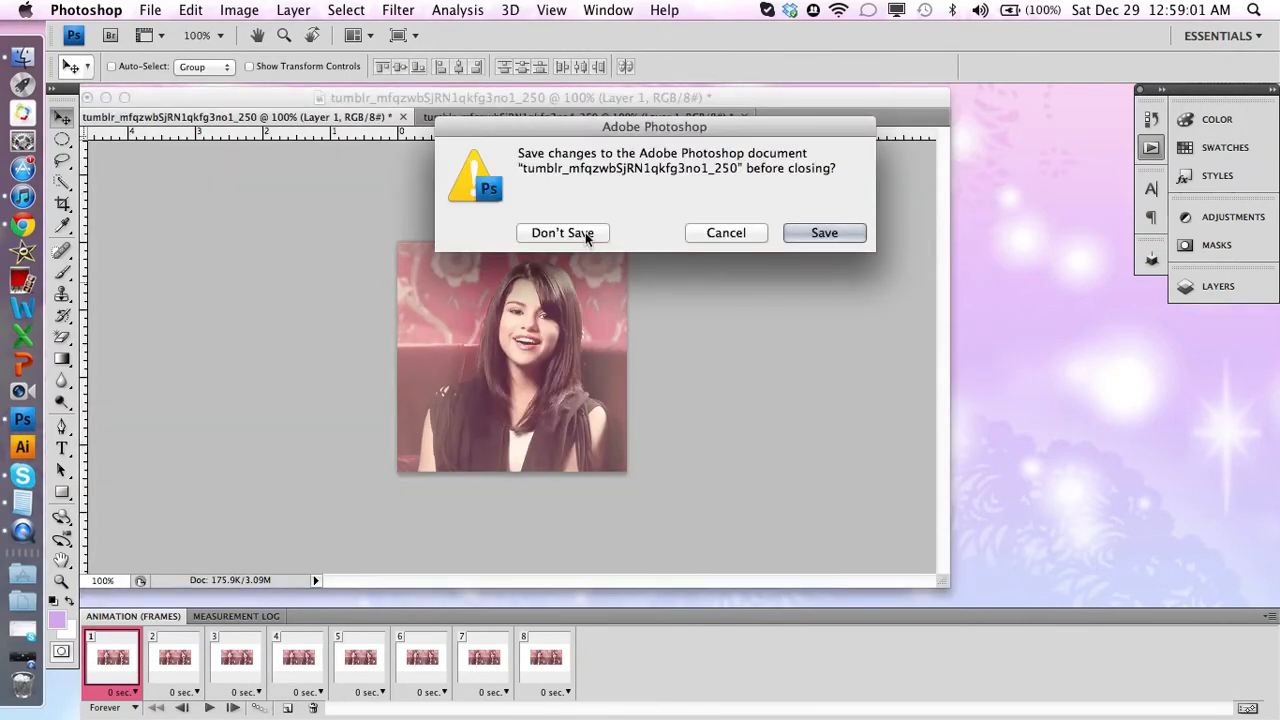
pyautogui.click(586, 235)
pyautogui.press('super+w')
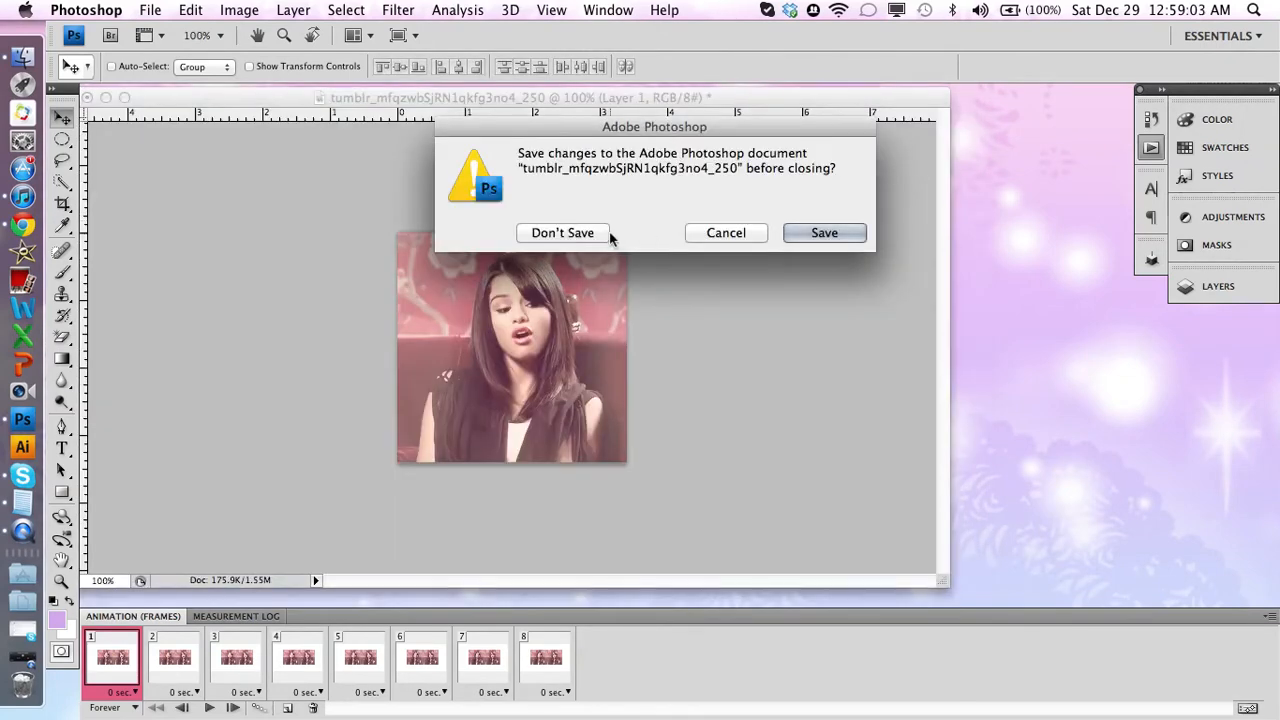
pyautogui.click(603, 234)
# - Open selenacollagee.gif from the Pictures folder with its format set to QuickTime Movie
pyautogui.click(150, 10)
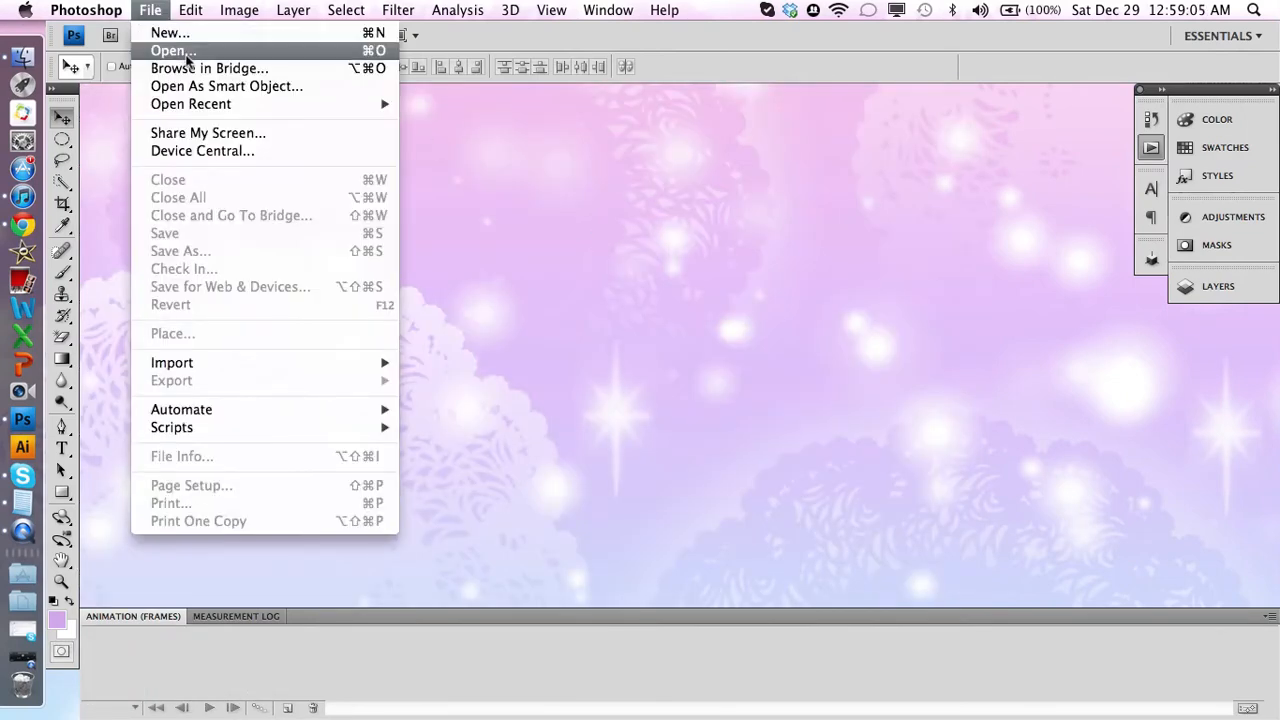
pyautogui.click(186, 55)
pyautogui.scroll(-15, 660, 255)
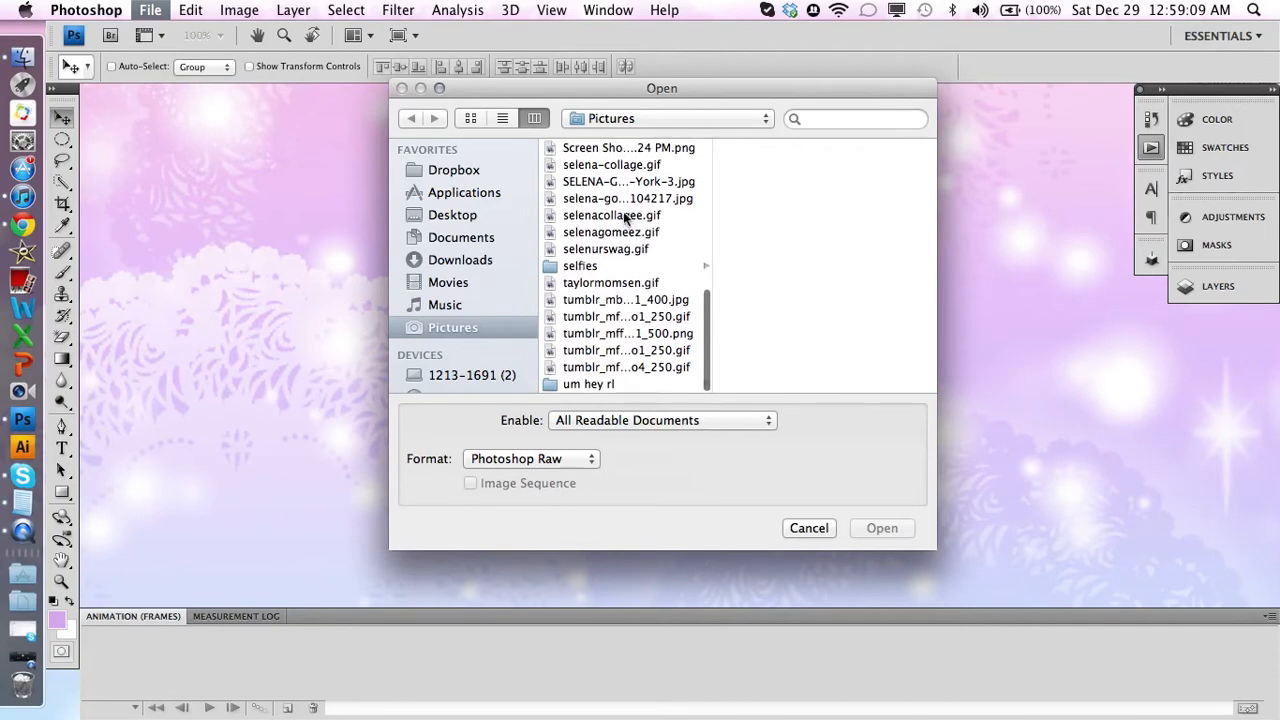
pyautogui.click(623, 212)
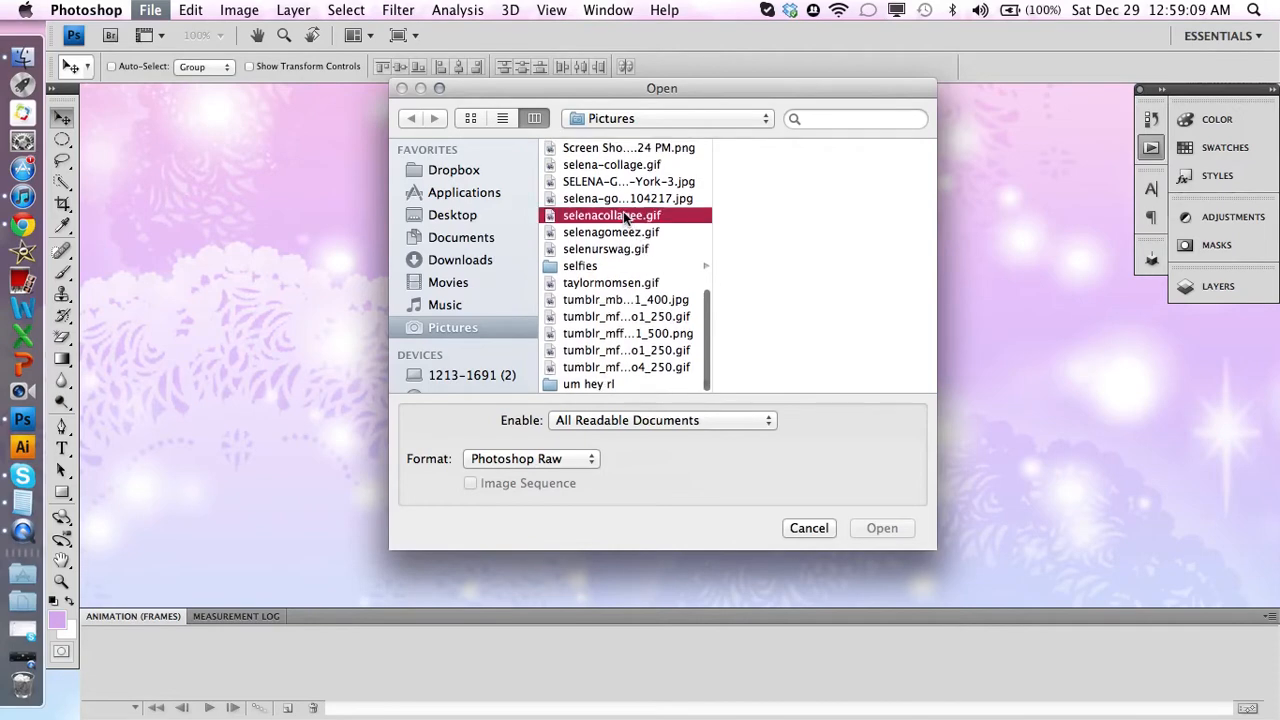
pyautogui.click(556, 458)
pyautogui.scroll(-3, 556, 455)
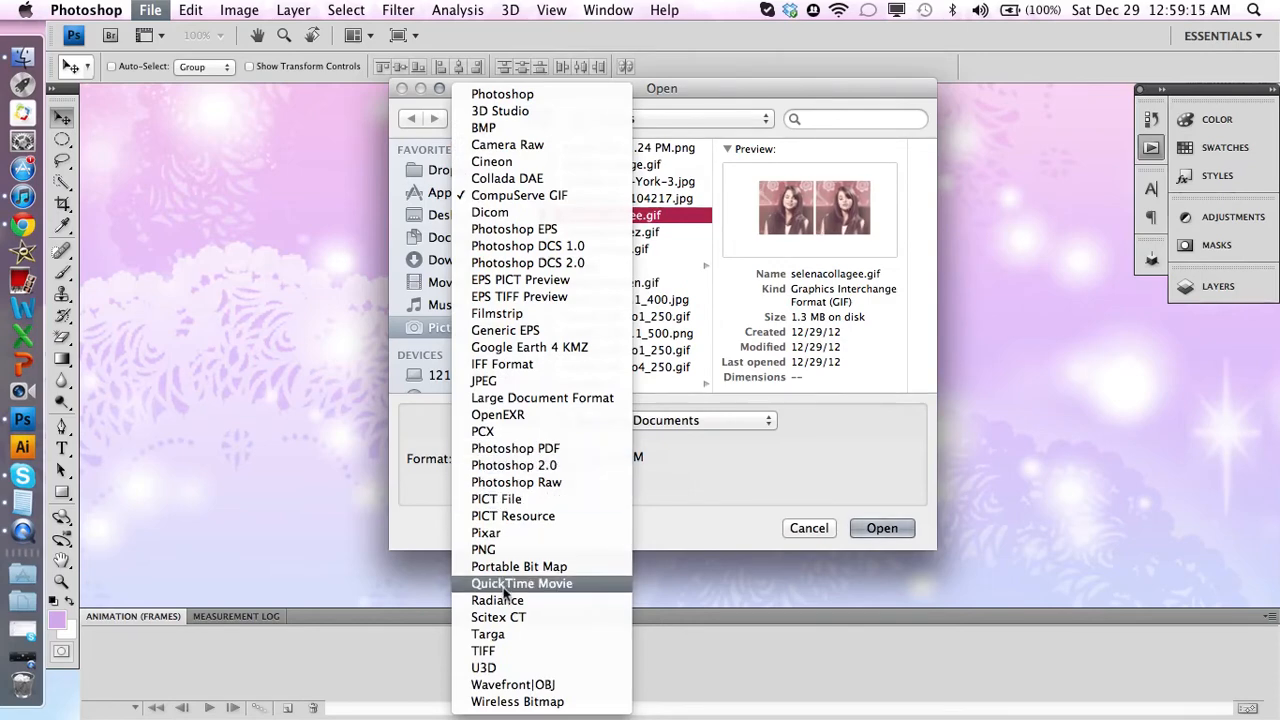
pyautogui.click(504, 585)
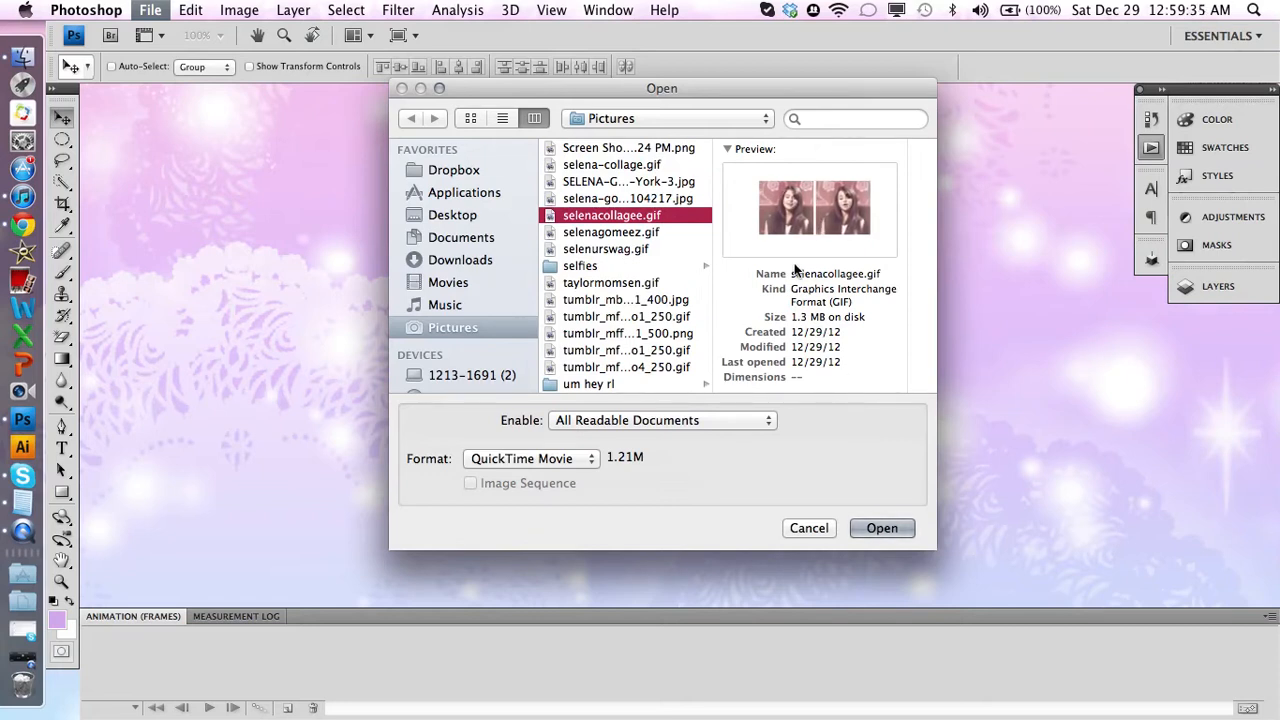
pyautogui.click(871, 532)
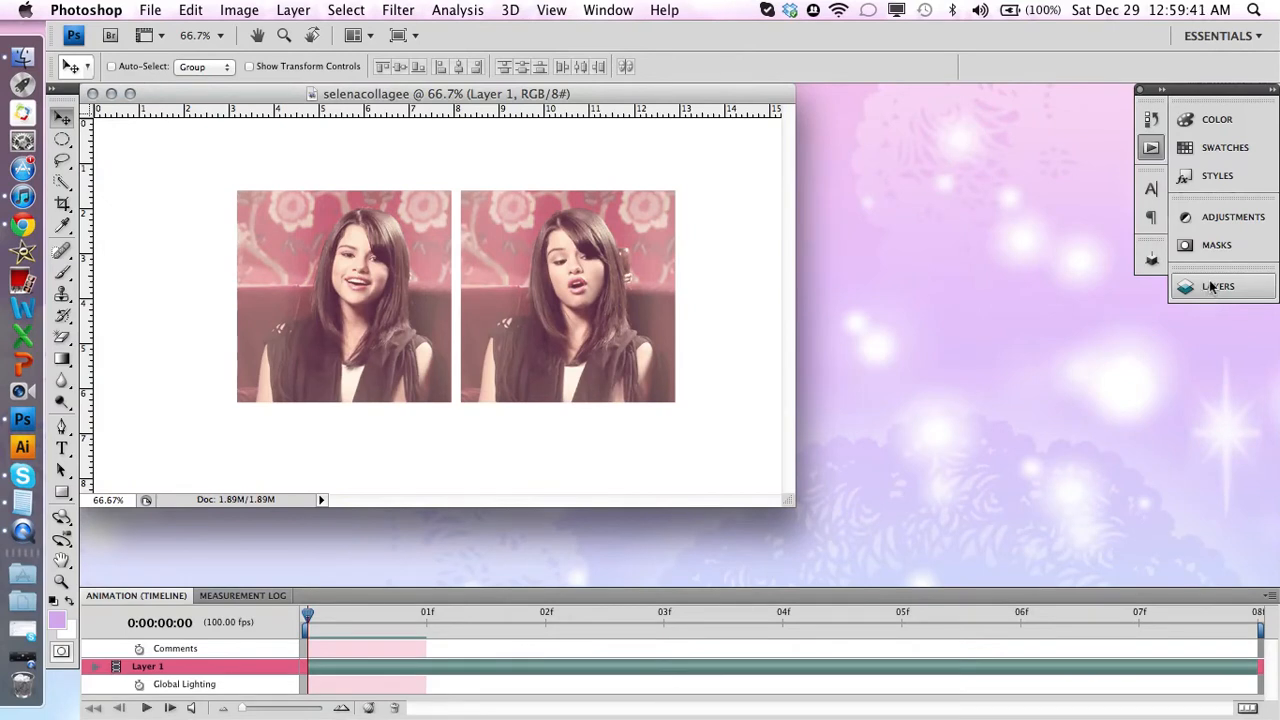
# - Show the layer list for the selenacollagee document
pyautogui.click(1210, 287)
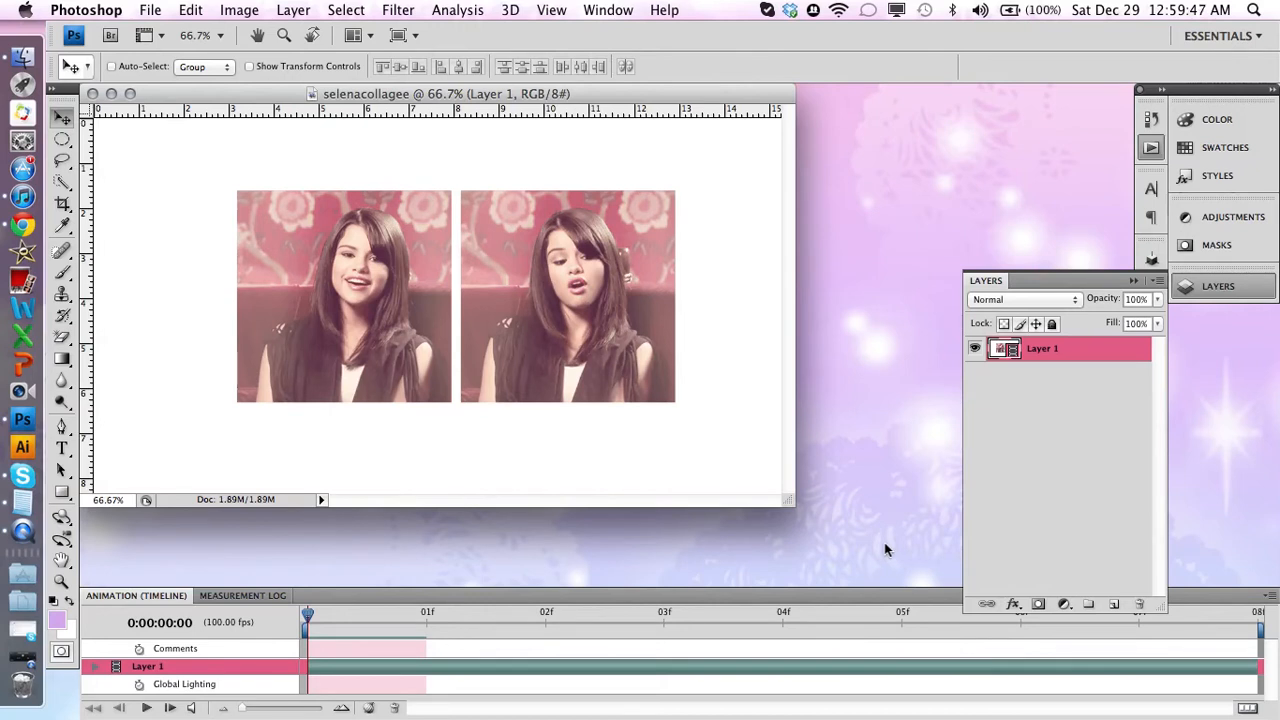
pyautogui.click(62, 203)
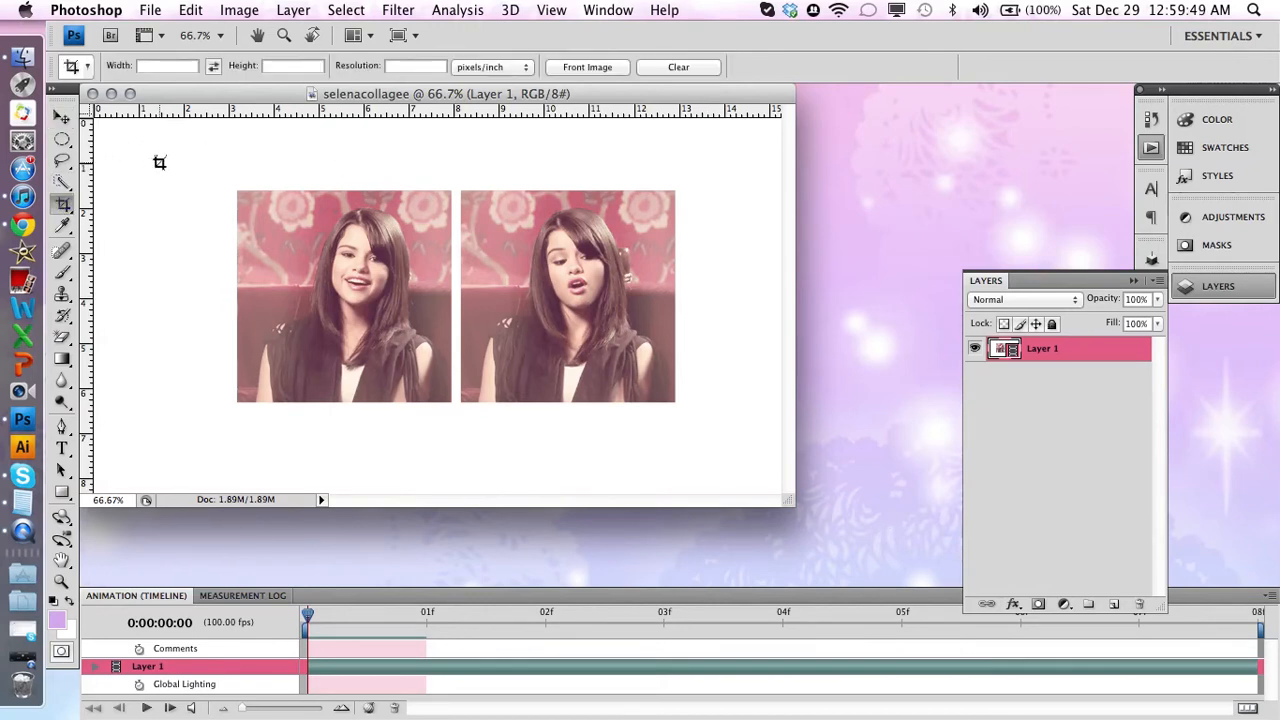
pyautogui.click(61, 117)
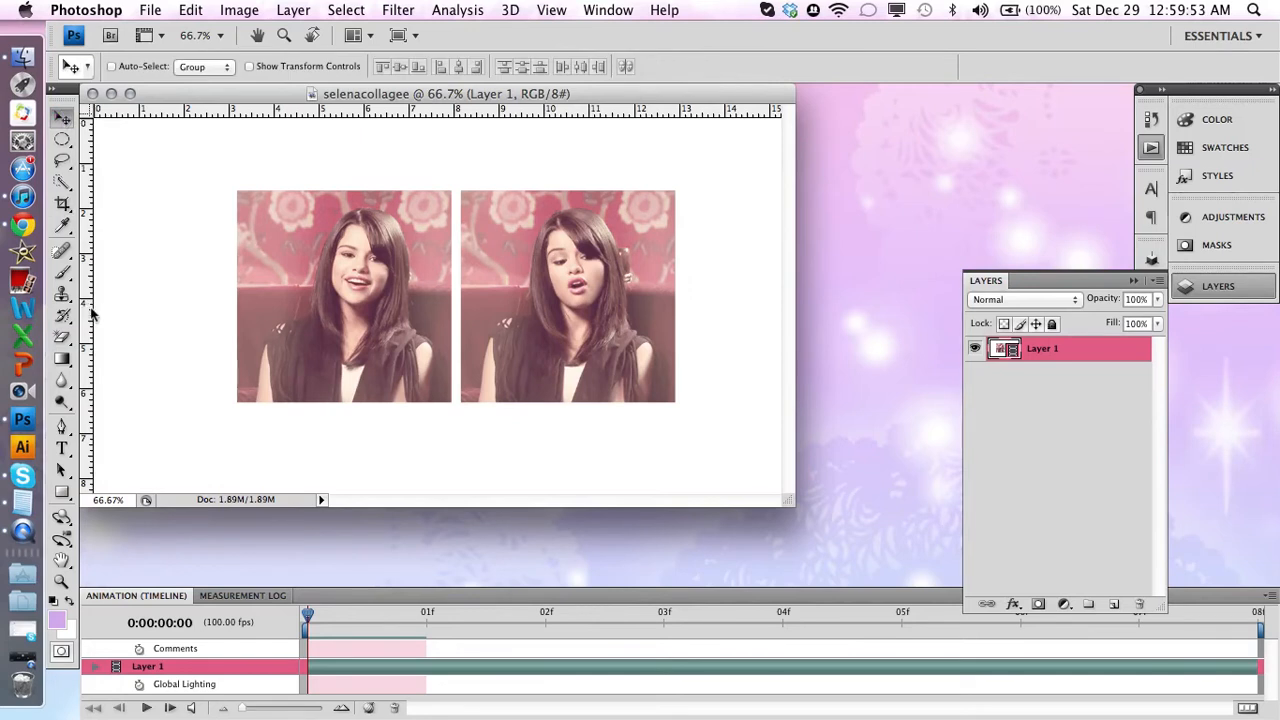
# - Set up the Brush tool with the 39 px spatter tip enlarged to a diameter of 170 px
pyautogui.click(62, 272)
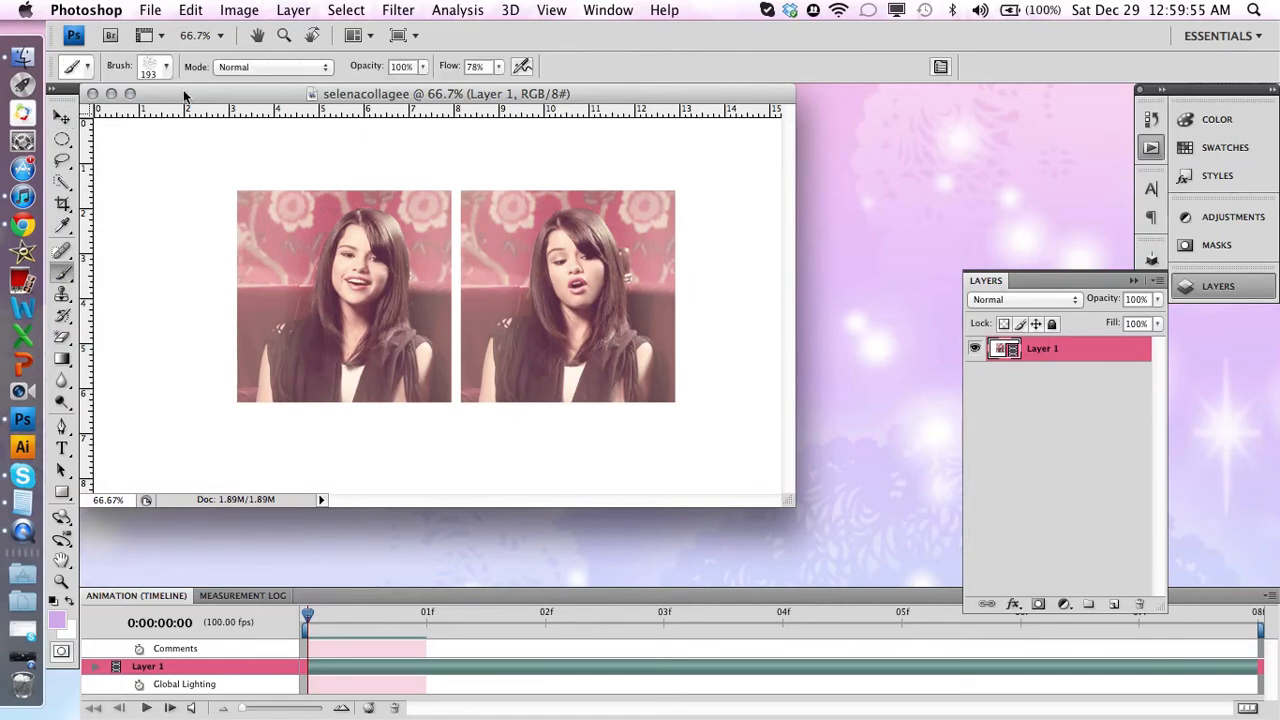
pyautogui.click(166, 67)
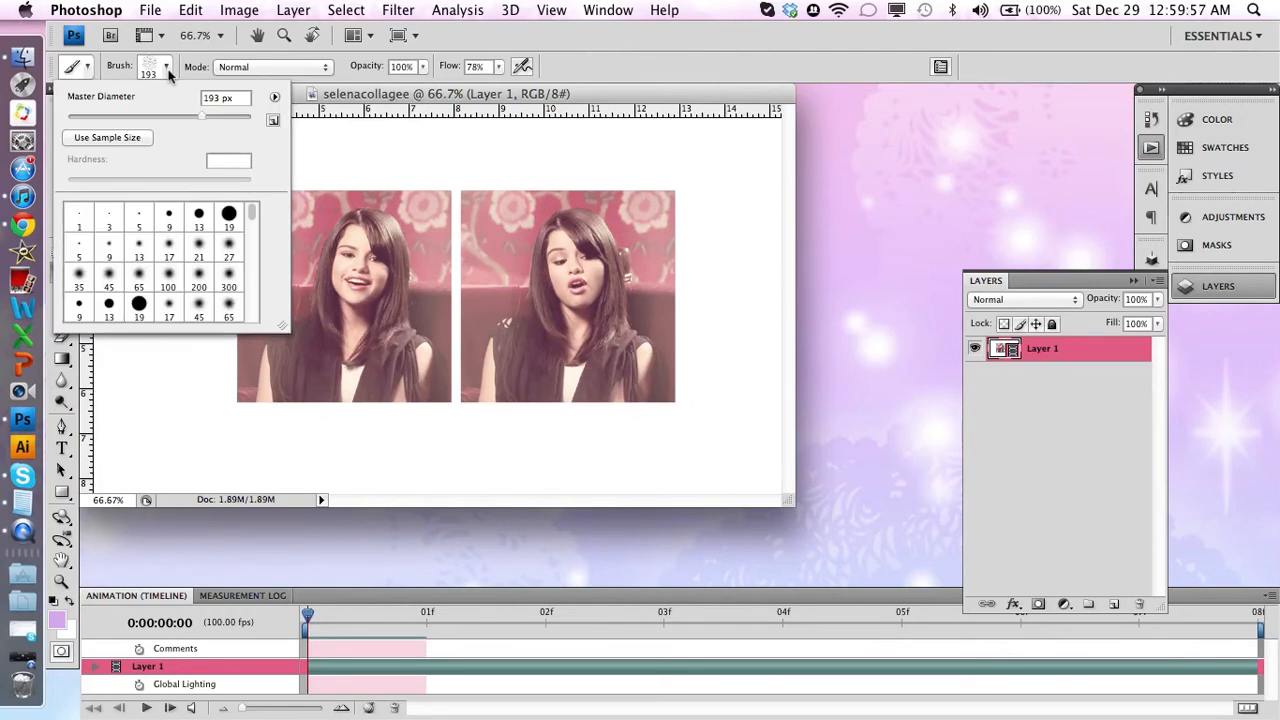
pyautogui.scroll(-2, 201, 244)
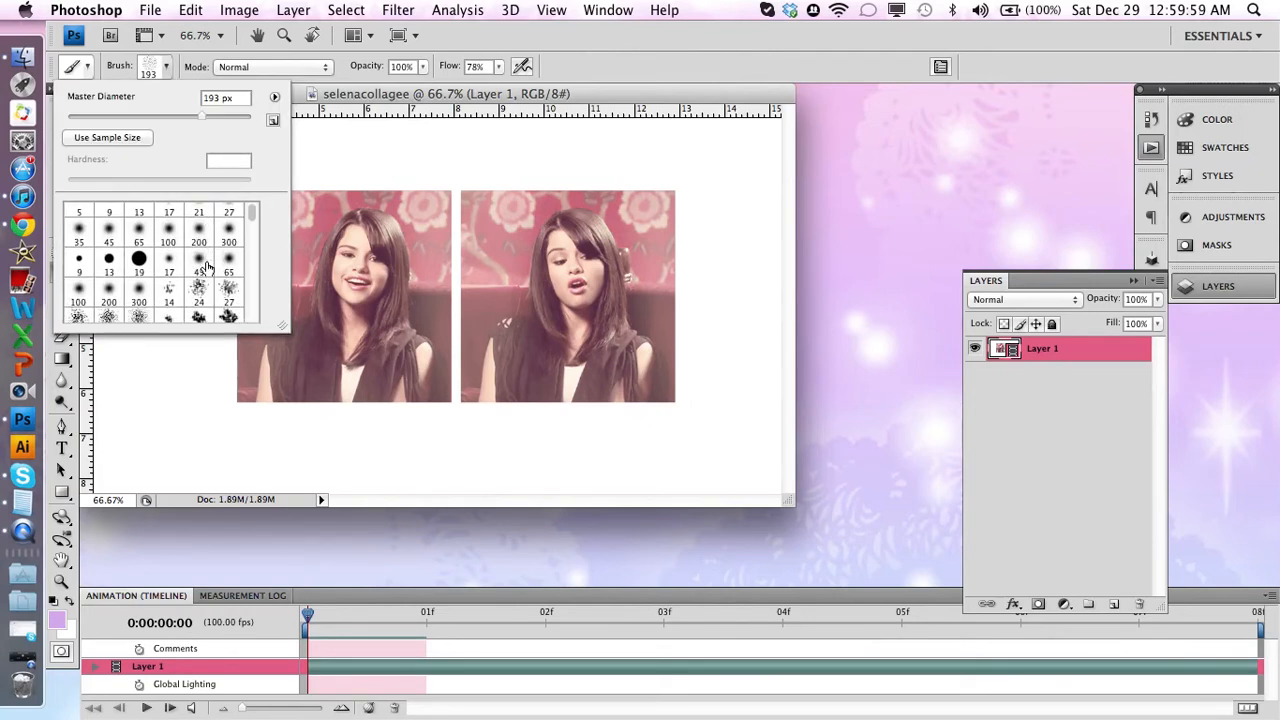
pyautogui.scroll(-3, 206, 267)
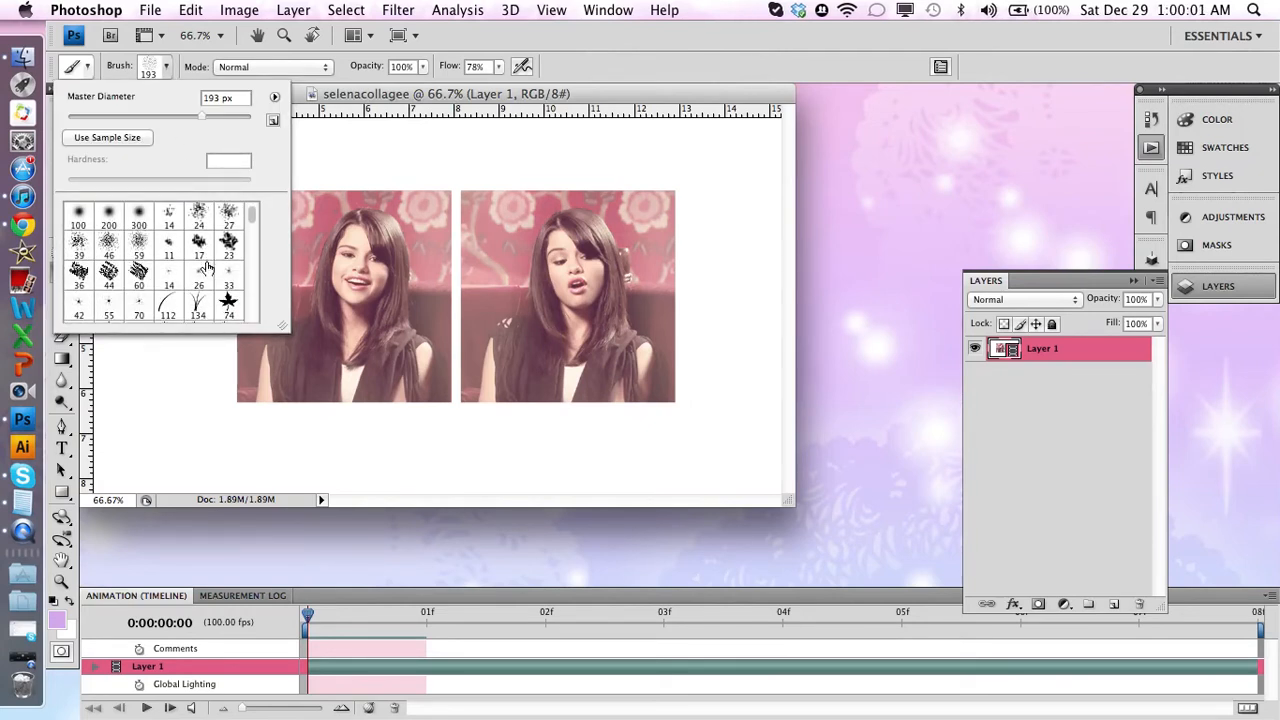
pyautogui.click(80, 248)
pyautogui.click(190, 117)
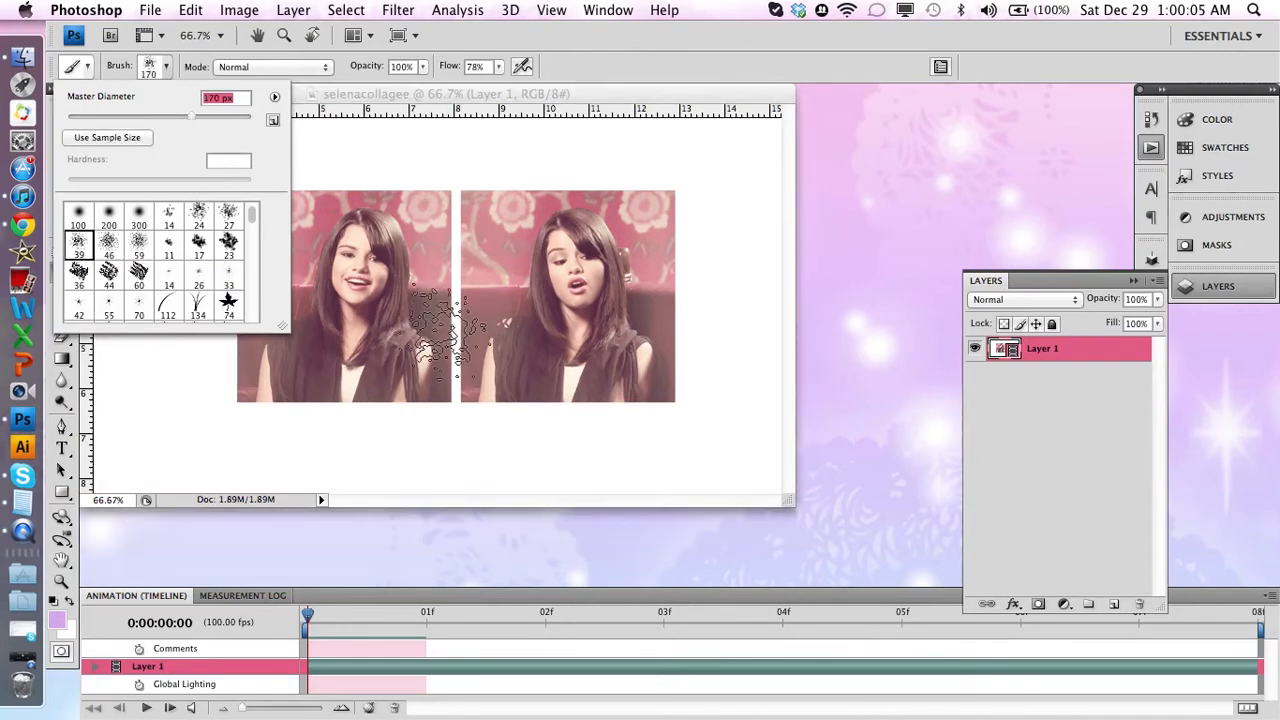
pyautogui.click(172, 77)
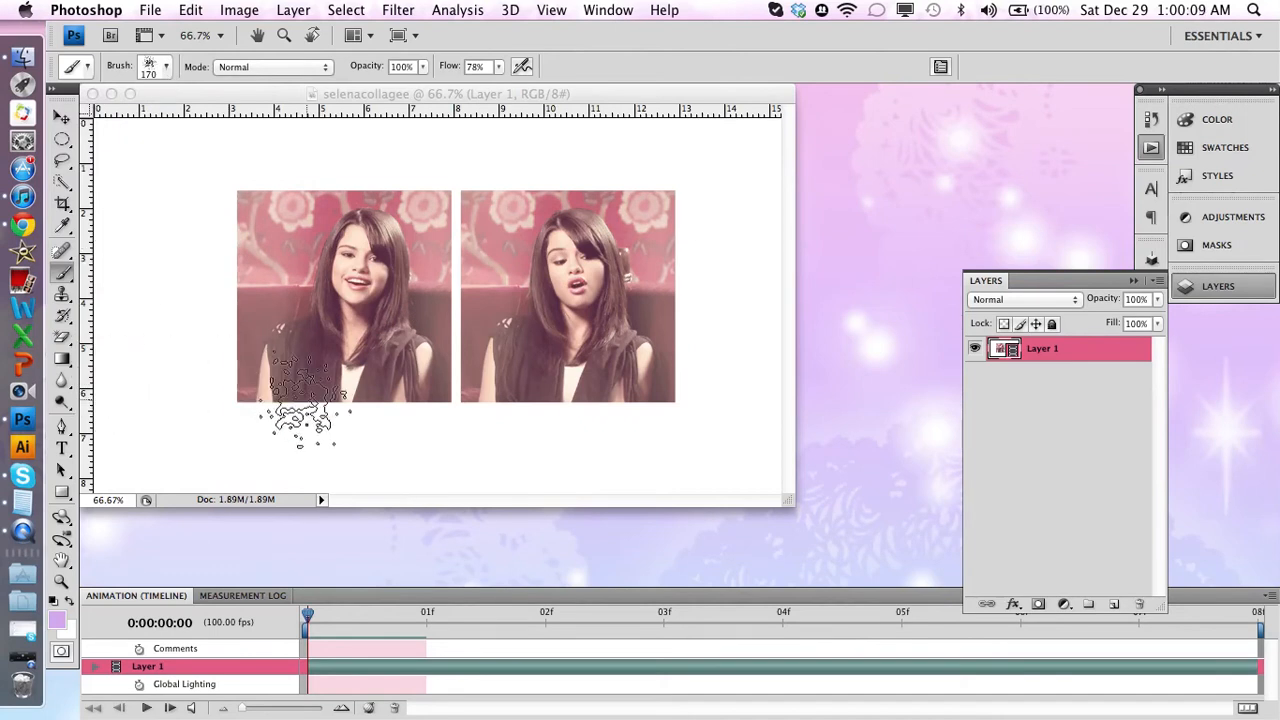
# - Try a full-opacity purple brush stroke across the lower part of both pictures on Layer 1, and undo it
pyautogui.moveTo(305, 400)
pyautogui.mouseDown()
pyautogui.moveTo(300, 429)
pyautogui.moveTo(600, 414)
pyautogui.moveTo(640, 400)
pyautogui.mouseUp()
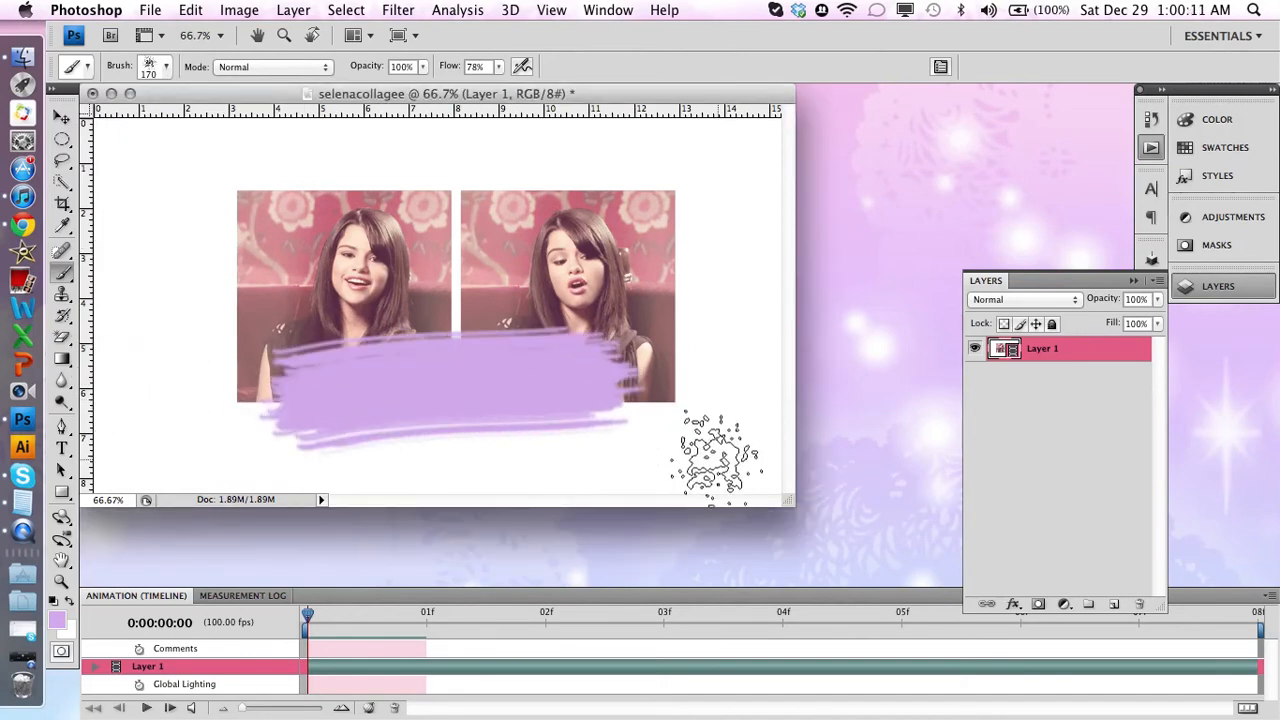
pyautogui.click(150, 9)
pyautogui.moveTo(199, 10)
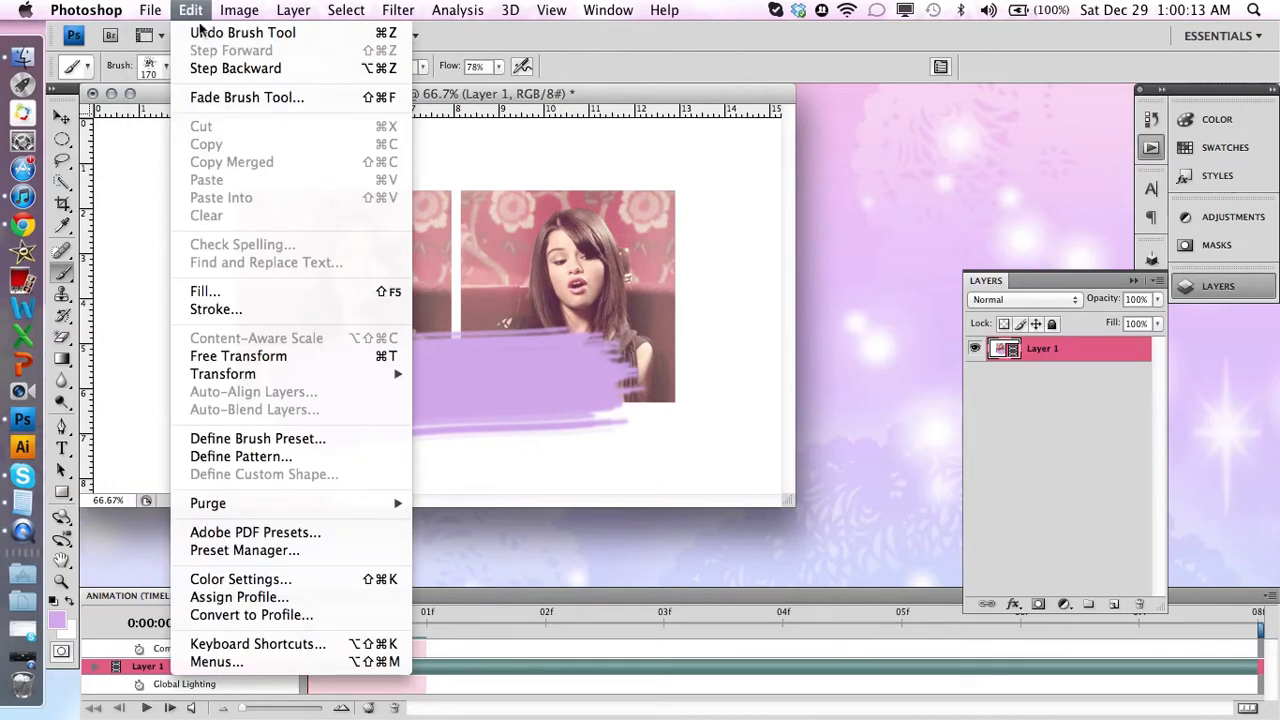
pyautogui.click(207, 38)
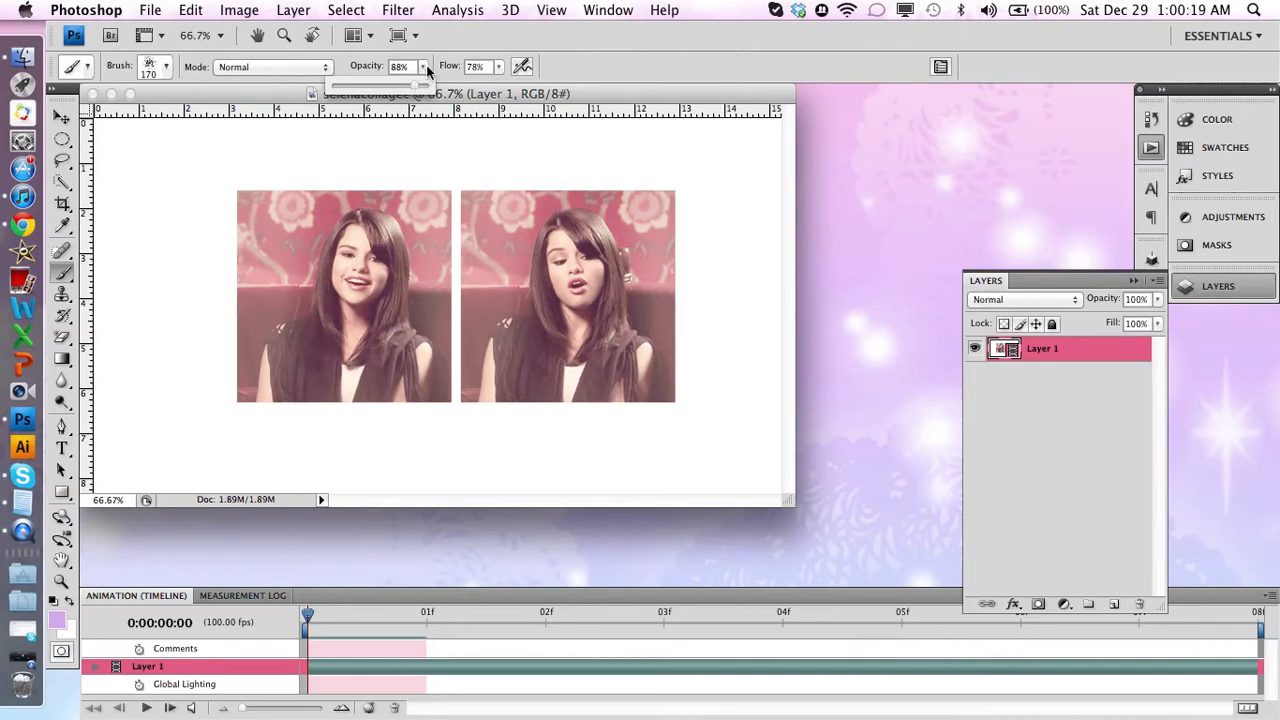
# - Lower the brush opacity to 88% and try a stroke across the lower part of both pictures, undoing the stroke
pyautogui.click(427, 70)
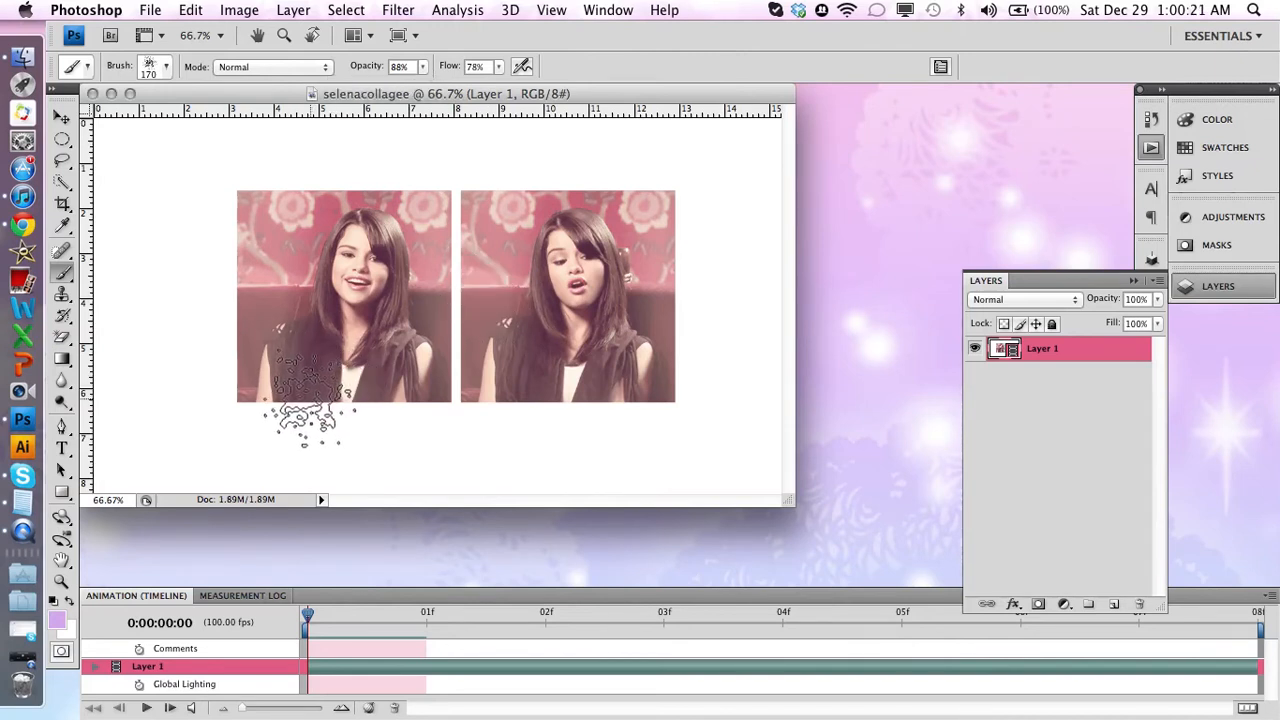
pyautogui.moveTo(300, 423)
pyautogui.mouseDown()
pyautogui.moveTo(600, 429)
pyautogui.moveTo(605, 398)
pyautogui.mouseUp()
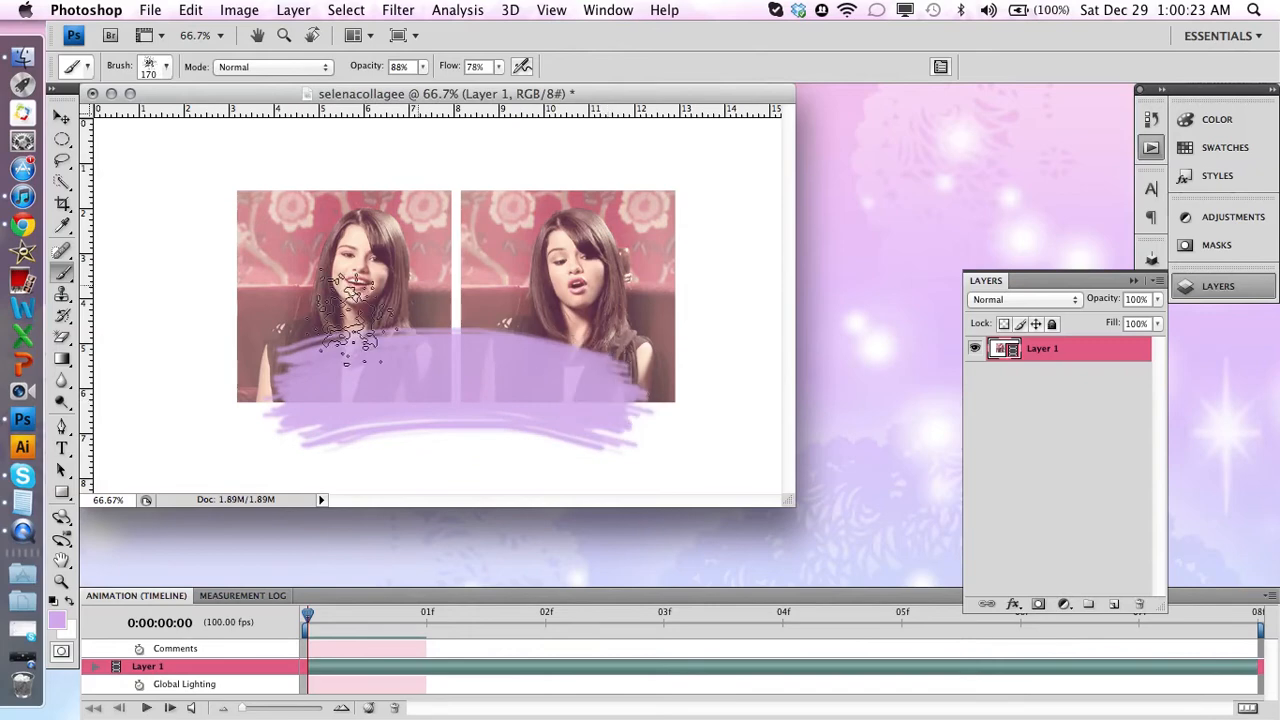
pyautogui.click(190, 10)
pyautogui.click(203, 33)
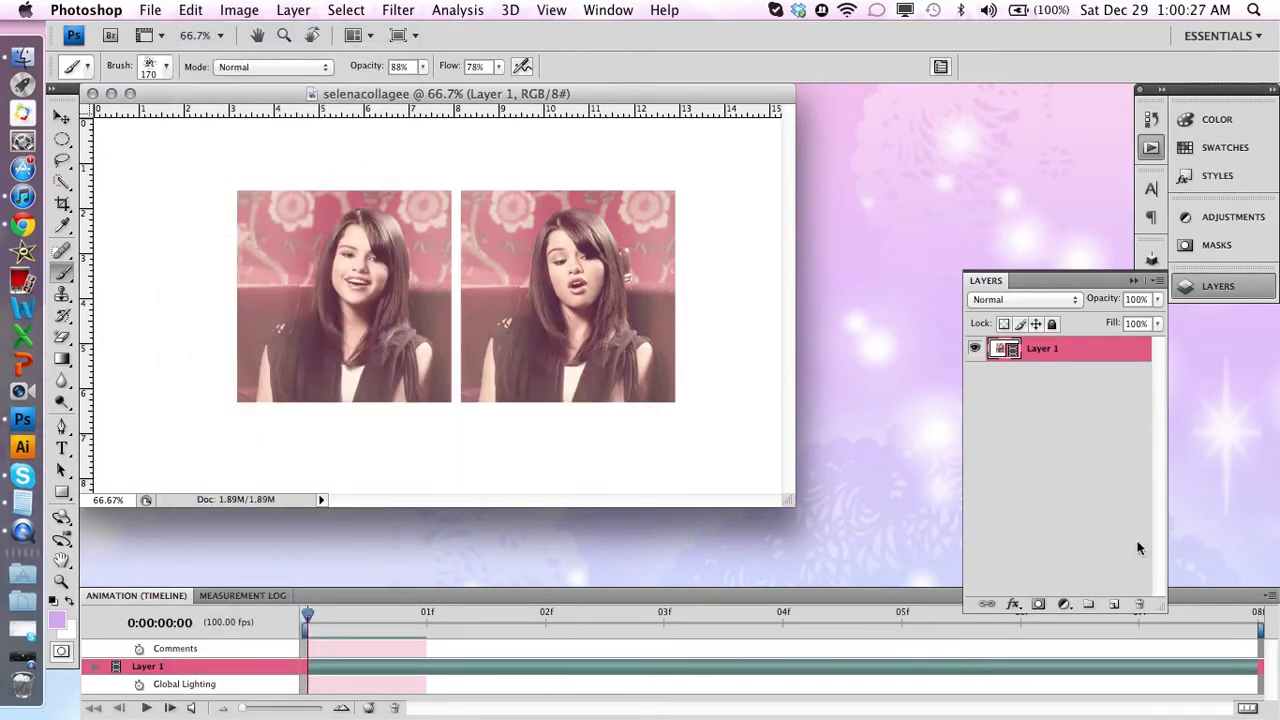
# - Add a new layer above Layer 1 and try a purple spatter stroke on it, undoing the stroke
pyautogui.click(1115, 605)
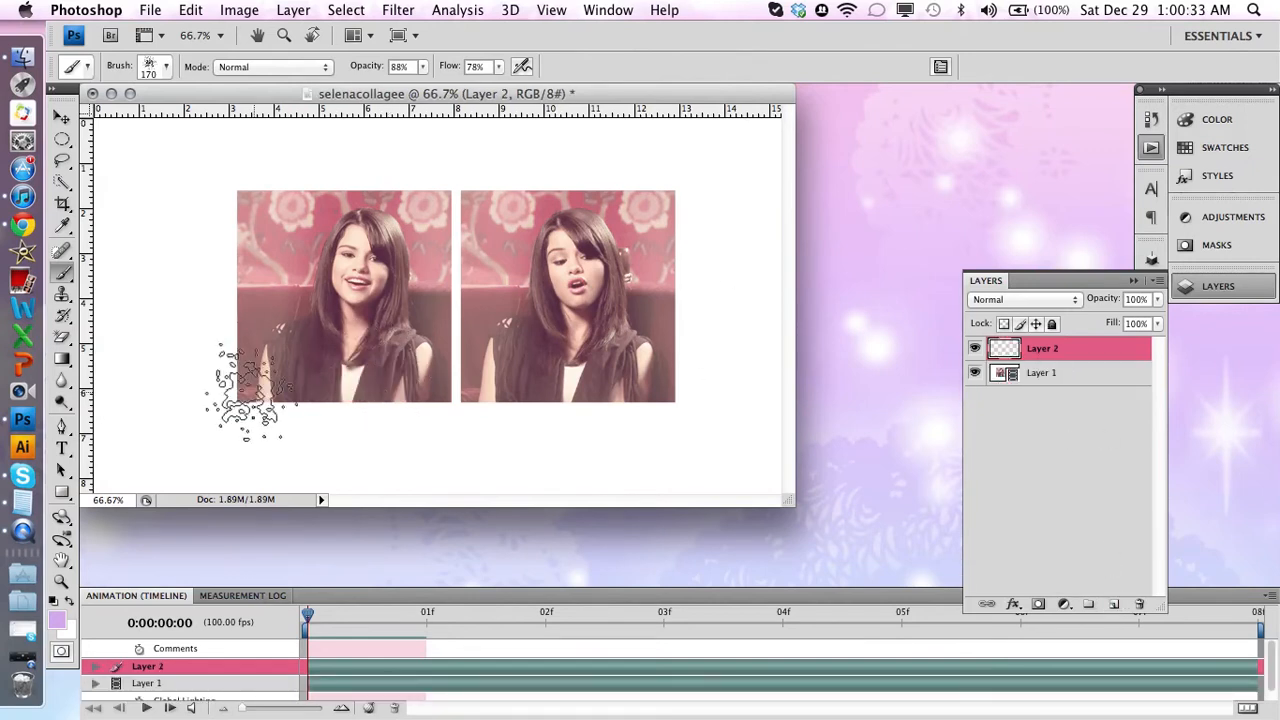
pyautogui.moveTo(308, 402); pyautogui.dragTo(562, 403)
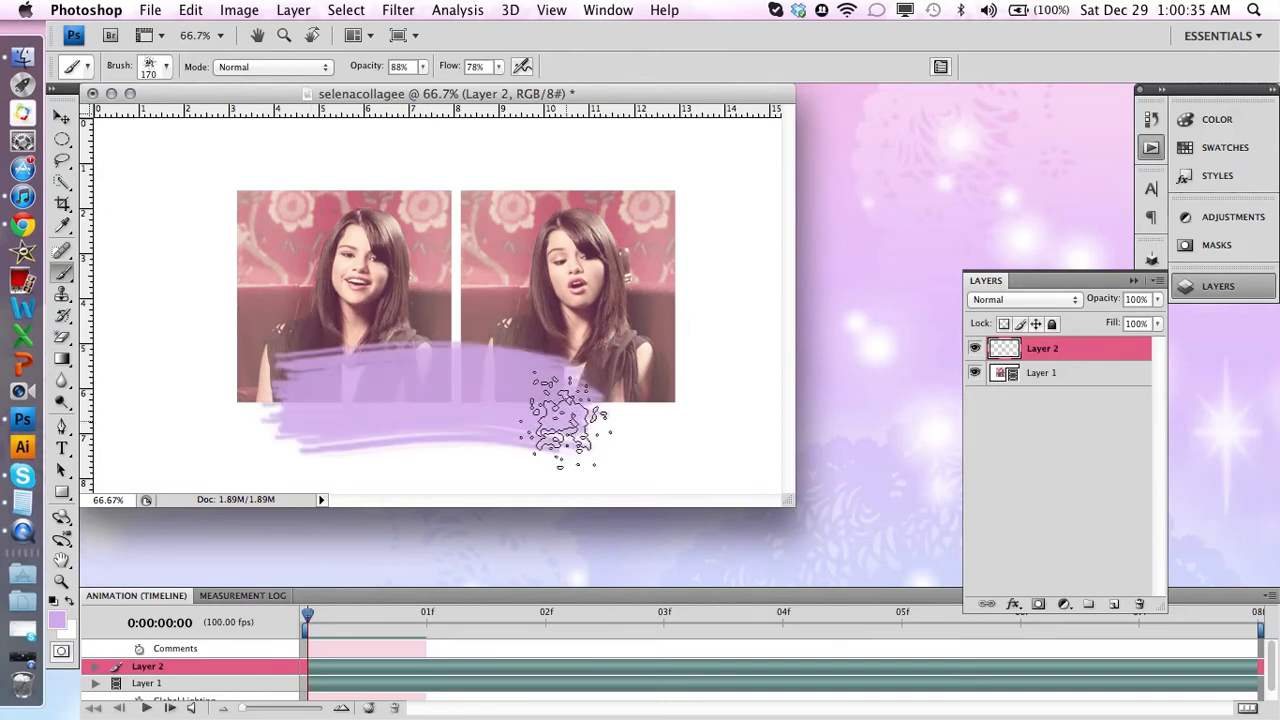
pyautogui.click(190, 10)
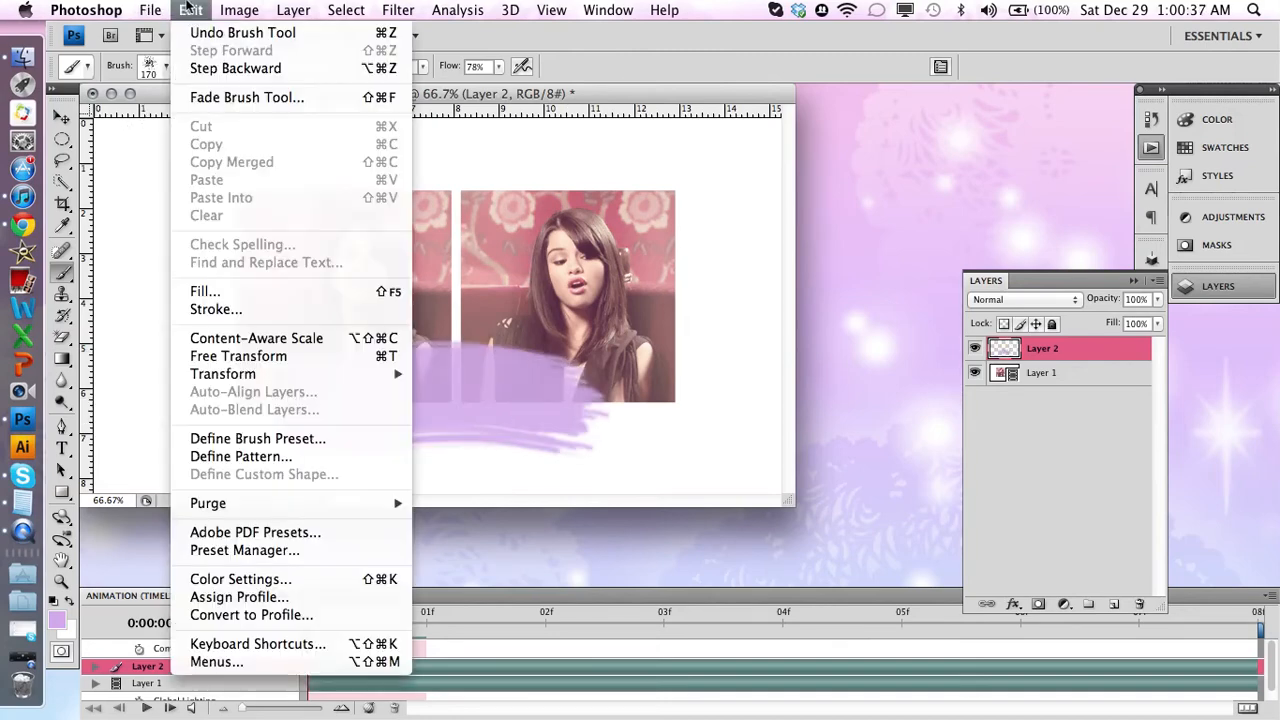
pyautogui.click(215, 21)
# - Switch the brush to the 23 px rough-edged tip and set its diameter to 133 px
pyautogui.click(165, 67)
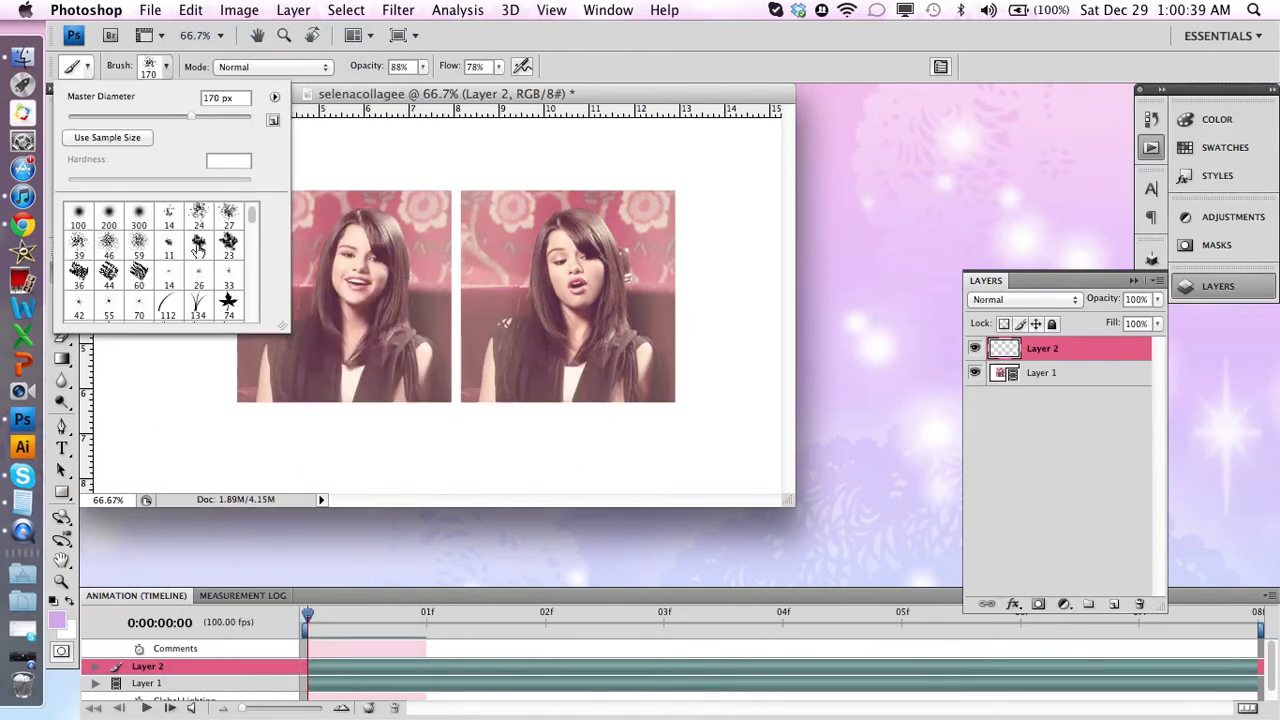
pyautogui.click(229, 245)
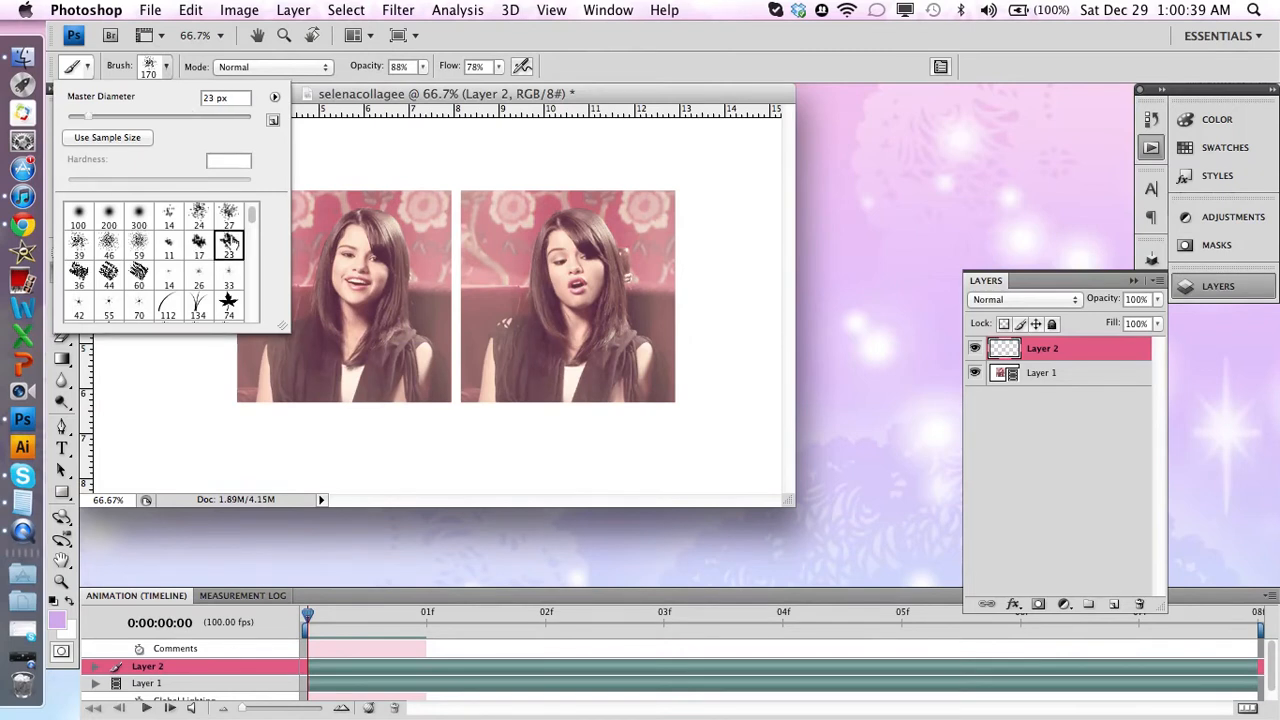
pyautogui.click(122, 117)
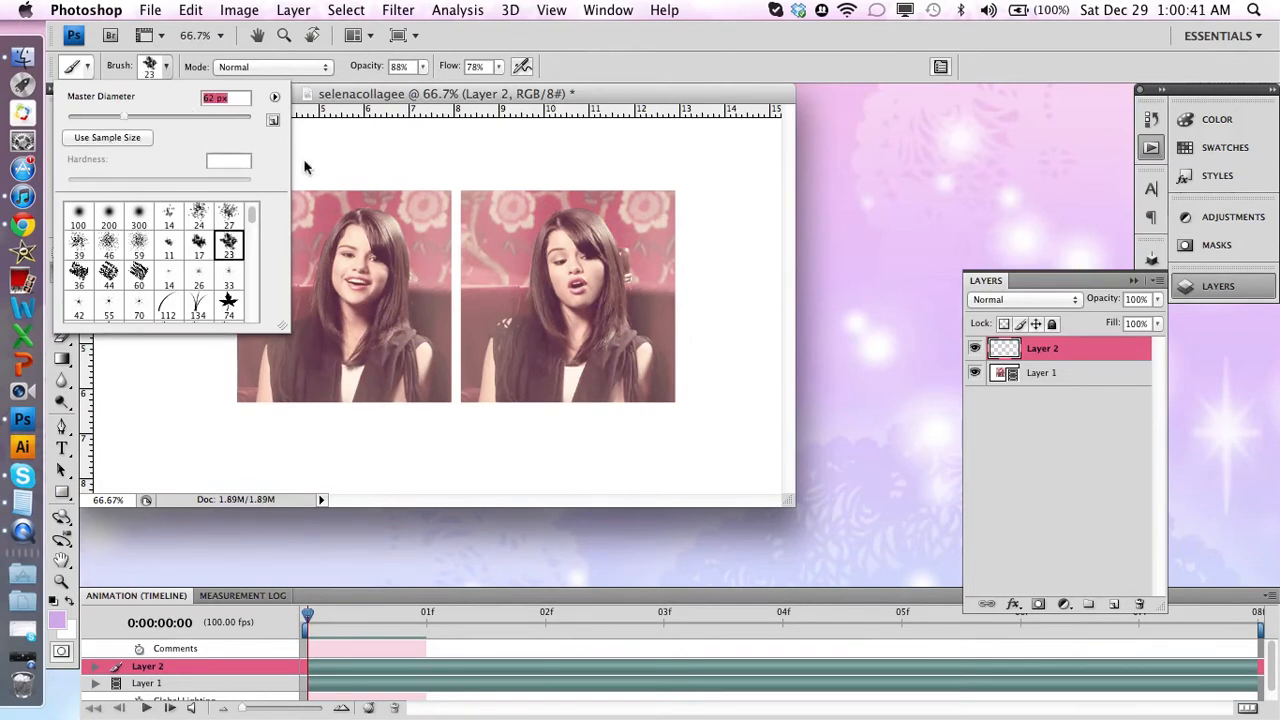
pyautogui.click(146, 117)
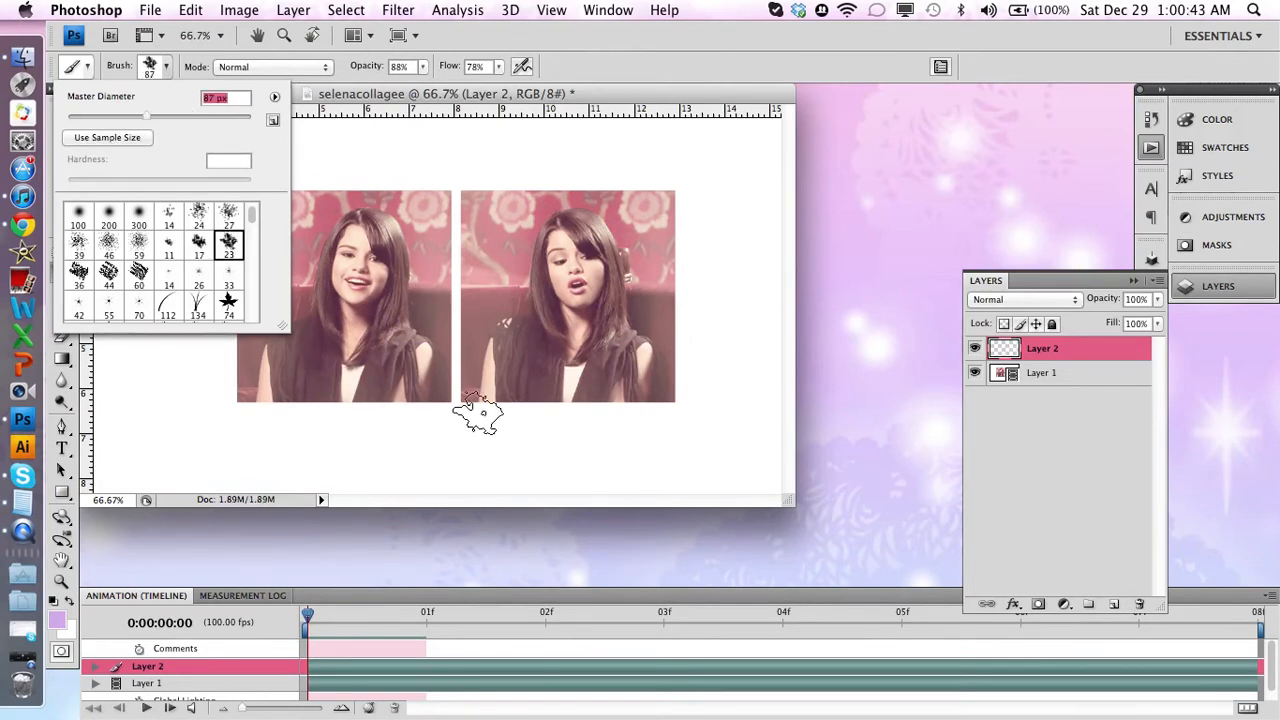
pyautogui.click(174, 117)
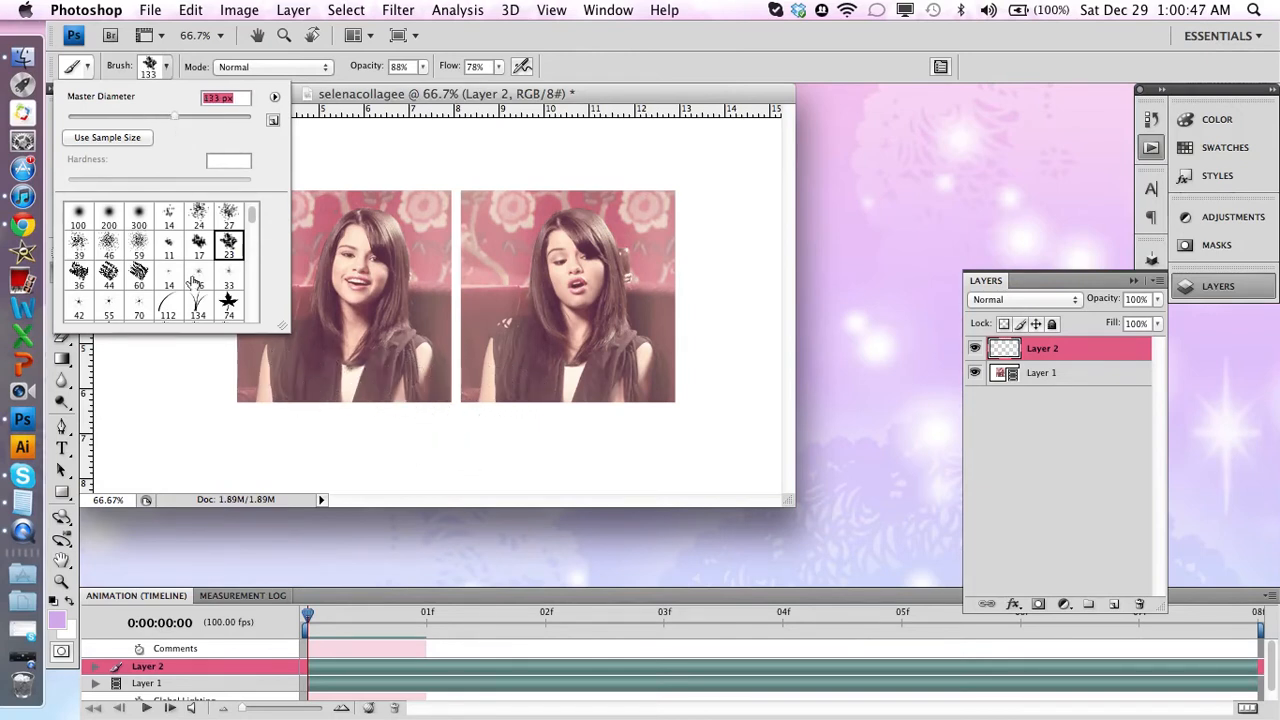
pyautogui.click(163, 65)
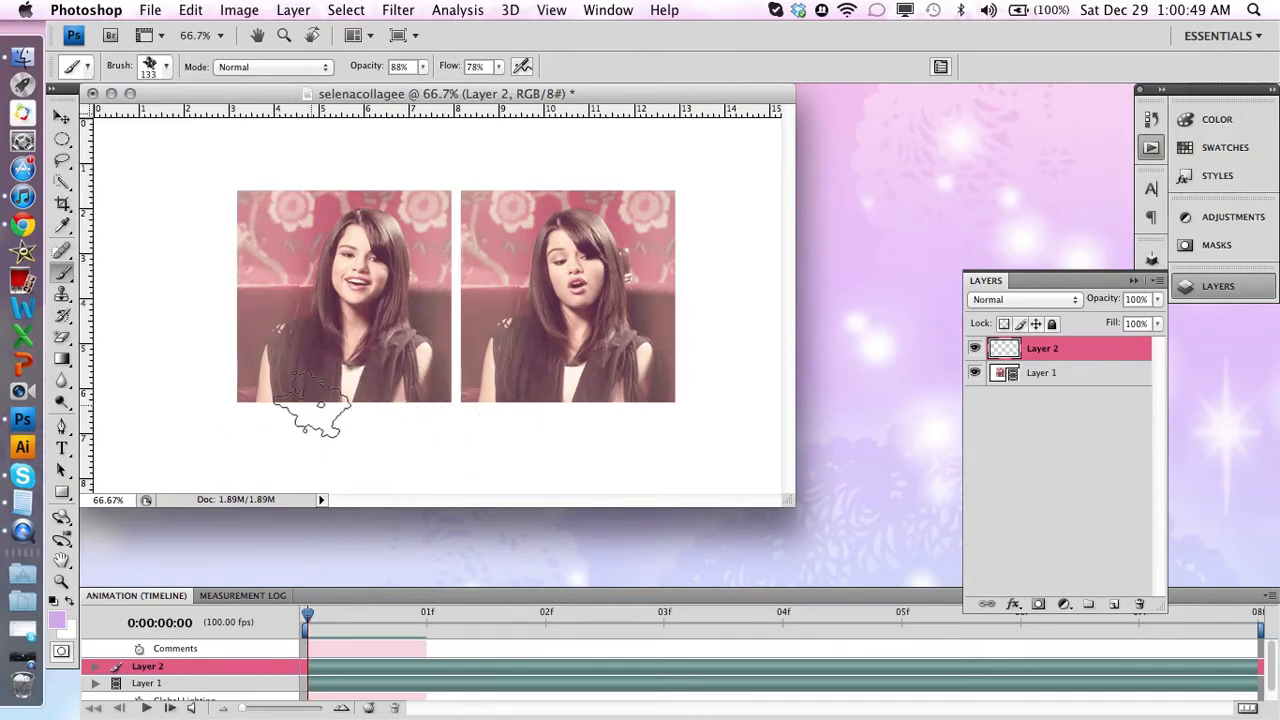
# - Try two versions of a purple band across the bottom of both pictures on Layer 2, undoing each
pyautogui.moveTo(300, 410)
pyautogui.mouseDown()
pyautogui.moveTo(320, 425)
pyautogui.moveTo(592, 425)
pyautogui.mouseUp()
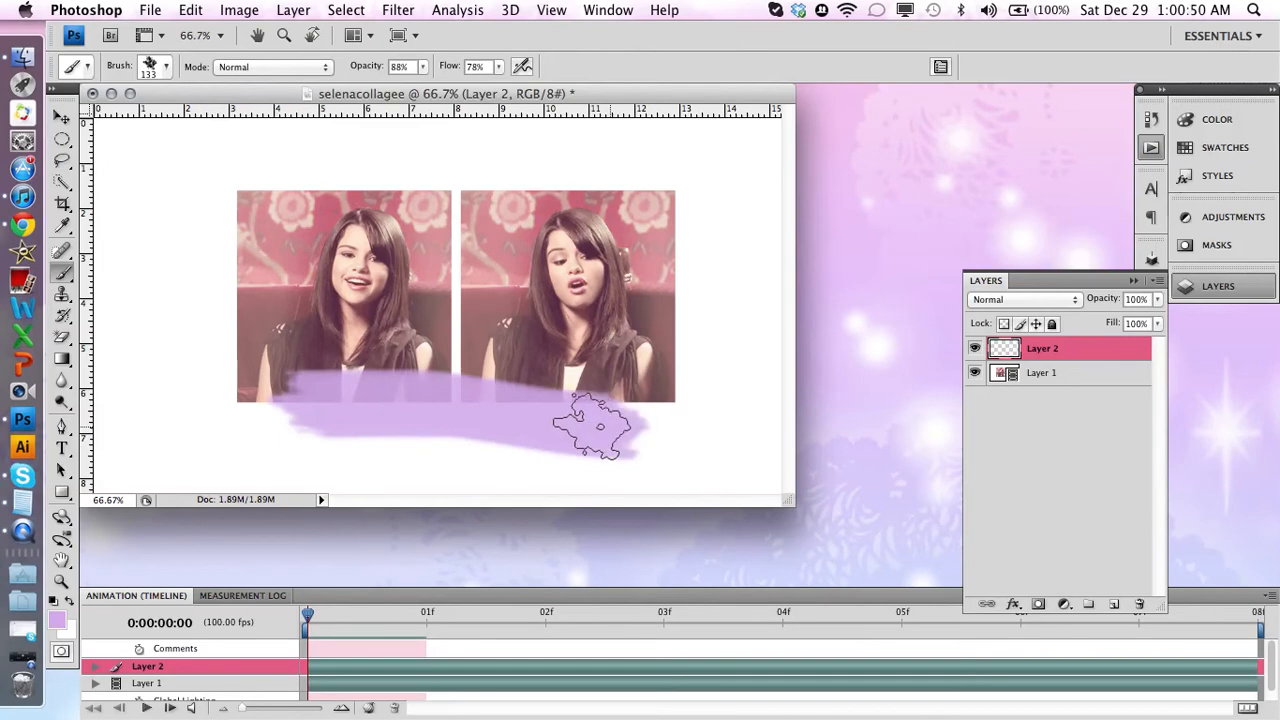
pyautogui.click(190, 10)
pyautogui.click(200, 34)
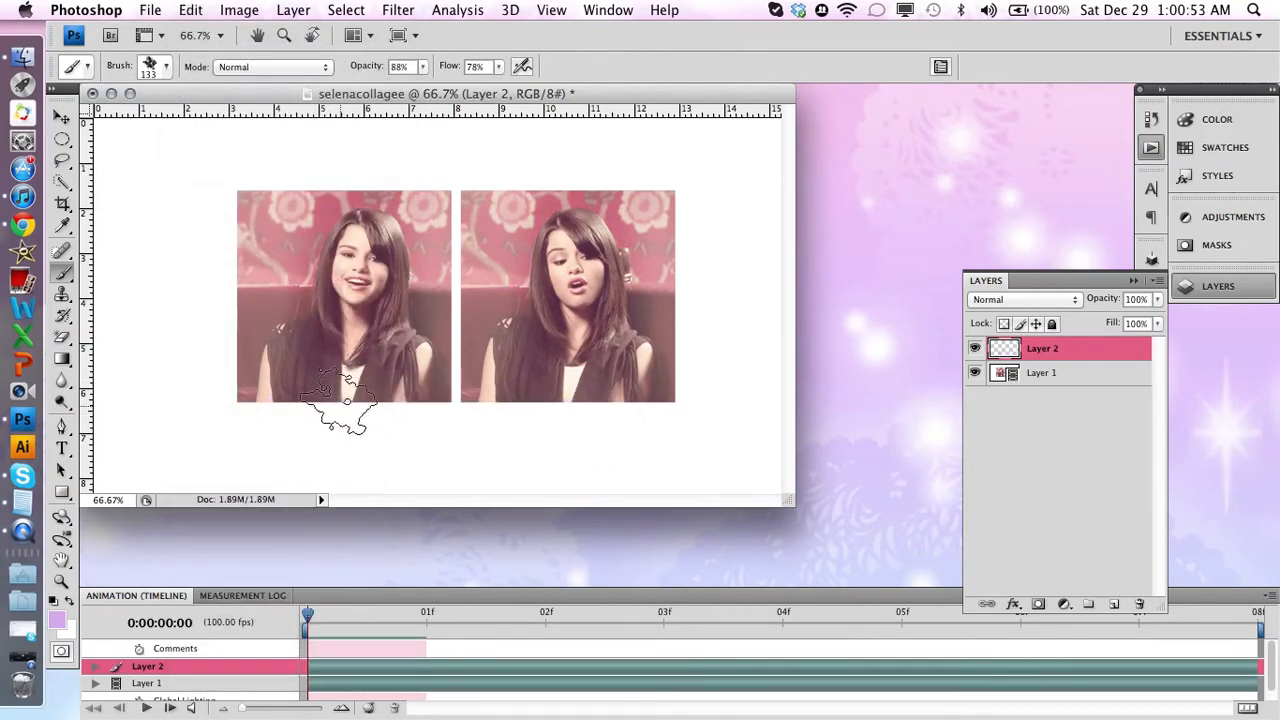
pyautogui.moveTo(322, 398)
pyautogui.mouseDown()
pyautogui.moveTo(602, 402)
pyautogui.moveTo(377, 413)
pyautogui.mouseUp()
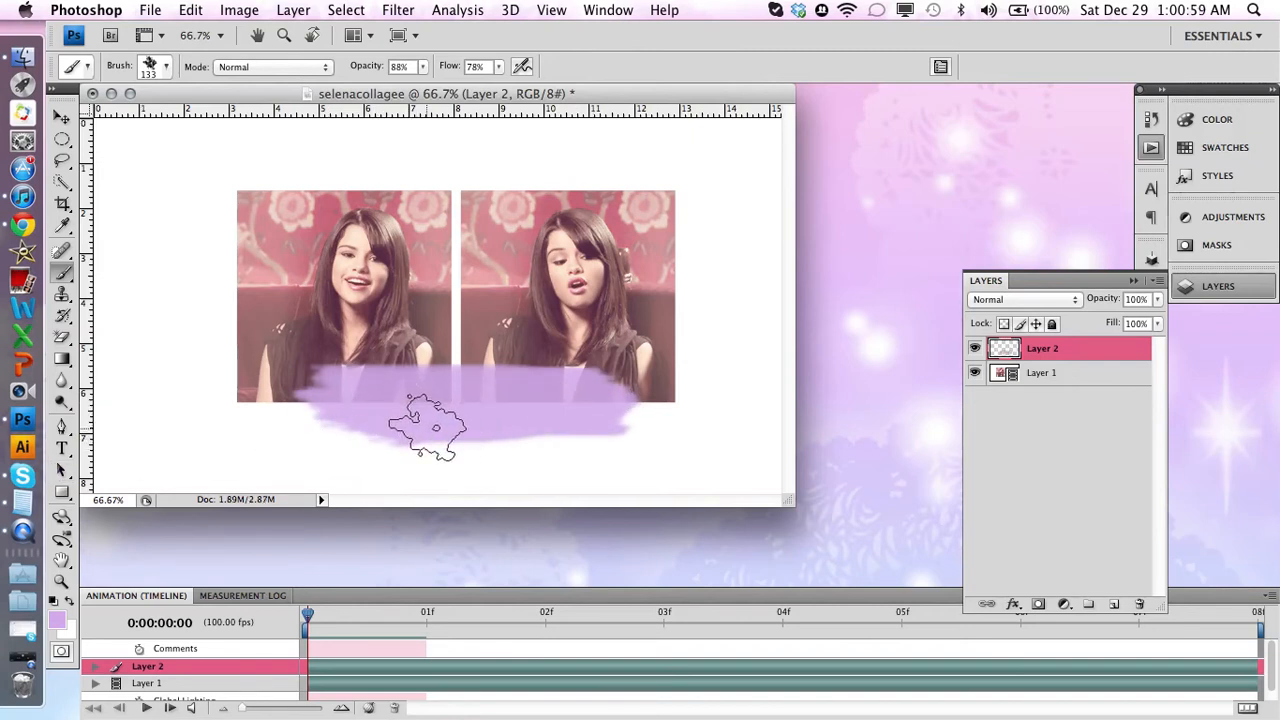
pyautogui.click(190, 9)
pyautogui.click(270, 34)
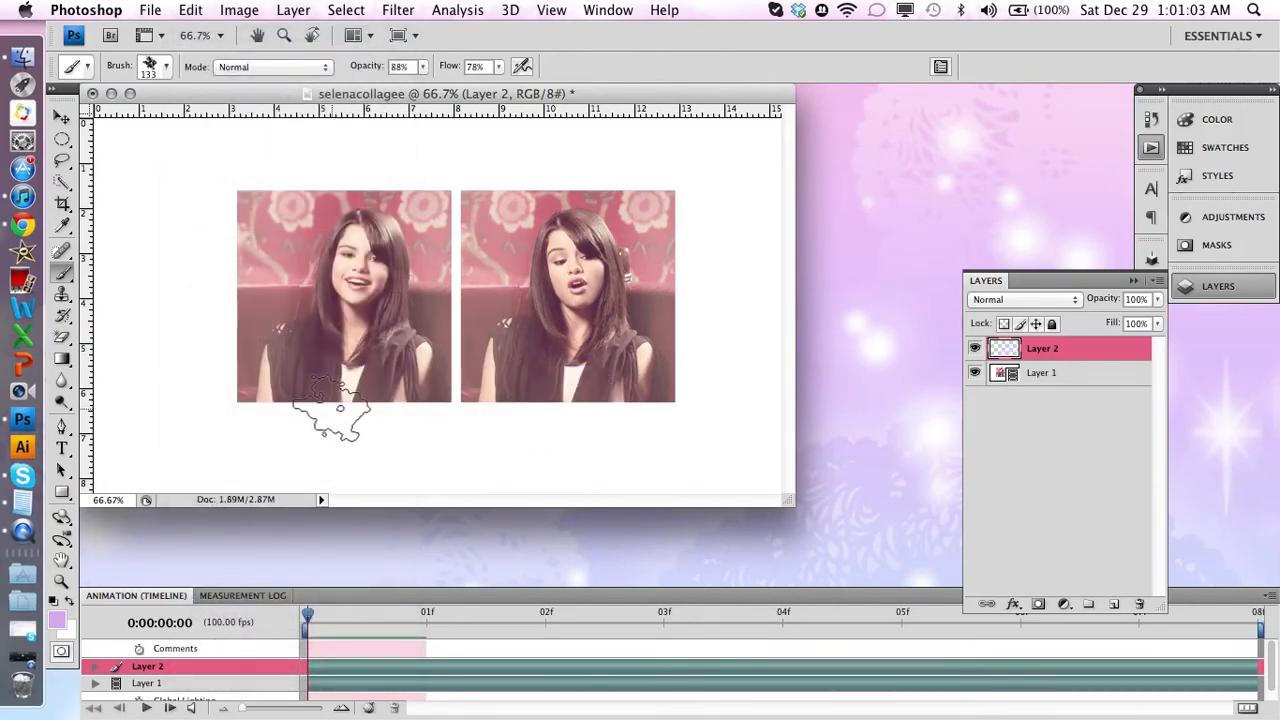
# - Paint a purple band across the lower edges of both pictures on Layer 2, redoing the stroke once, and switch to the Move tool
pyautogui.moveTo(330, 408)
pyautogui.mouseDown()
pyautogui.moveTo(612, 401)
pyautogui.moveTo(425, 408)
pyautogui.mouseUp()
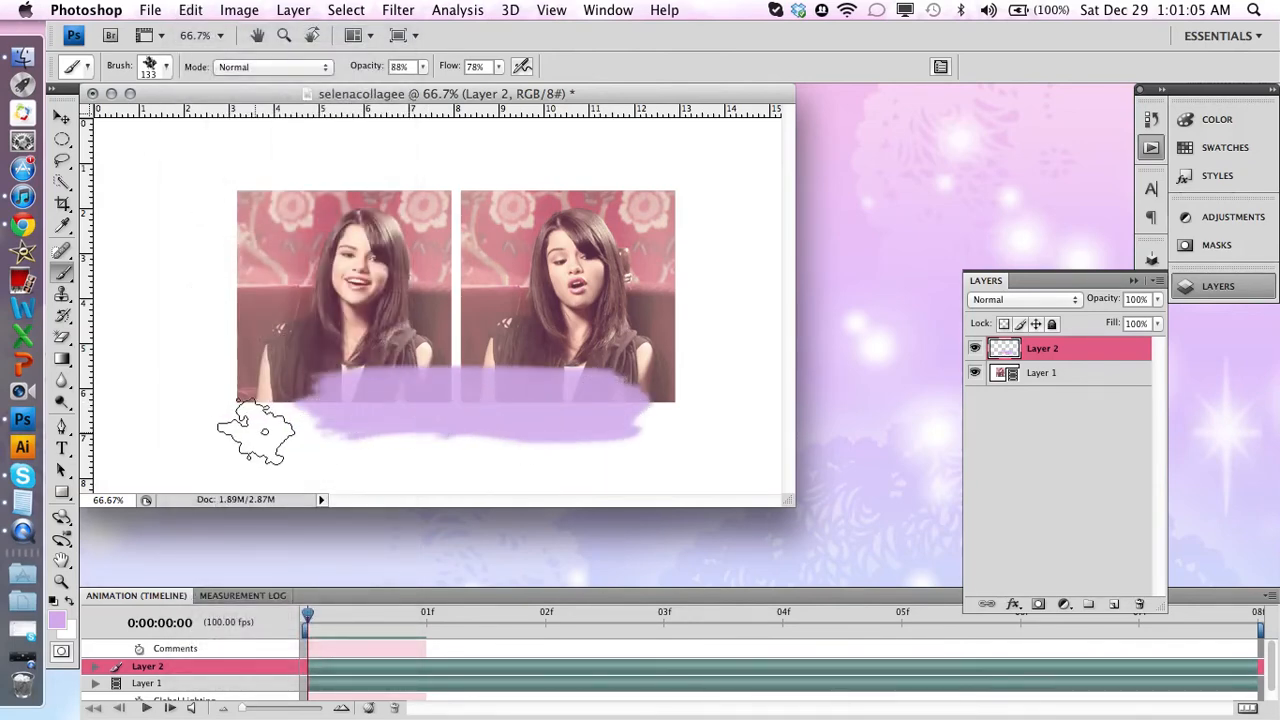
pyautogui.click(190, 9)
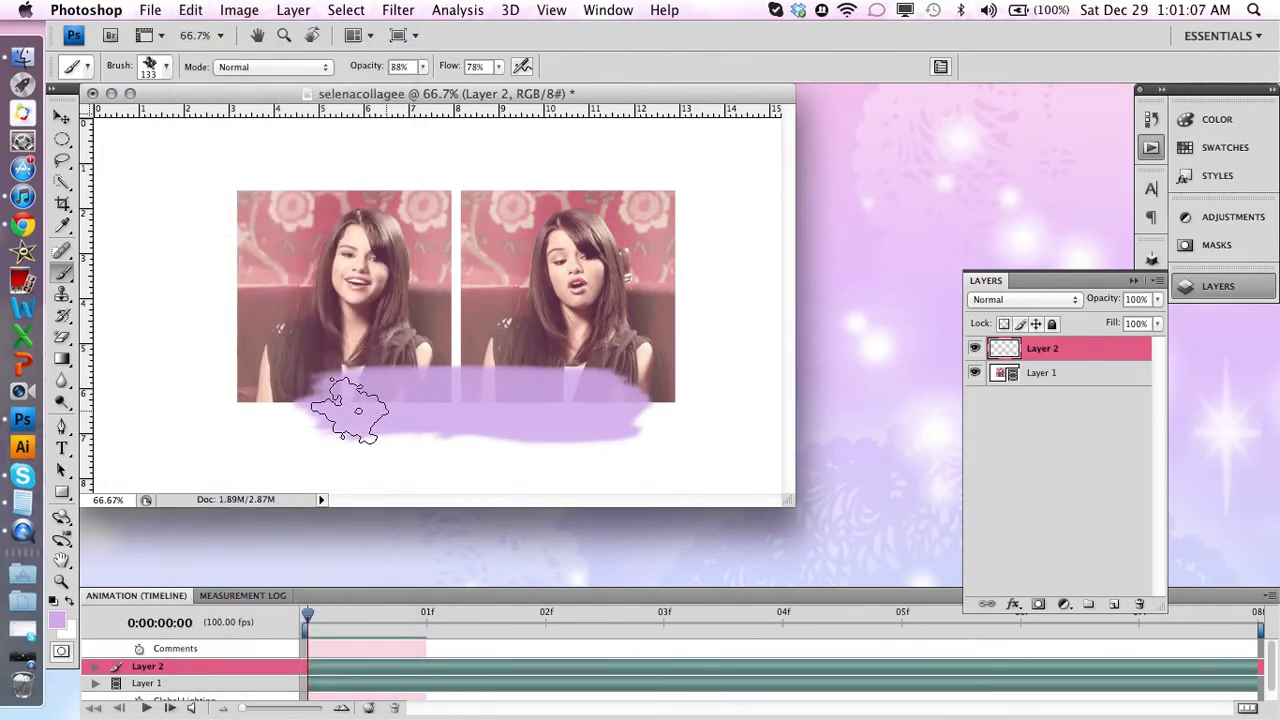
pyautogui.moveTo(344, 406)
pyautogui.mouseDown()
pyautogui.moveTo(545, 397)
pyautogui.moveTo(402, 400)
pyautogui.moveTo(602, 414)
pyautogui.moveTo(368, 419)
pyautogui.mouseUp()
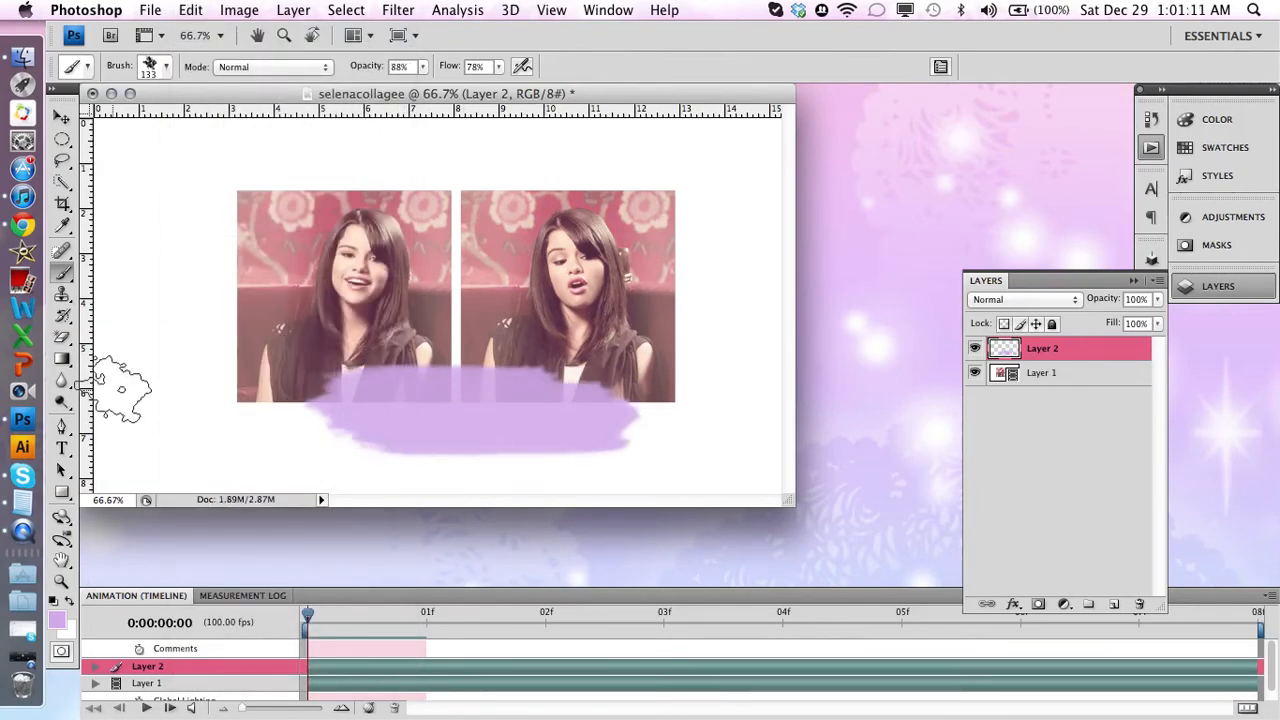
pyautogui.click(63, 119)
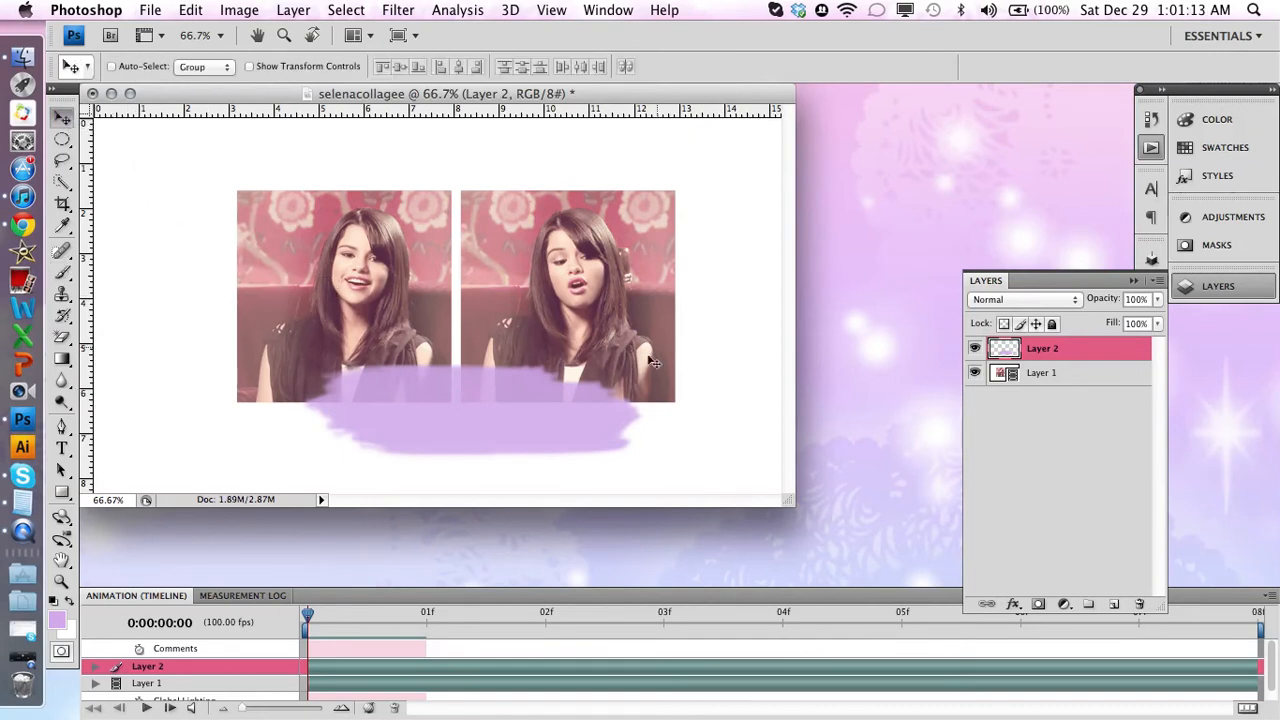
# - Give Layer 2 a Bevel and Emboss effect with depth 391%, size 6 px, soften 4 px, highlight opacity 100% and shadow opacity 93%
pyautogui.doubleClick(1080, 357)
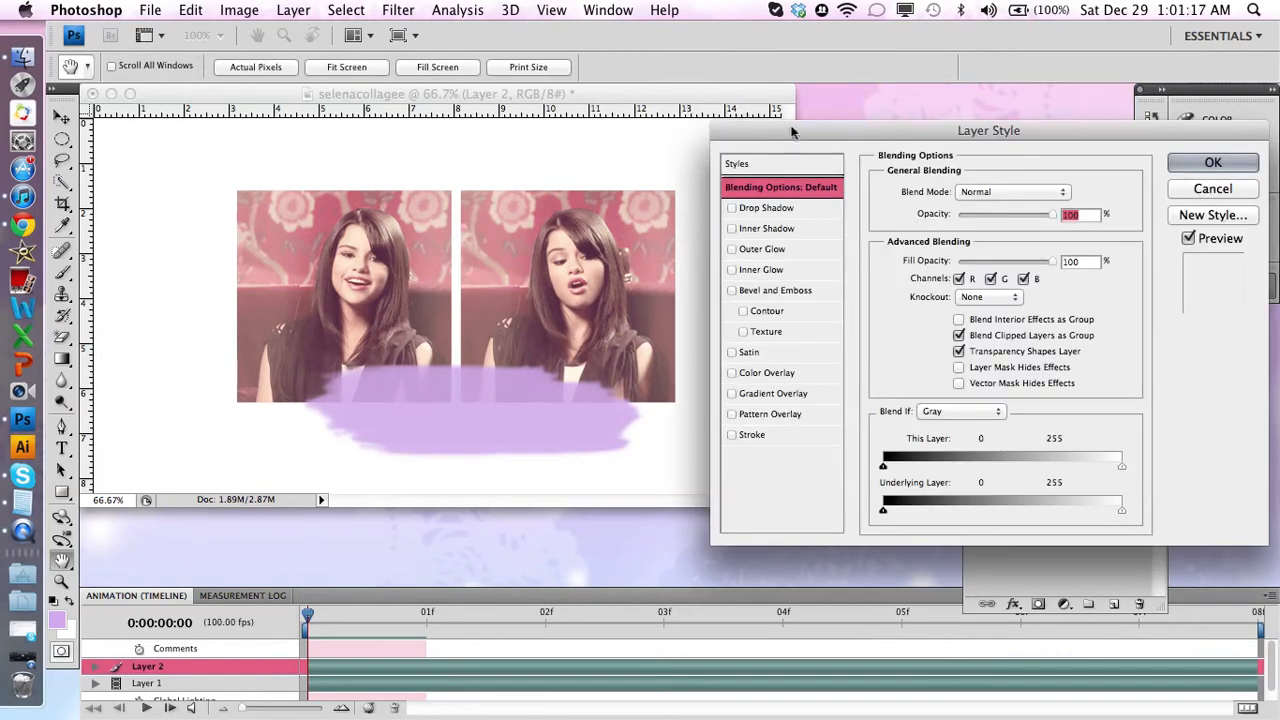
pyautogui.click(775, 290)
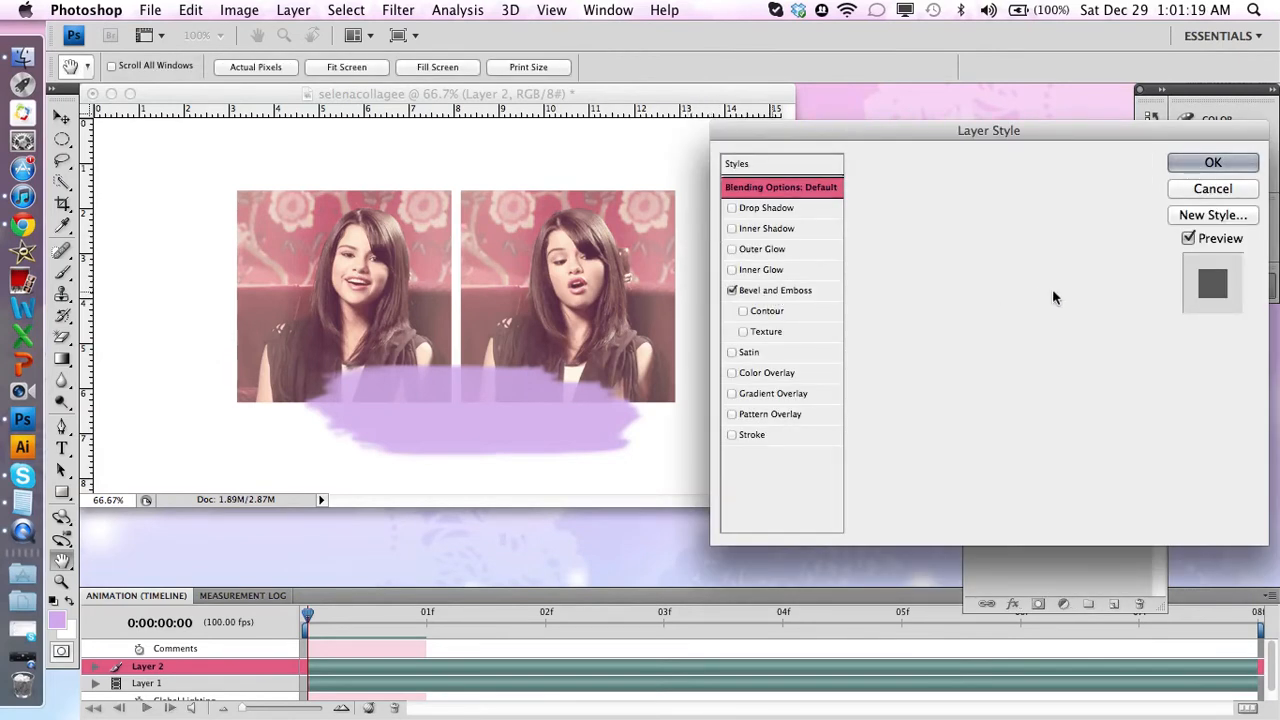
pyautogui.moveTo(957, 240); pyautogui.dragTo(987, 233)
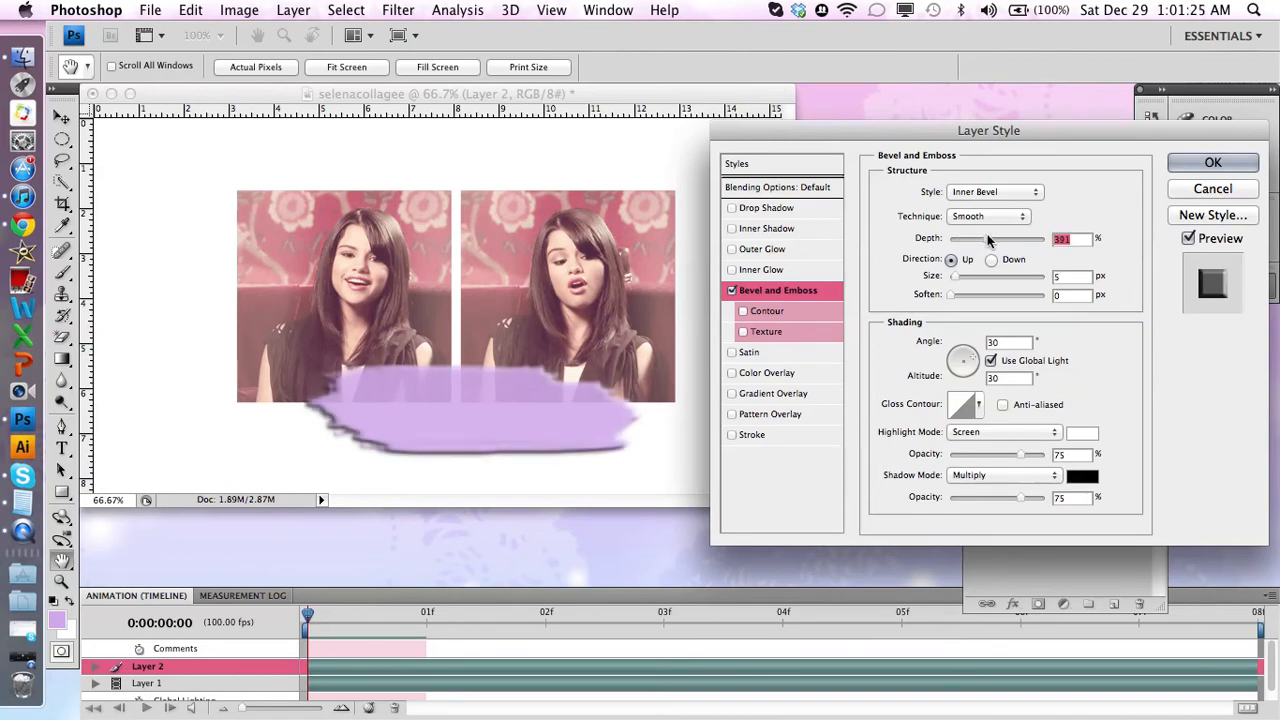
pyautogui.moveTo(955, 276); pyautogui.dragTo(977, 295)
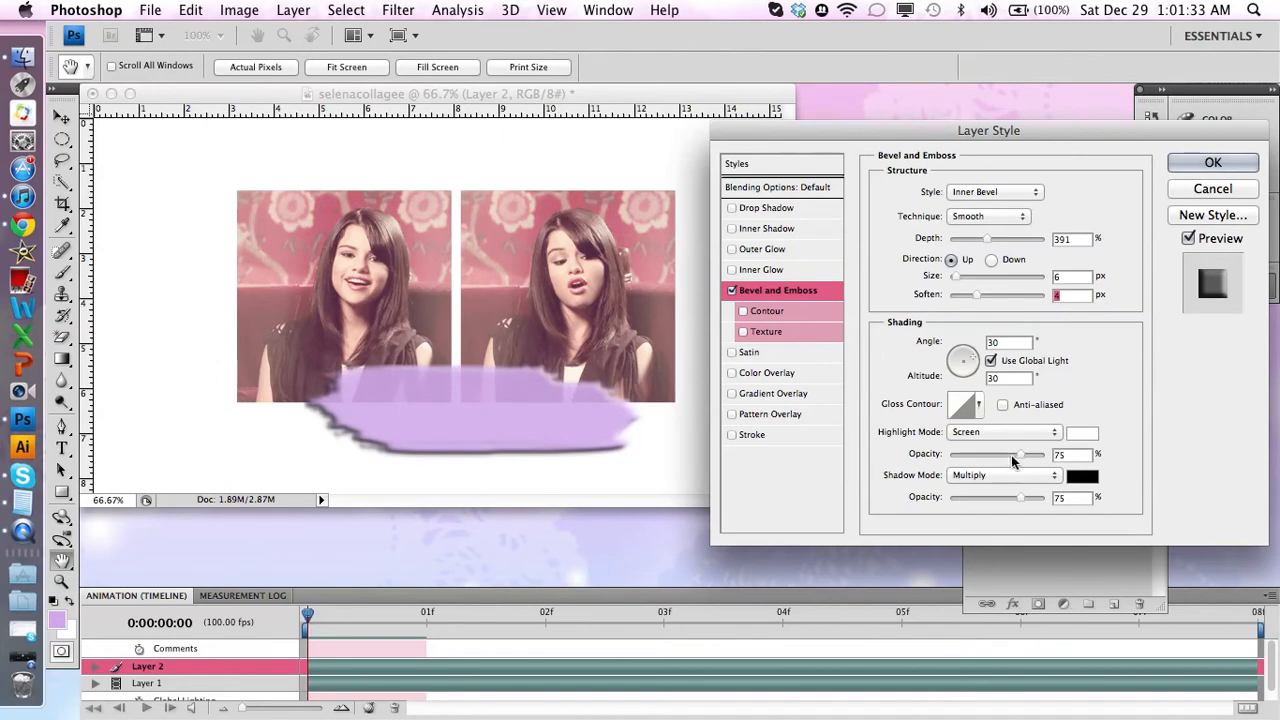
pyautogui.moveTo(1018, 458); pyautogui.dragTo(1050, 455)
pyautogui.moveTo(1025, 497)
pyautogui.mouseDown()
pyautogui.moveTo(1061, 500)
pyautogui.moveTo(1036, 496)
pyautogui.mouseUp()
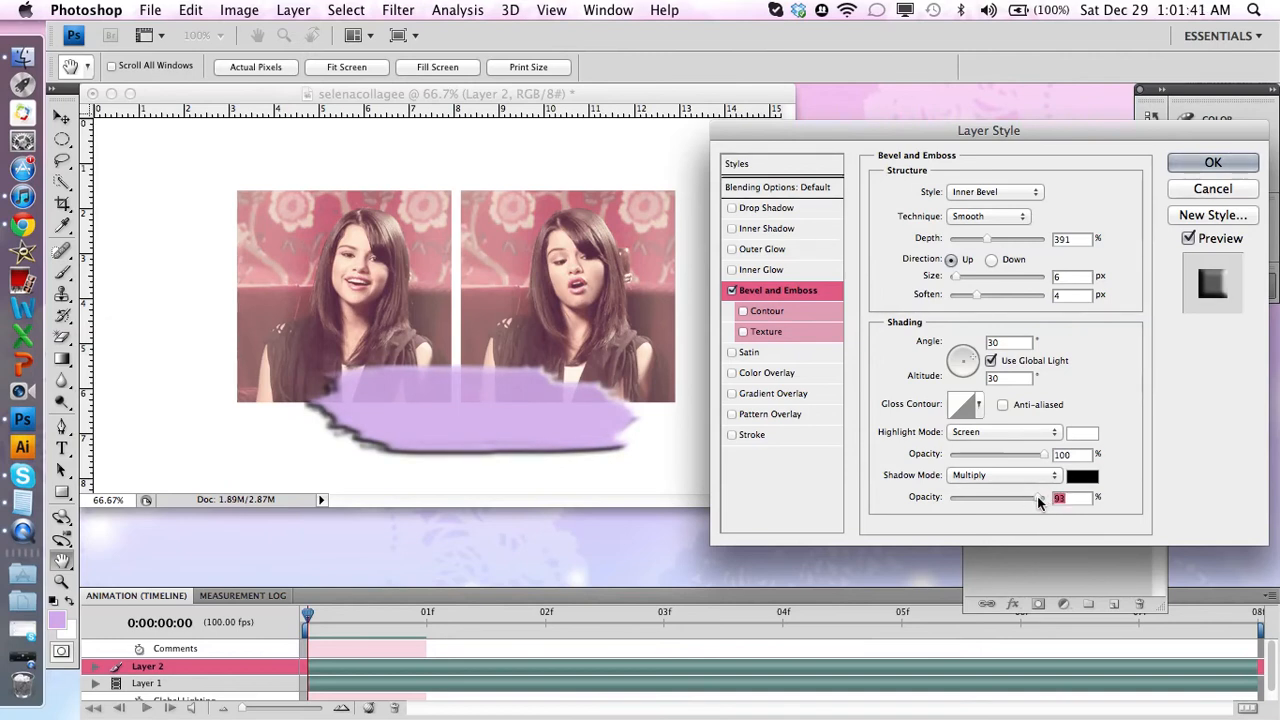
pyautogui.click(766, 209)
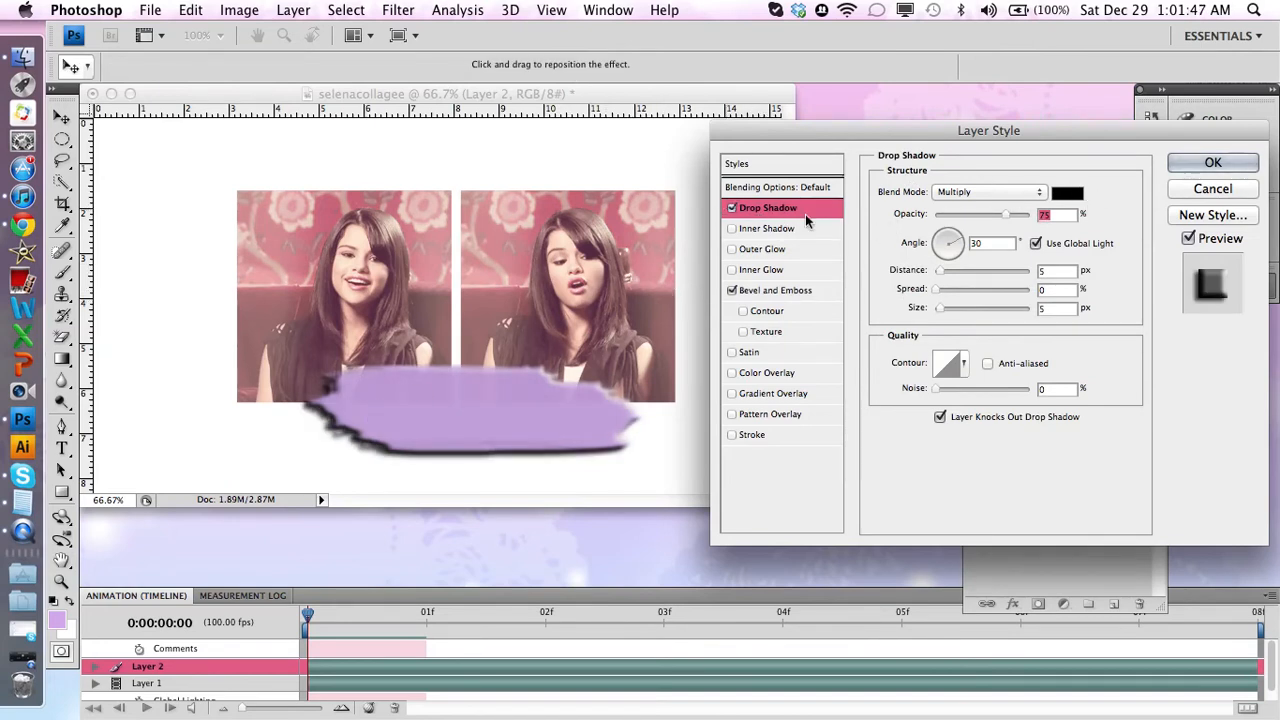
pyautogui.click(732, 208)
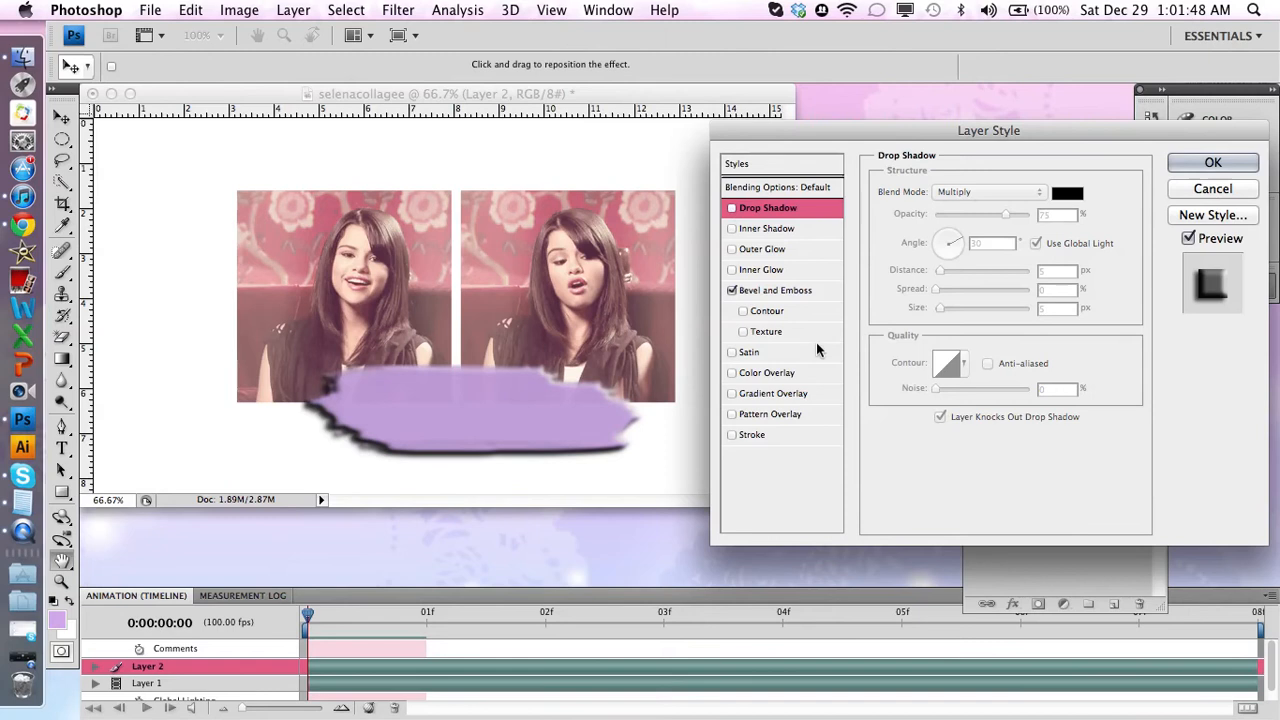
# - Add a Gradient Overlay to Layer 2 and set the gradient's starting color stop to peach #f7c49e
pyautogui.click(770, 393)
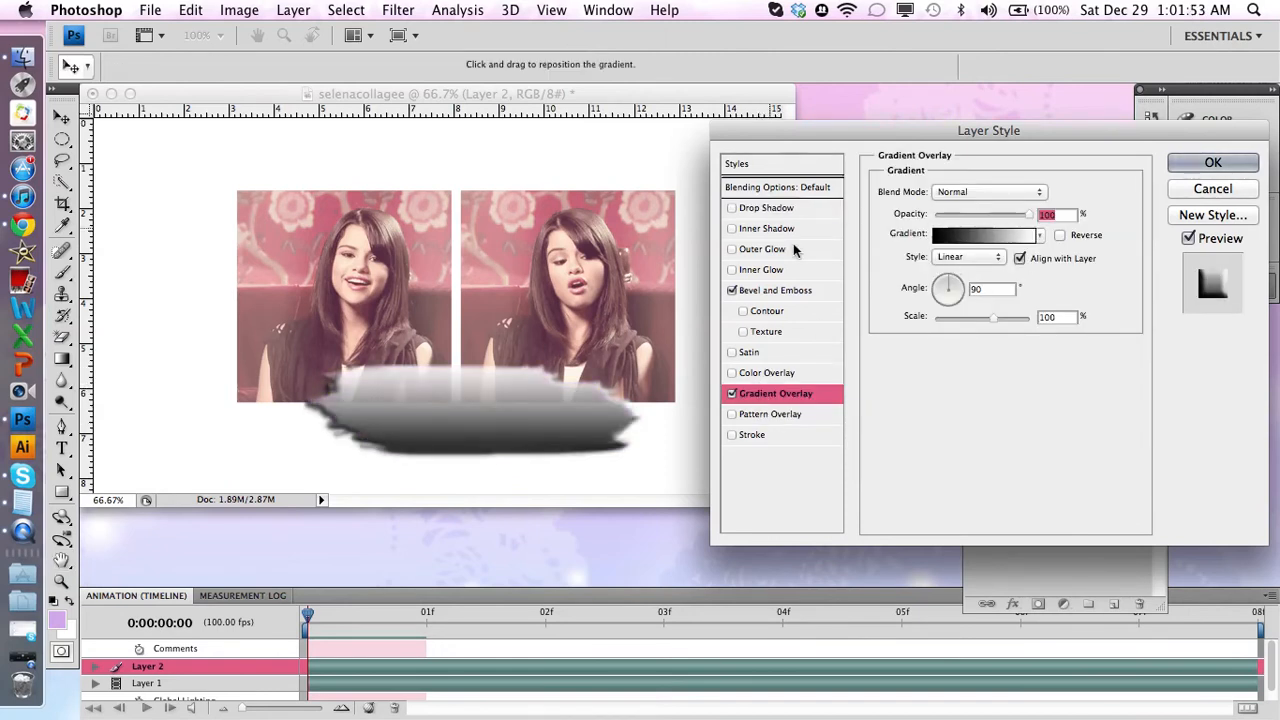
pyautogui.click(1007, 236)
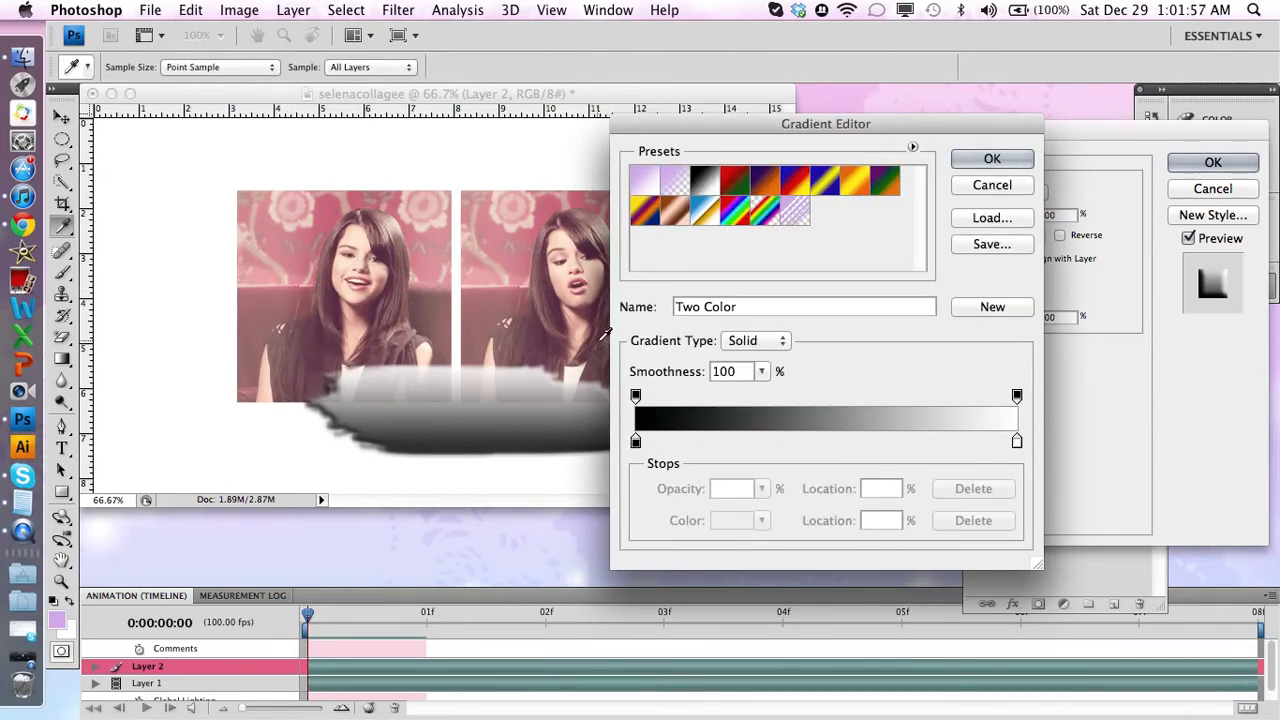
pyautogui.click(636, 443)
pyautogui.click(726, 520)
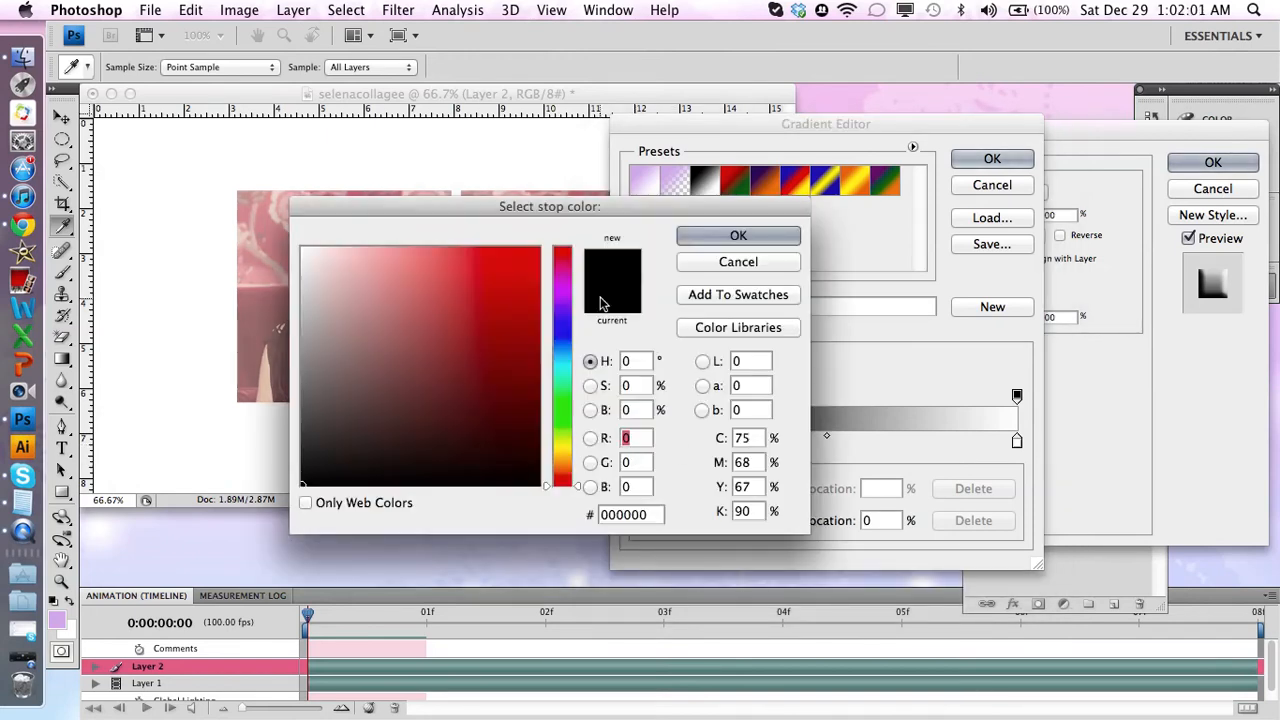
pyautogui.click(565, 470)
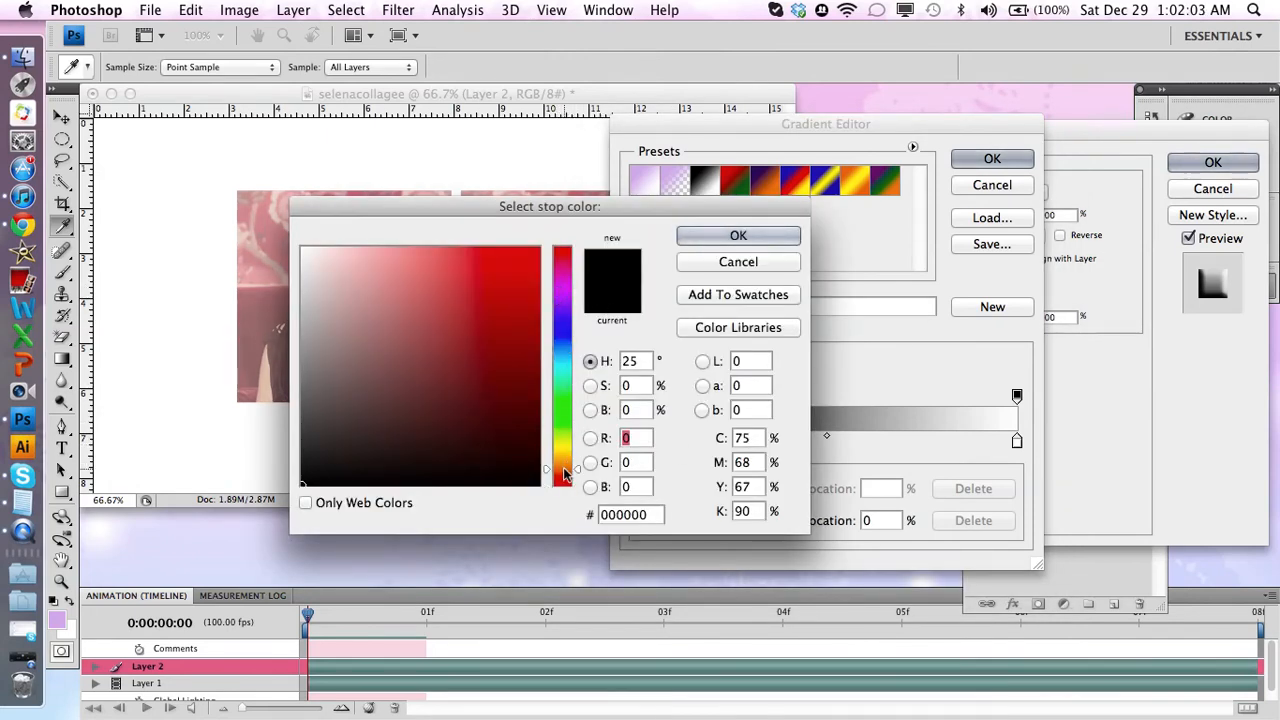
pyautogui.click(387, 255)
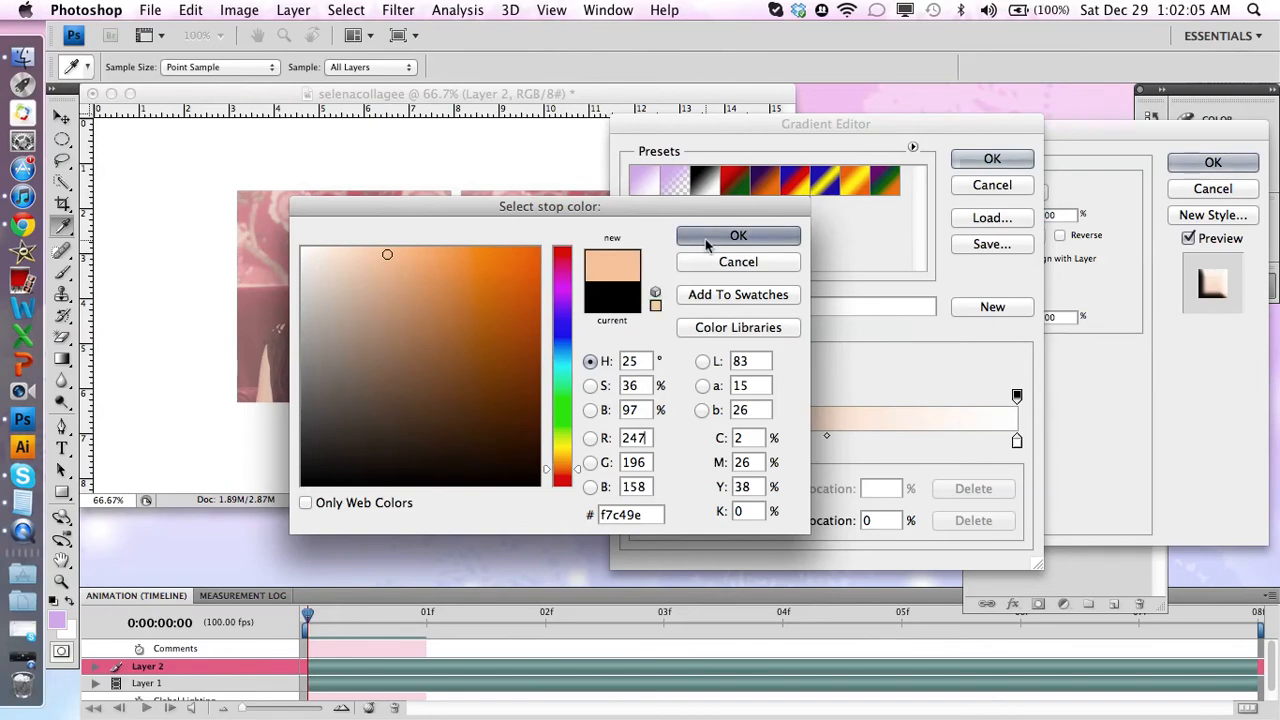
pyautogui.click(705, 238)
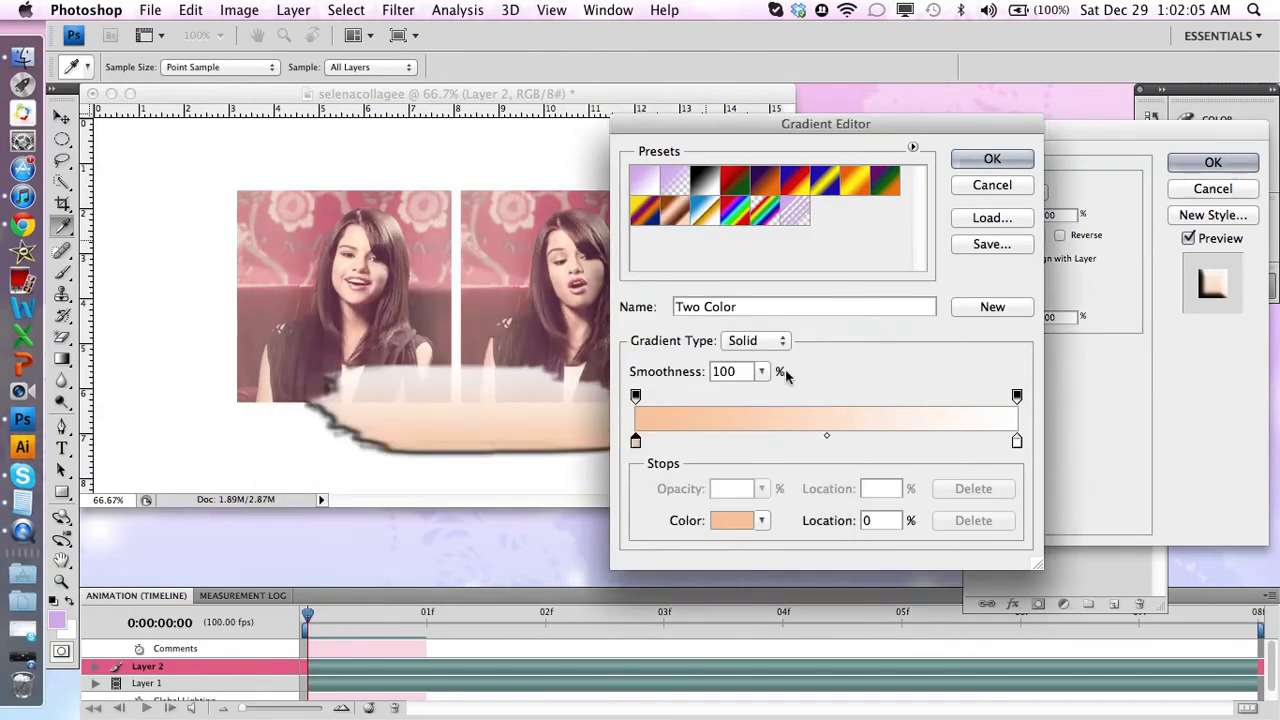
# - Set the gradient's end color stop to a light pink with hue 344° and apply the layer style
pyautogui.click(1017, 443)
pyautogui.click(727, 521)
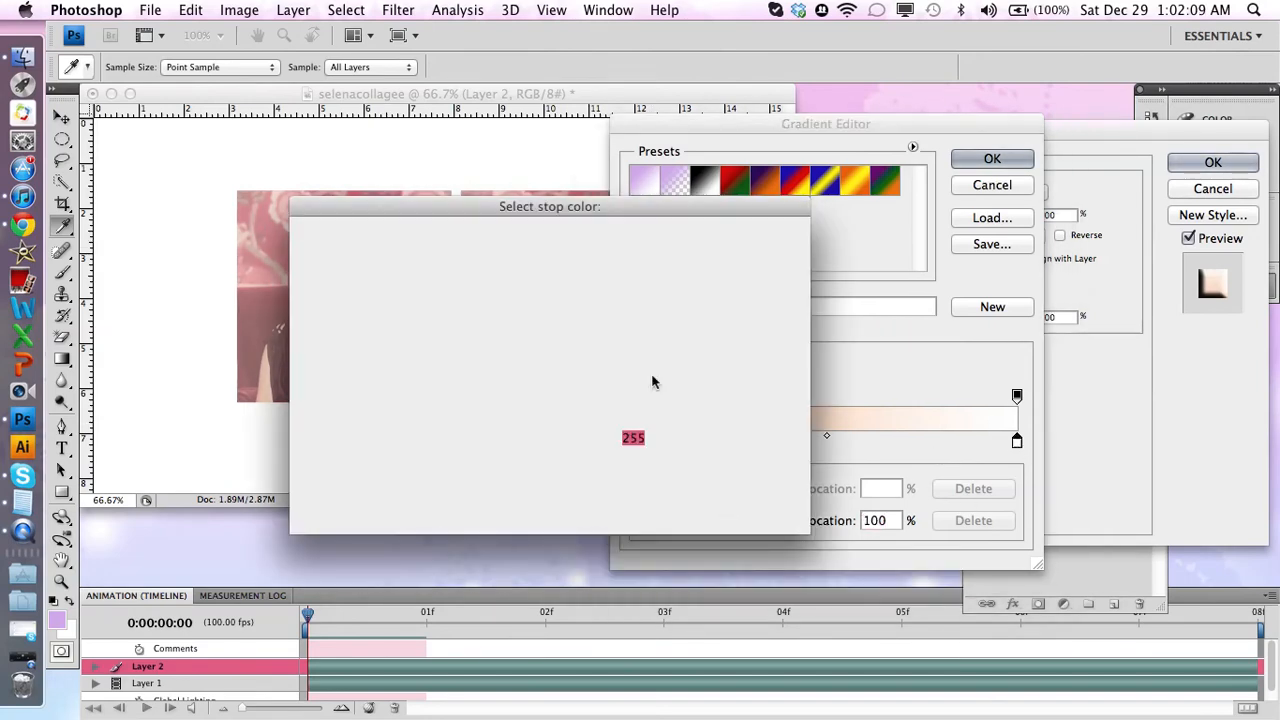
pyautogui.moveTo(567, 263); pyautogui.dragTo(567, 258)
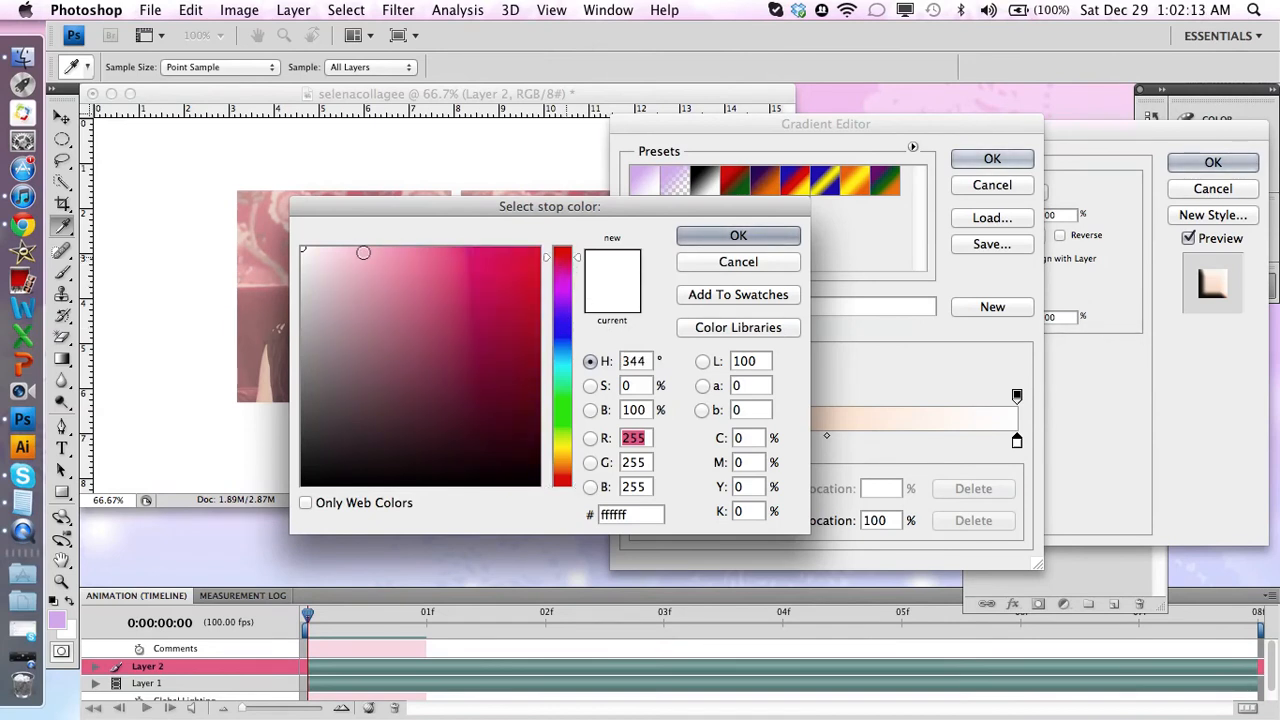
pyautogui.click(373, 258)
pyautogui.click(729, 235)
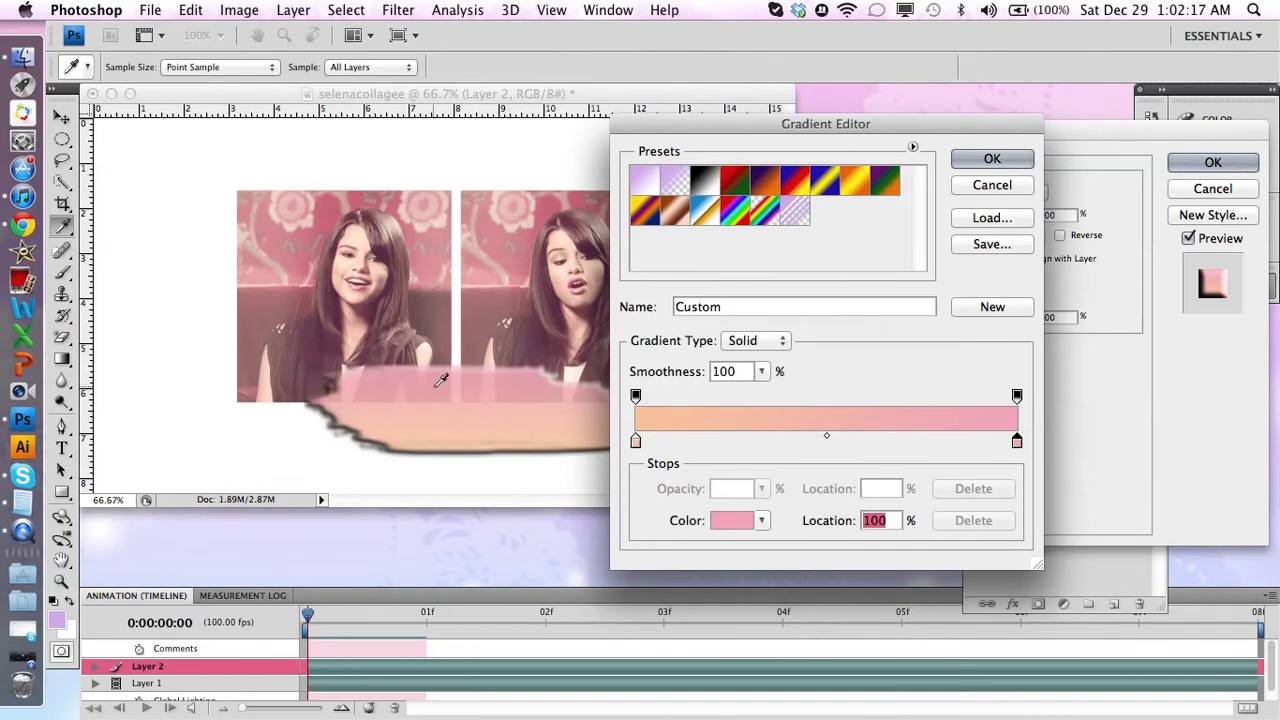
pyautogui.click(1026, 161)
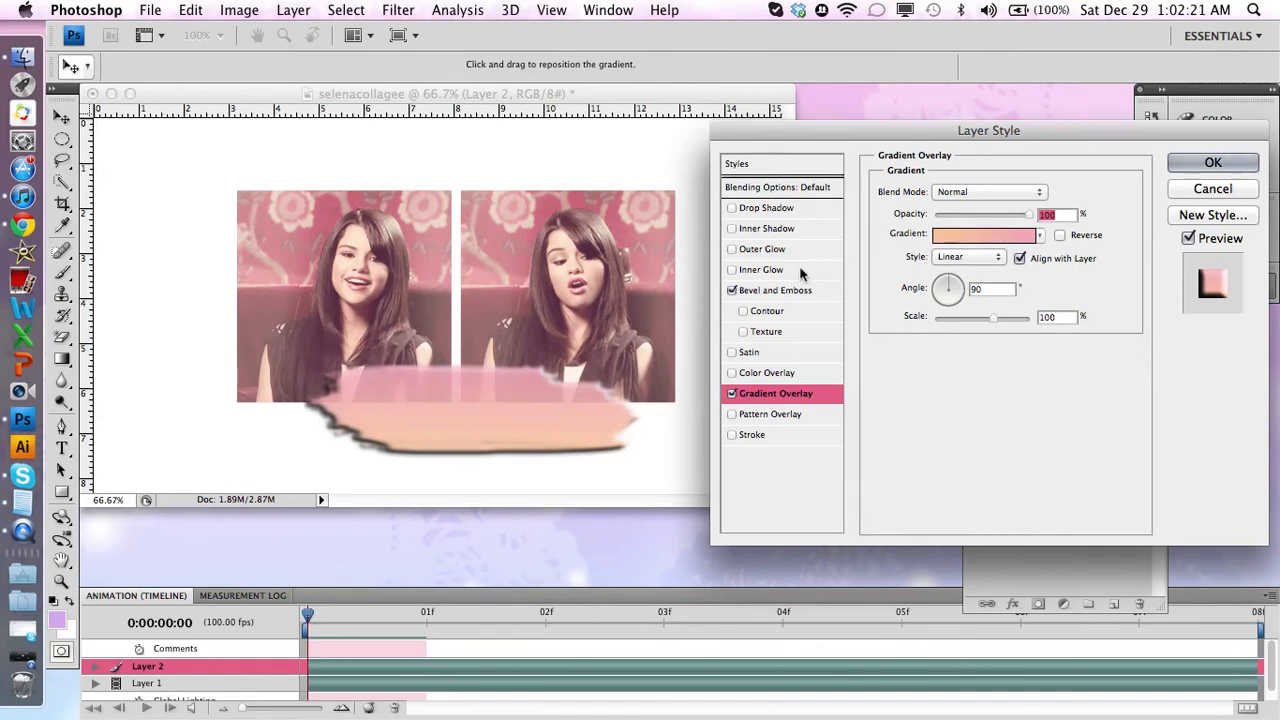
pyautogui.click(1193, 161)
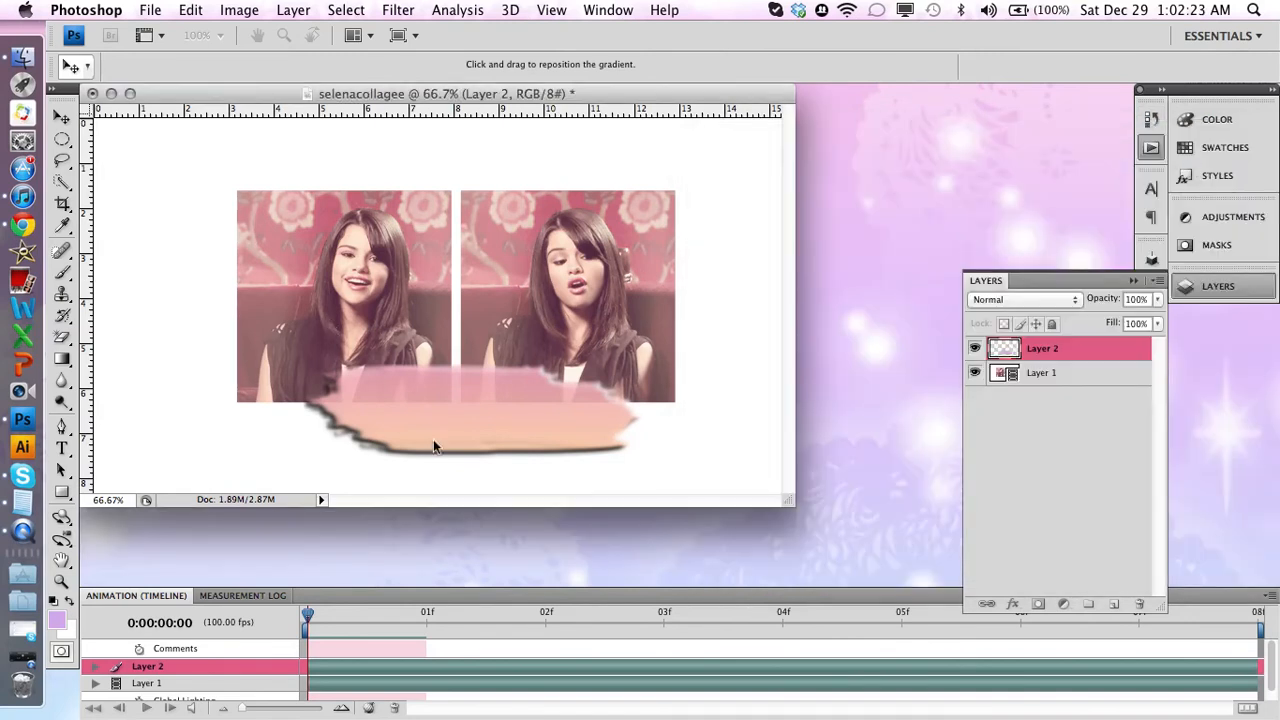
# - Switch to the Type tool and set its font to Satisfaction
pyautogui.click(61, 117)
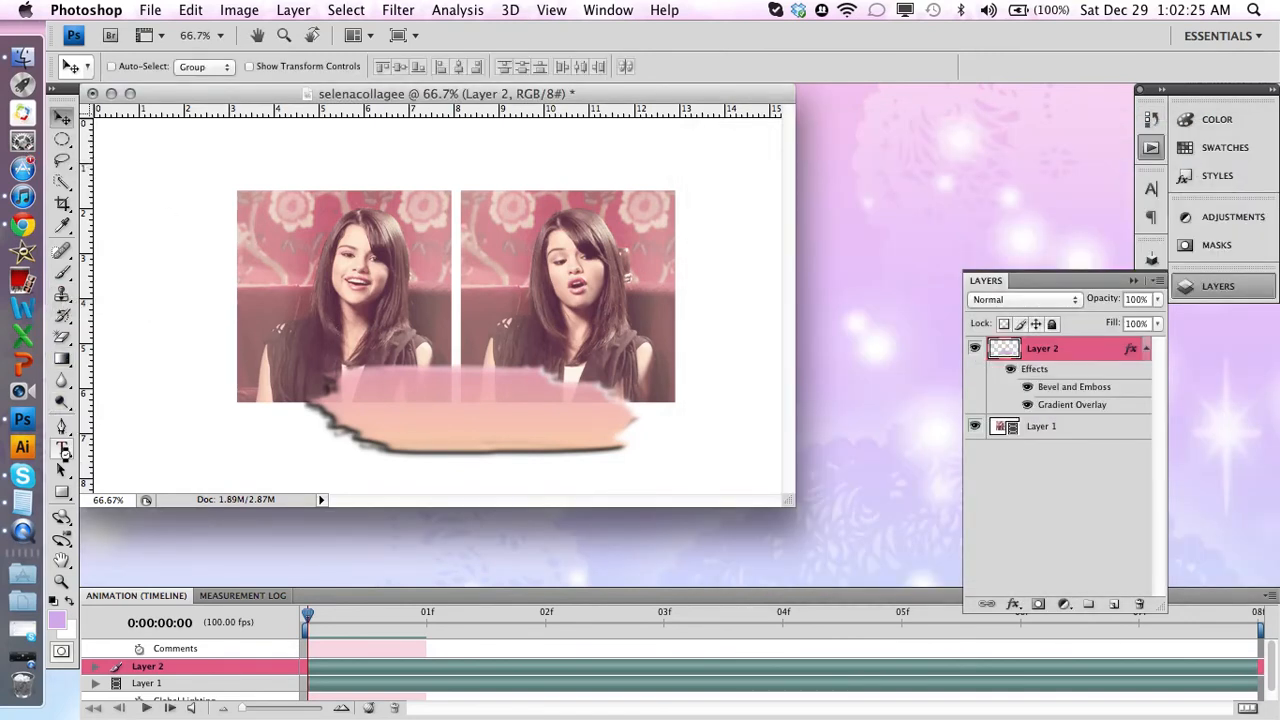
pyautogui.press('t')
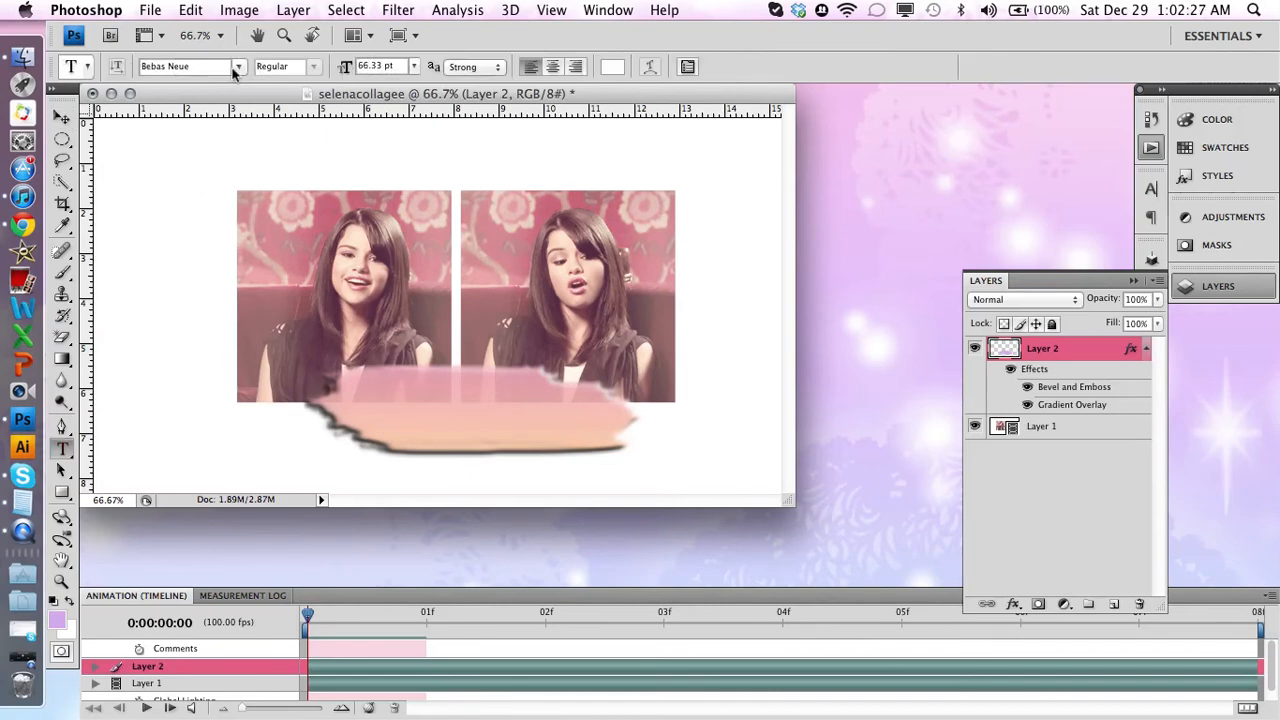
pyautogui.click(240, 67)
pyautogui.scroll(-10, 220, 258)
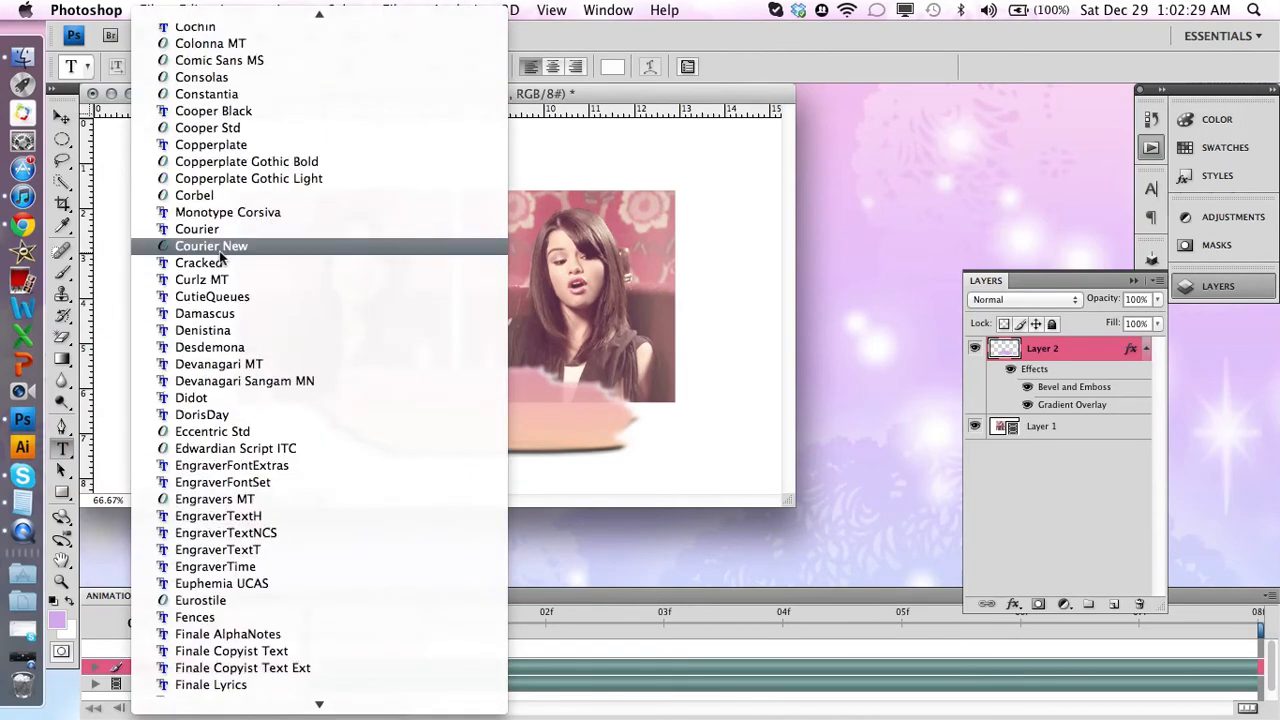
pyautogui.scroll(-10, 222, 259)
pyautogui.scroll(-10, 235, 259)
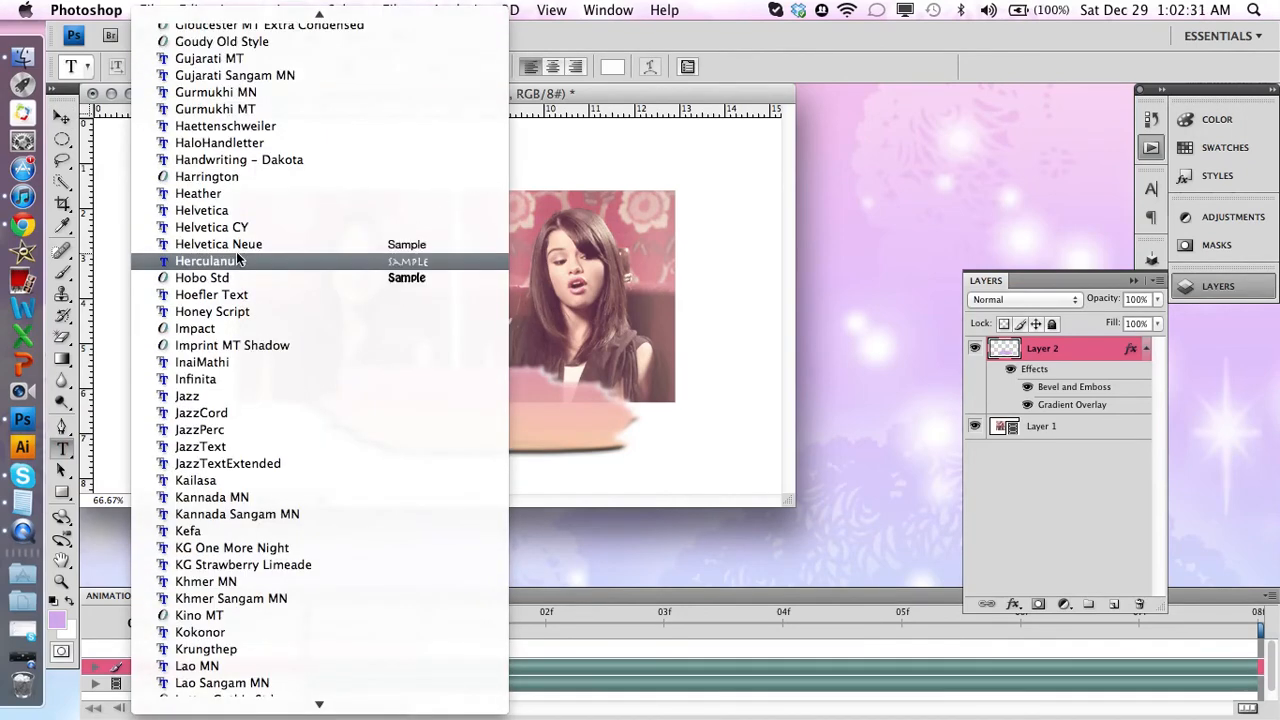
pyautogui.scroll(-20, 238, 259)
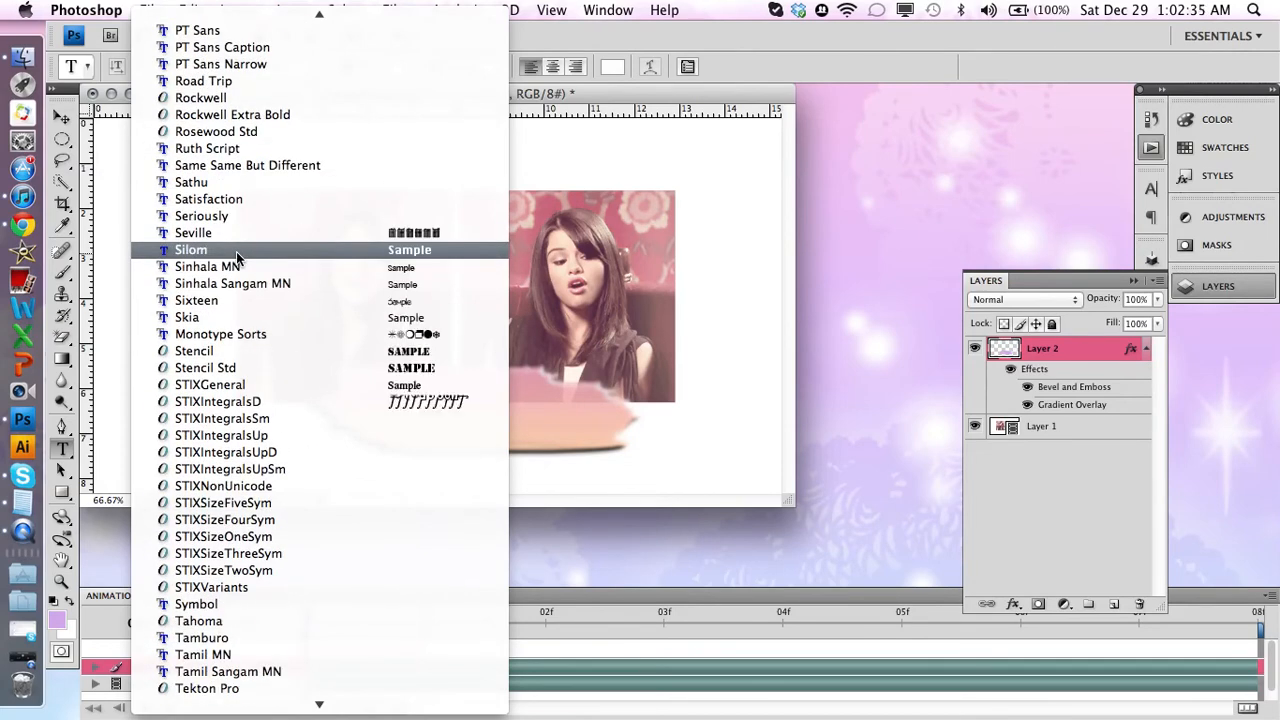
pyautogui.scroll(1, 236, 251)
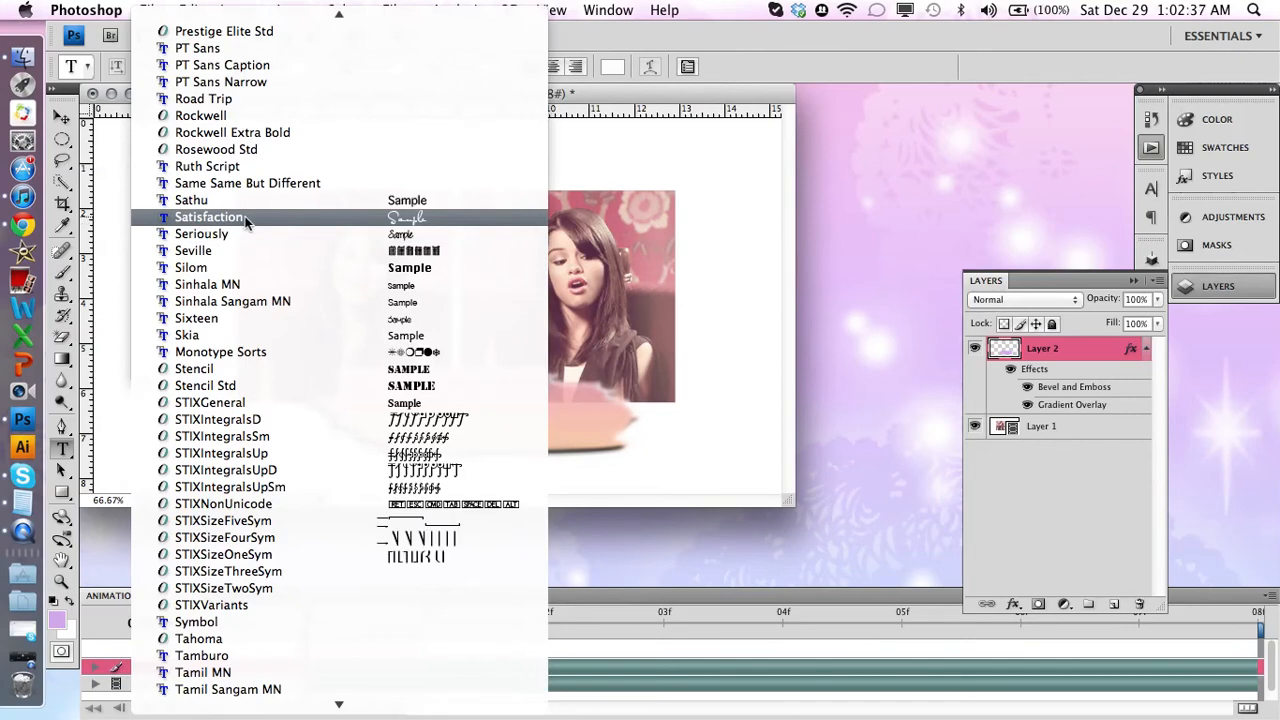
pyautogui.click(245, 216)
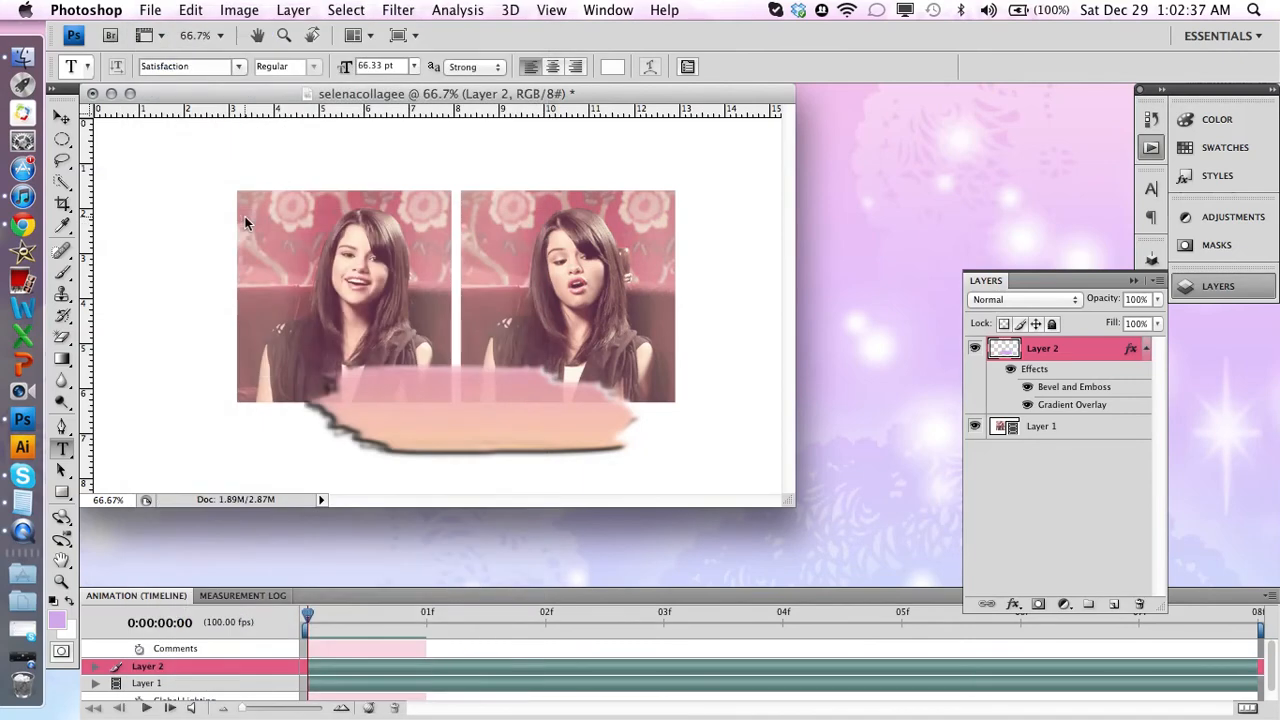
# - Add the white caption "Selena Gomez orp" starting near the left end of the gradient band
pyautogui.click(364, 412)
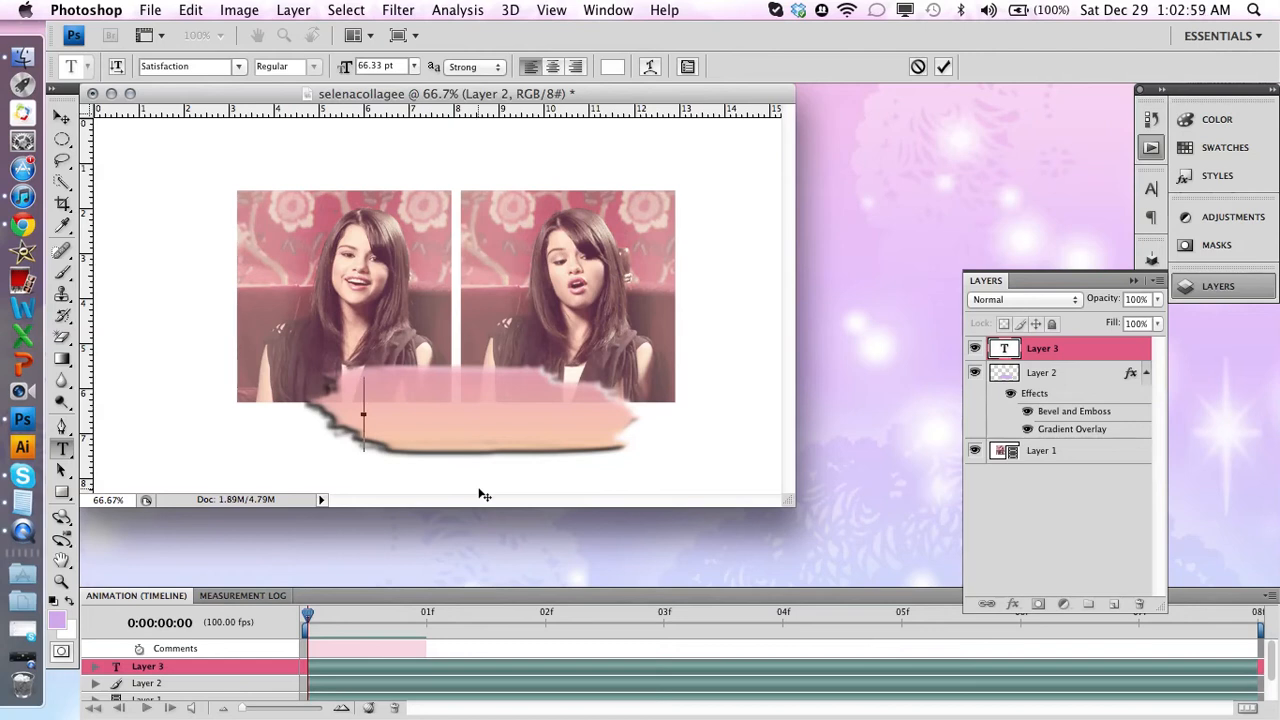
pyautogui.write('Sele')
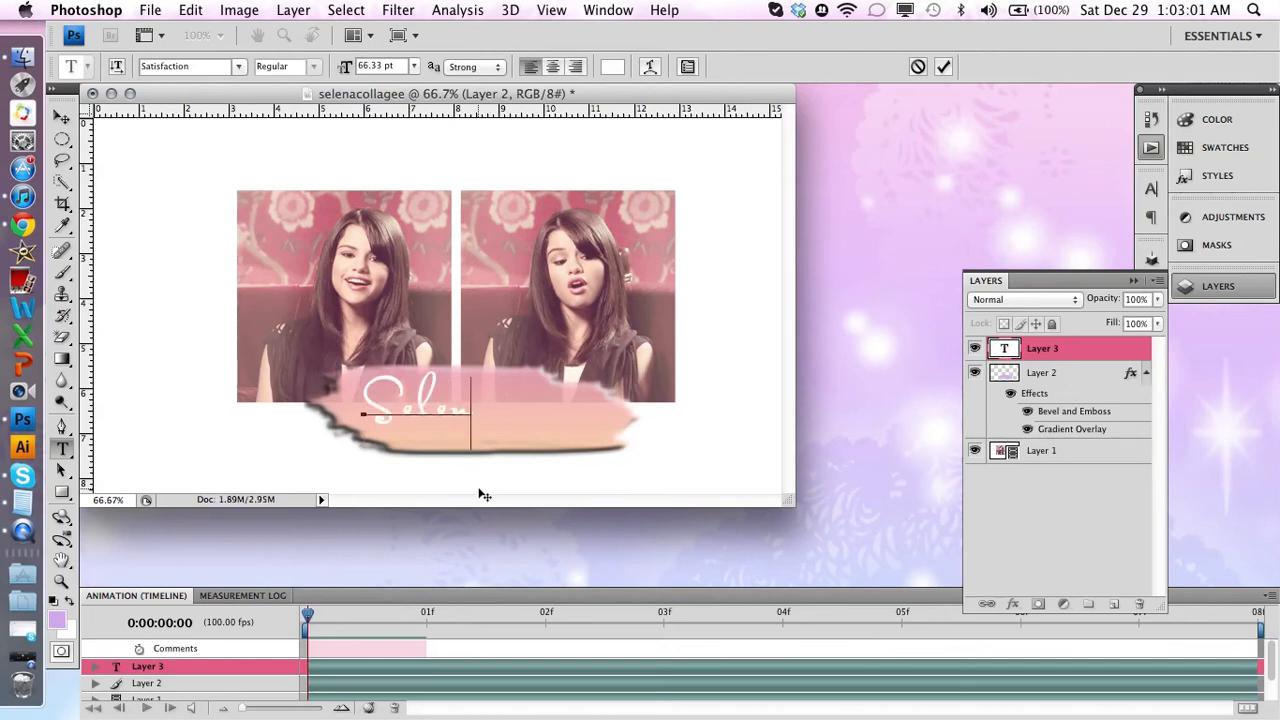
pyautogui.write('na Gomez')
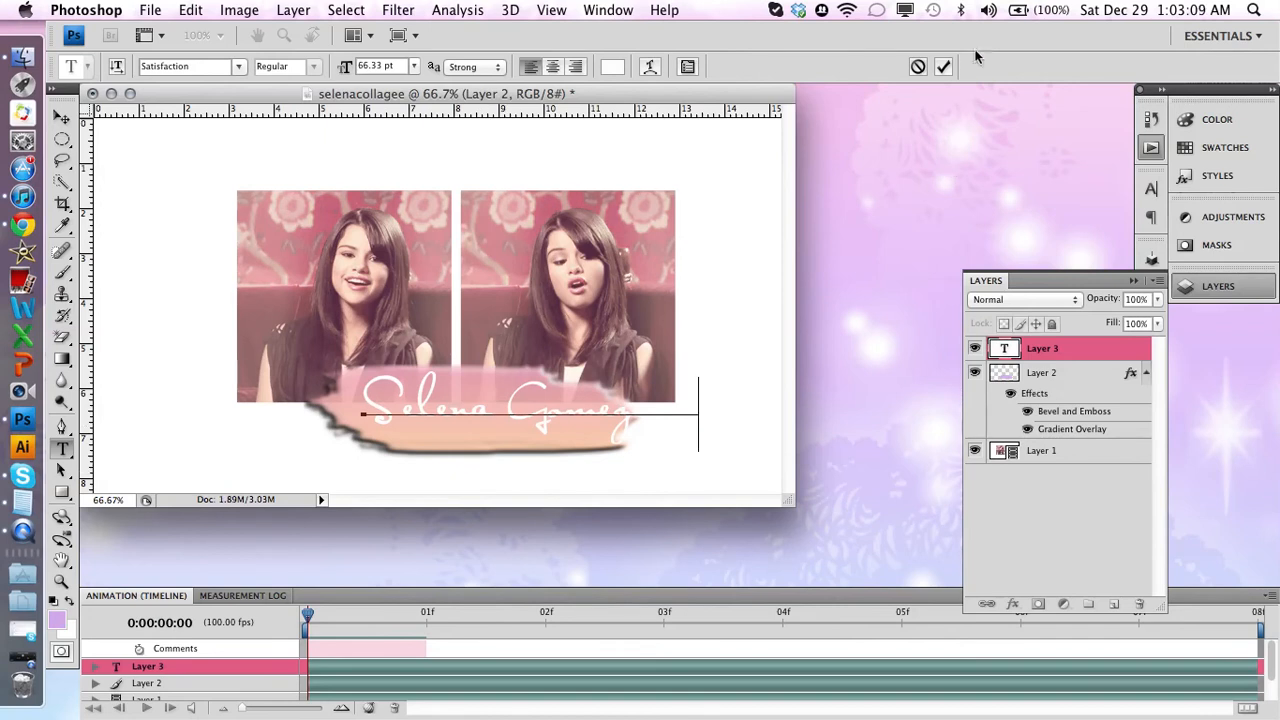
pyautogui.click(944, 67)
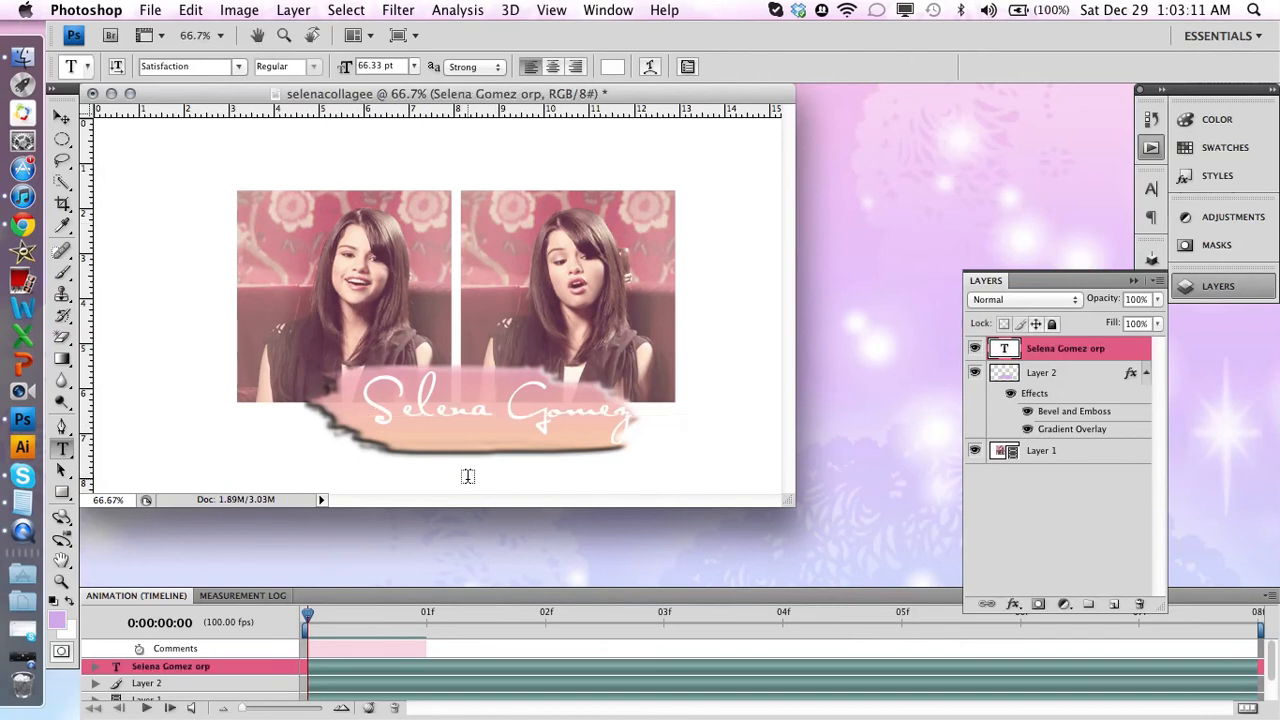
# - Shift the caption left over the gradient band with Free Transform, to about X 629.8 px, Y 469 px
pyautogui.click(62, 117)
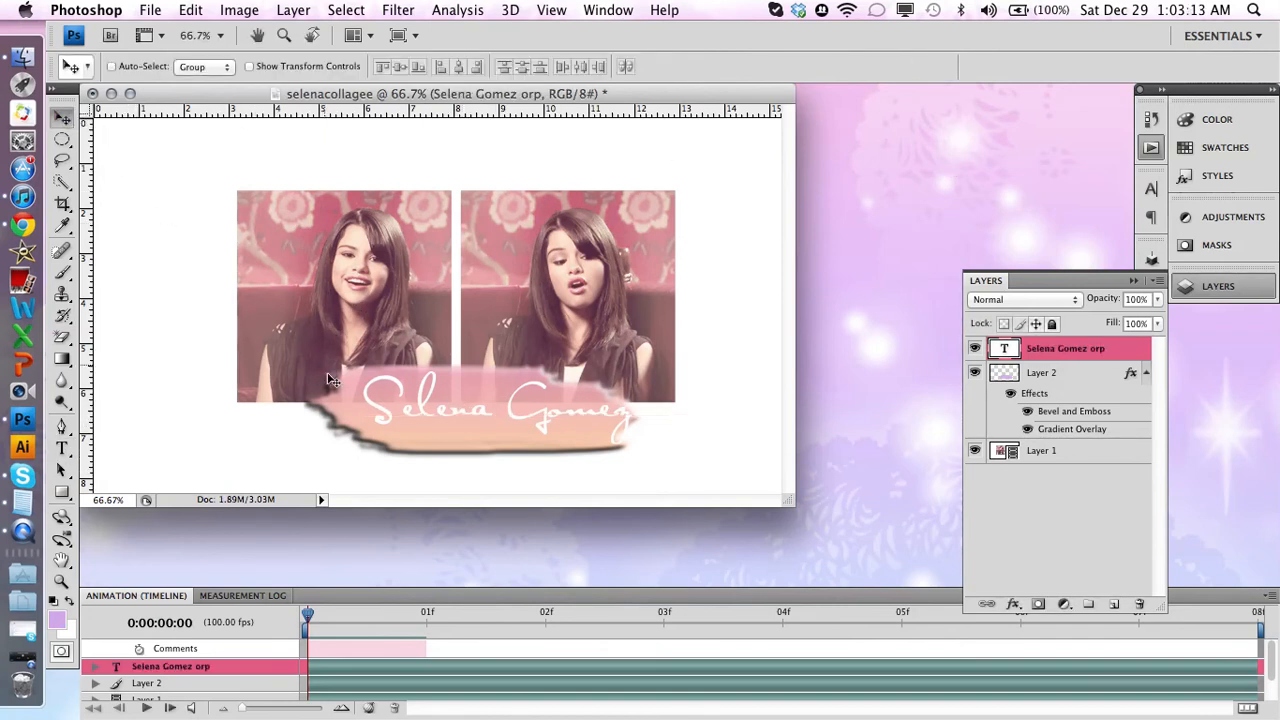
pyautogui.press('super+t')
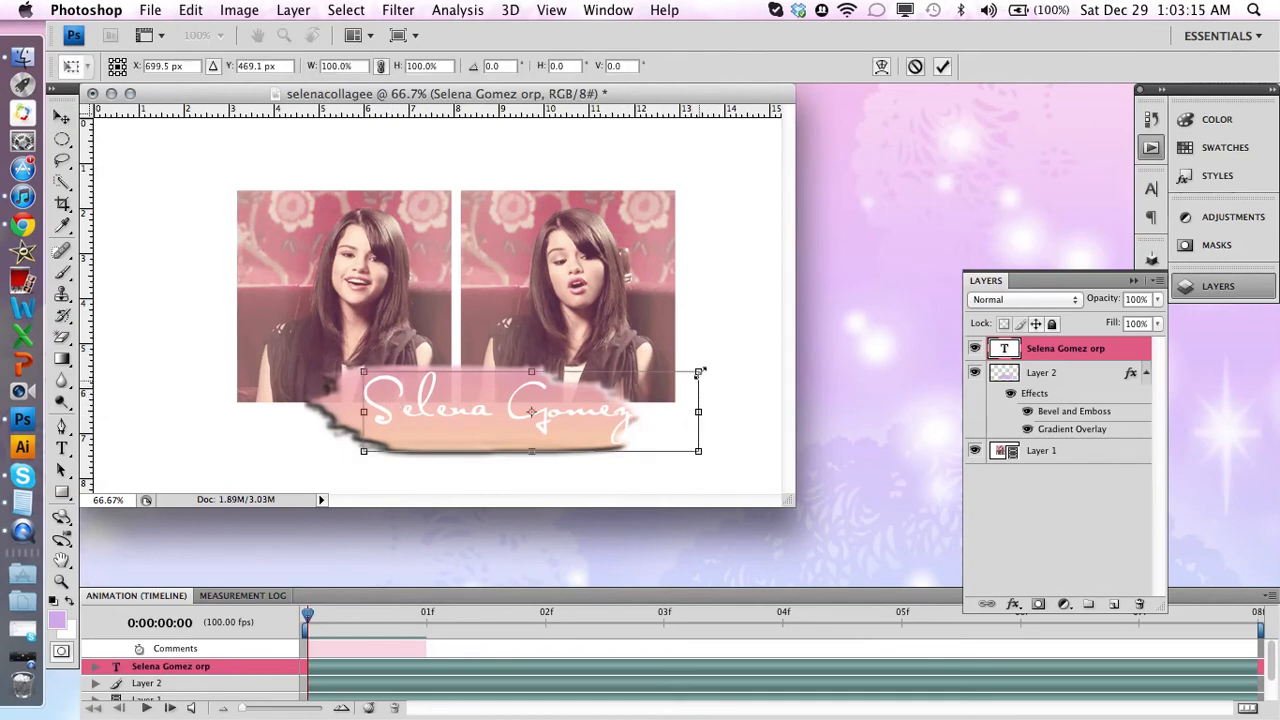
pyautogui.moveTo(413, 402); pyautogui.dragTo(355, 404)
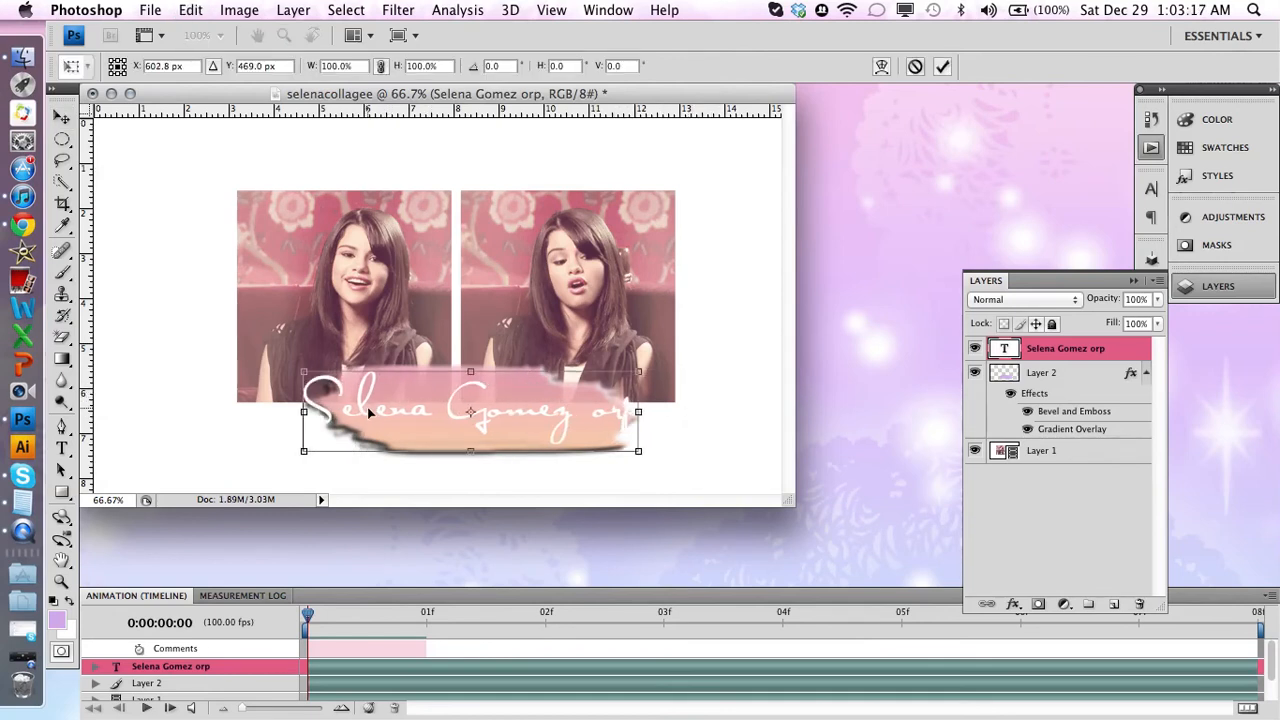
pyautogui.moveTo(558, 412); pyautogui.dragTo(573, 412)
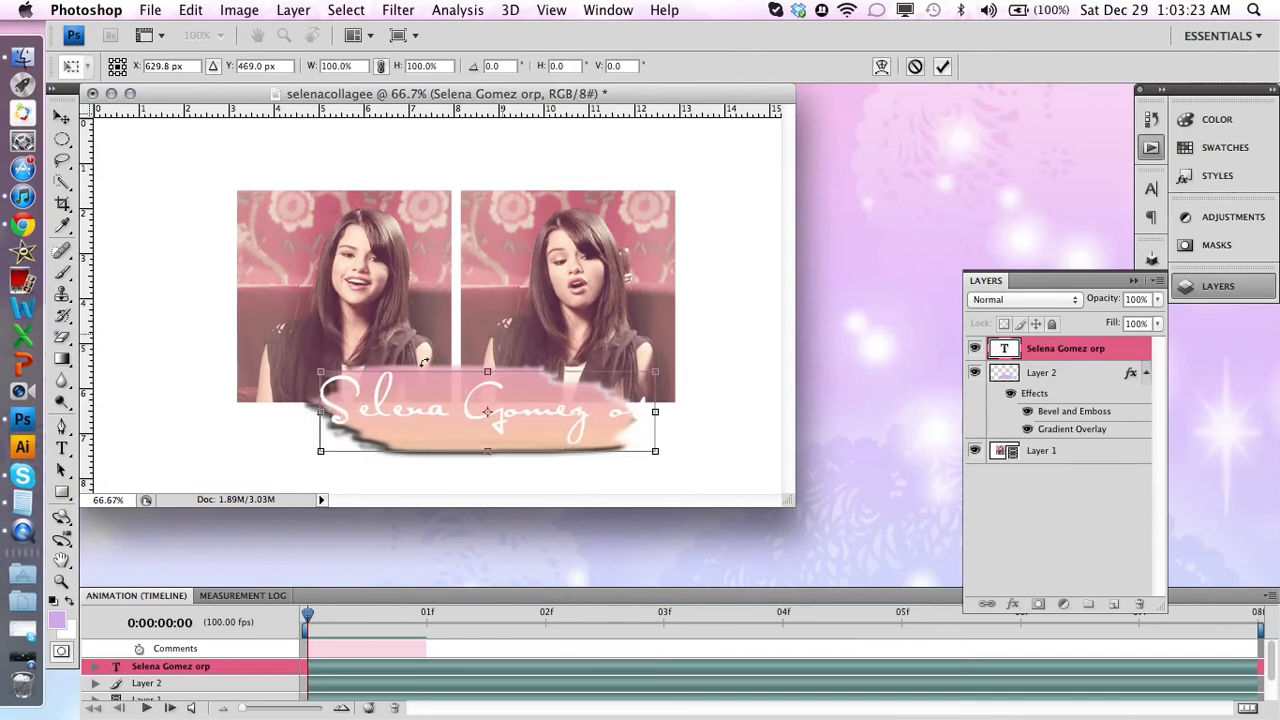
pyautogui.click(942, 66)
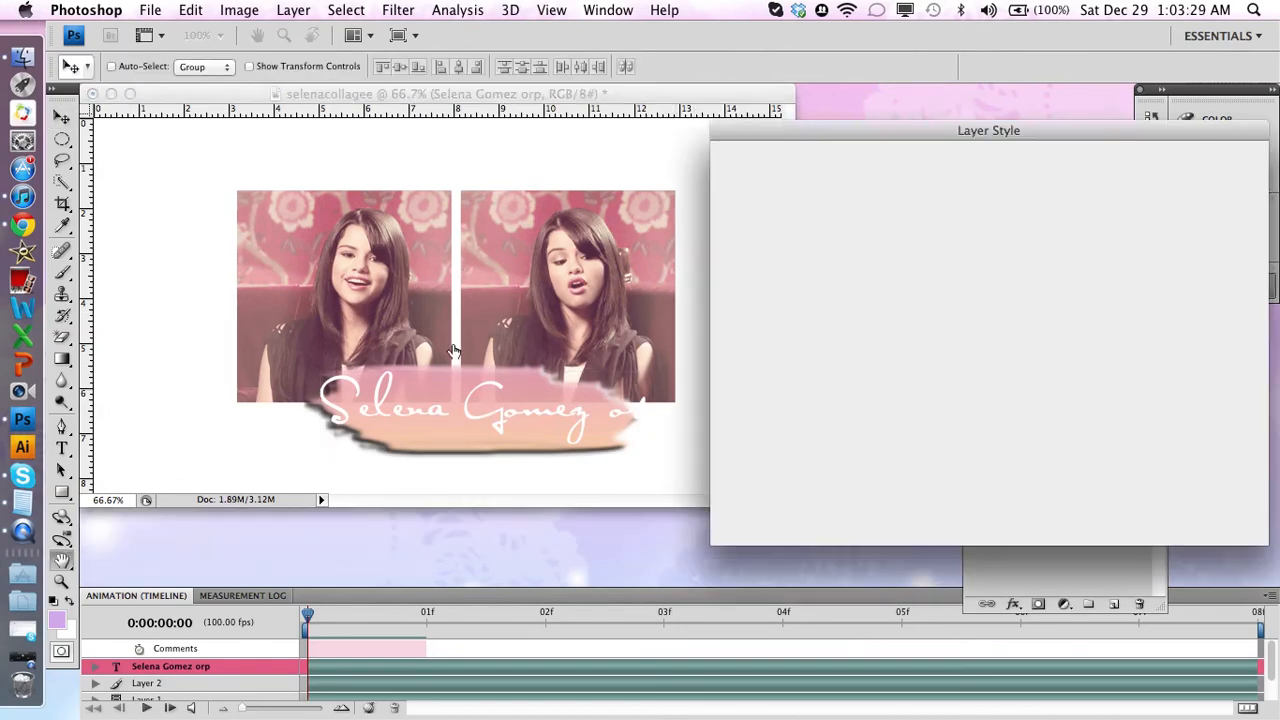
# - Give the caption text layer a default drop shadow and a 1 px dark gray #505050 stroke, and apply the layer style
pyautogui.click(798, 207)
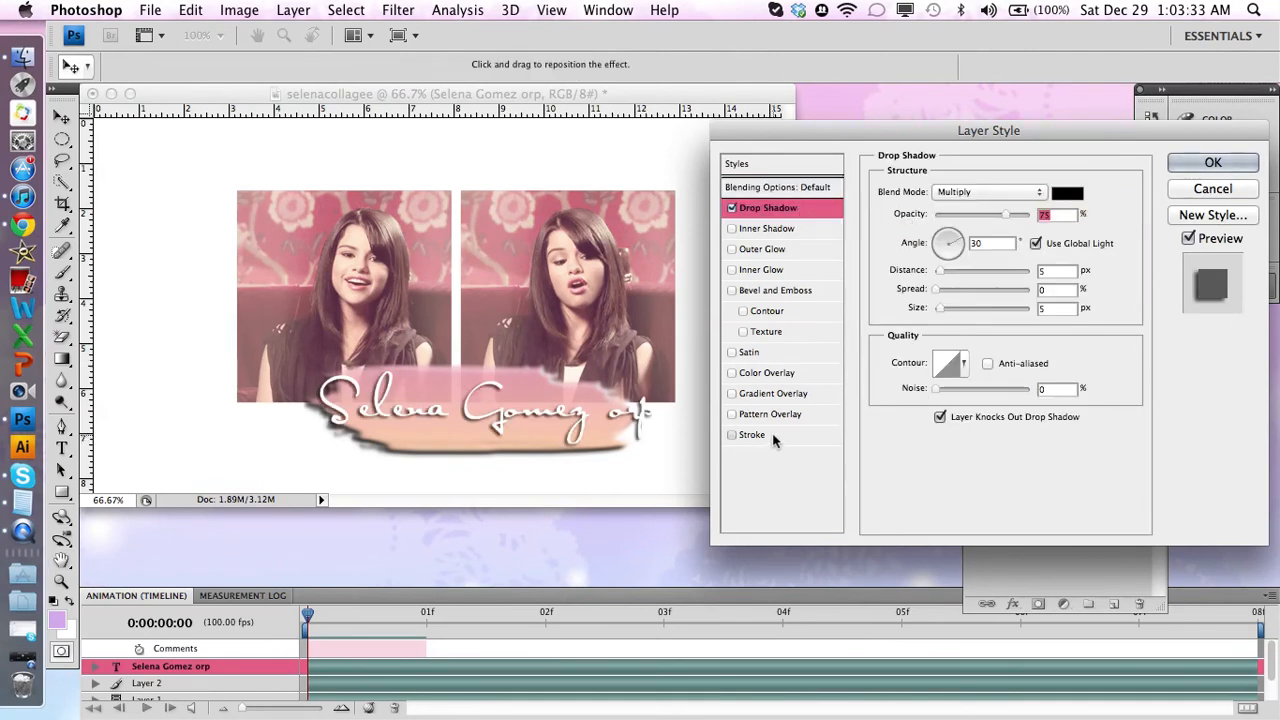
pyautogui.click(731, 434)
pyautogui.write('1')
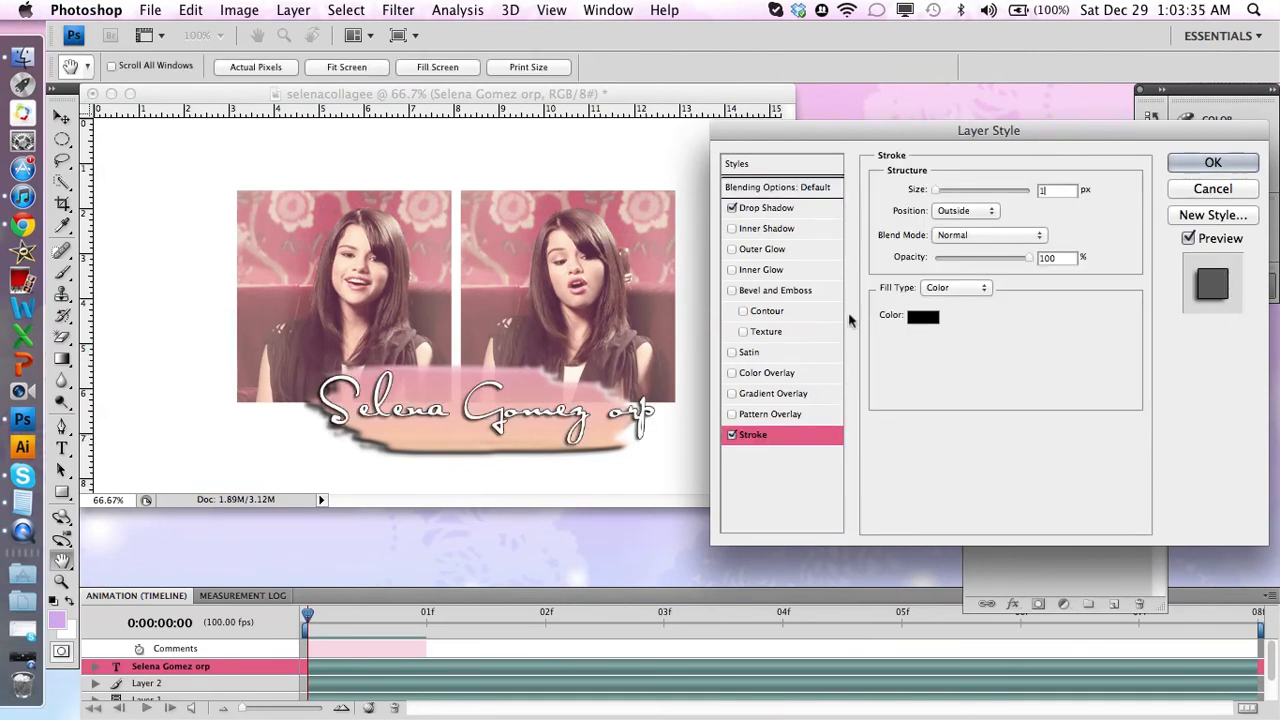
pyautogui.click(923, 317)
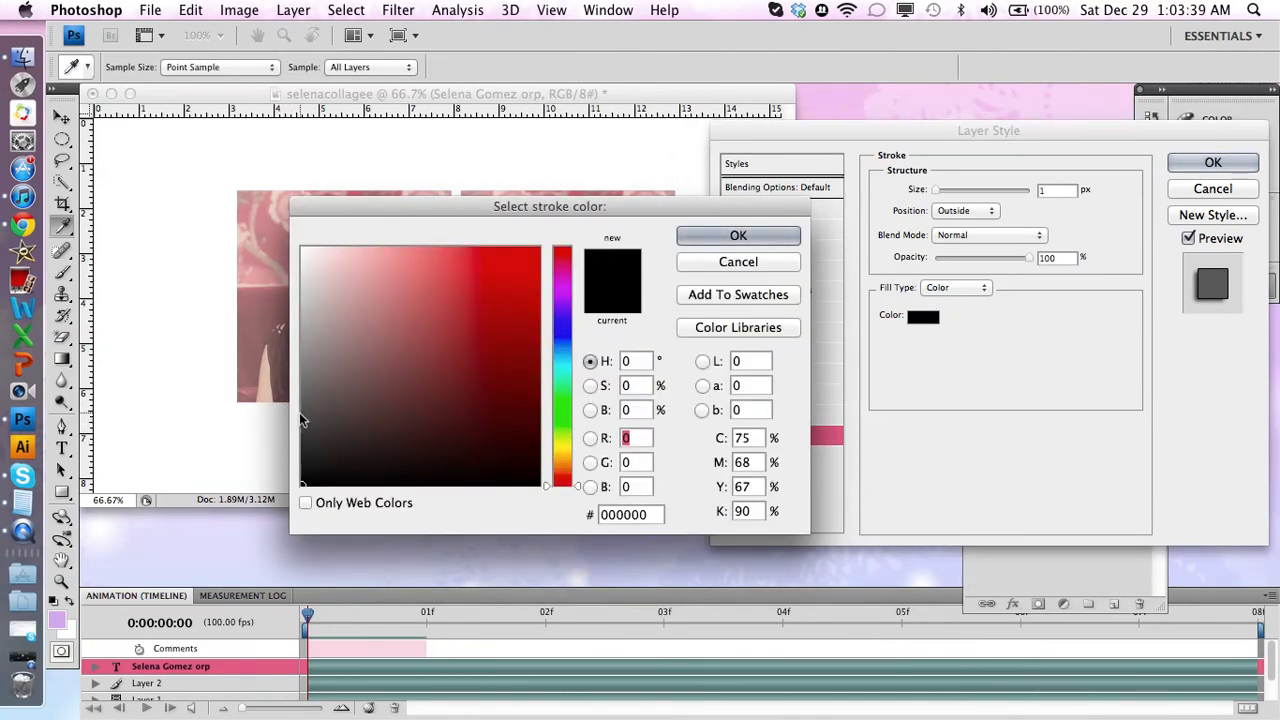
pyautogui.click(301, 410)
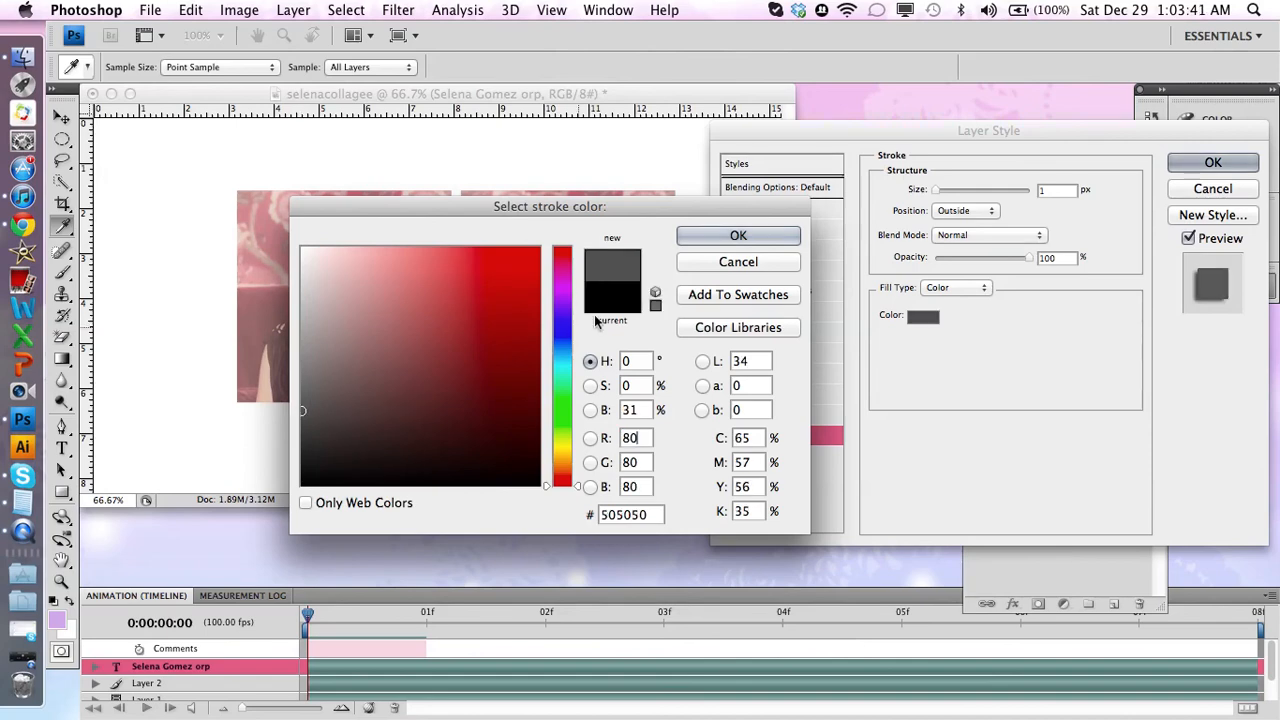
pyautogui.press('Return')
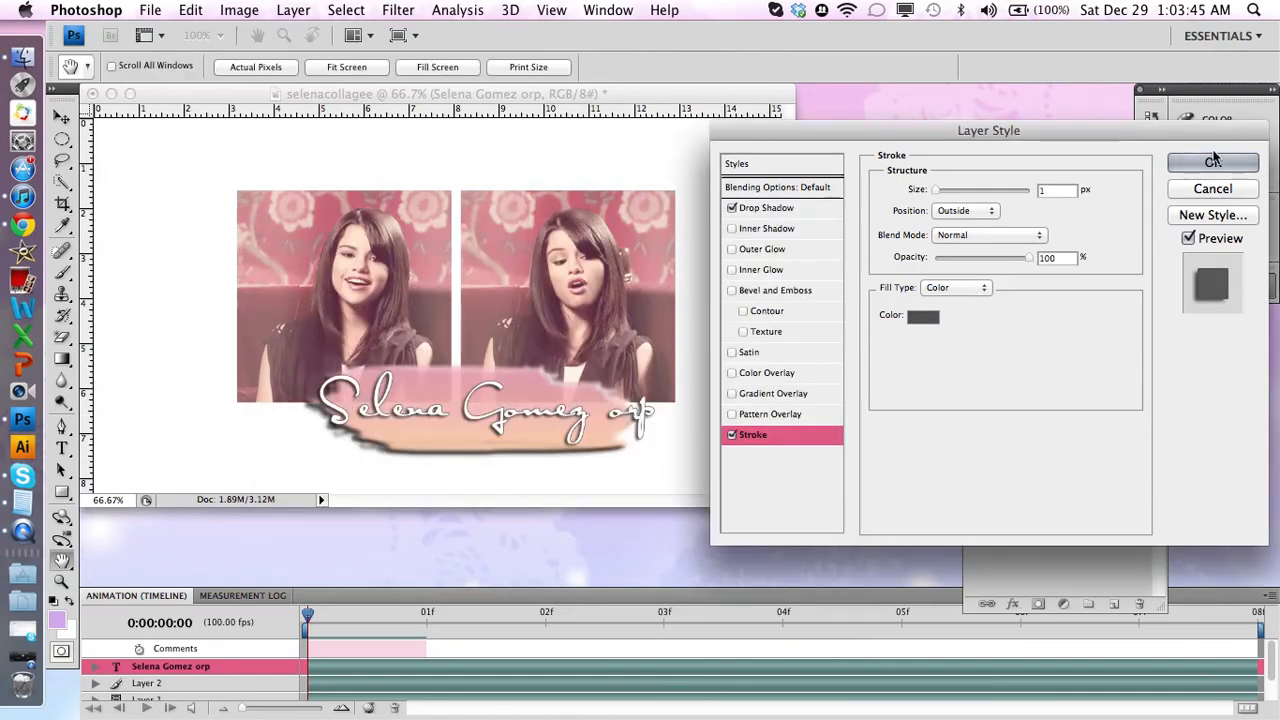
pyautogui.press('Return')
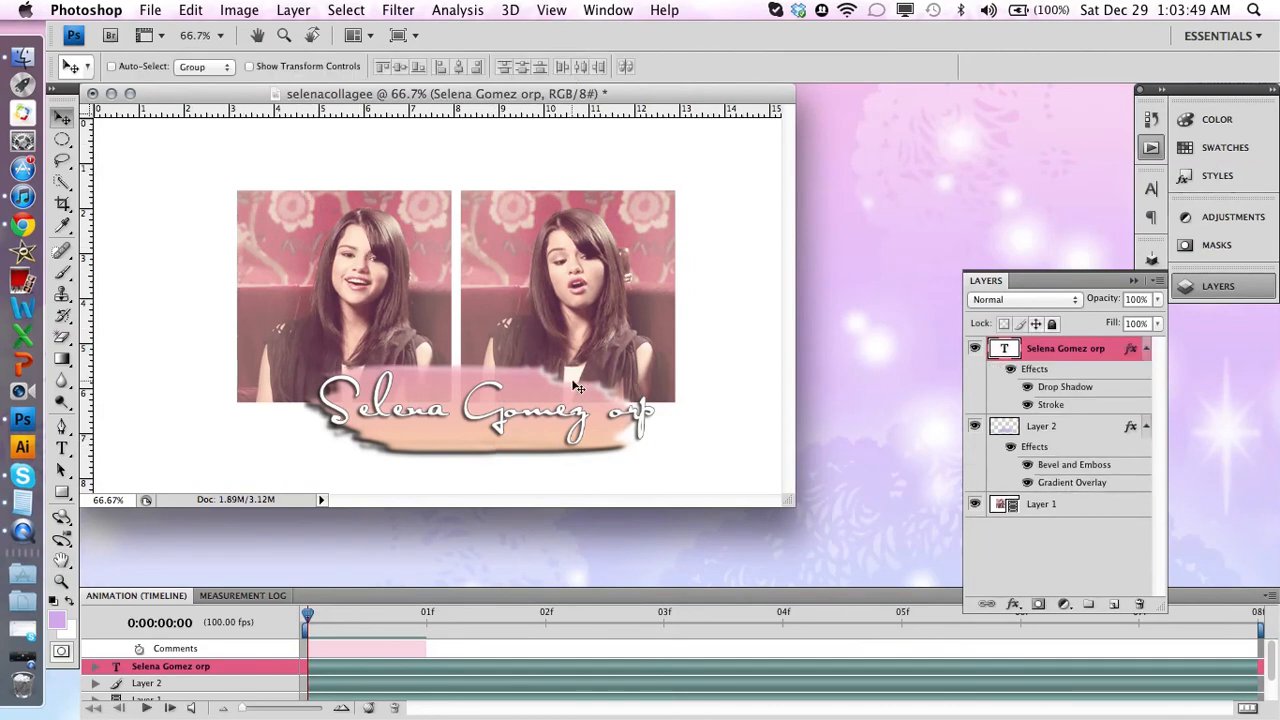
# - Crop the canvas closely around the two animated pictures and the caption band, keeping only a narrow white margin
pyautogui.click(64, 205)
pyautogui.moveTo(201, 161)
pyautogui.mouseDown()
pyautogui.moveTo(694, 366)
pyautogui.moveTo(727, 459)
pyautogui.mouseUp()
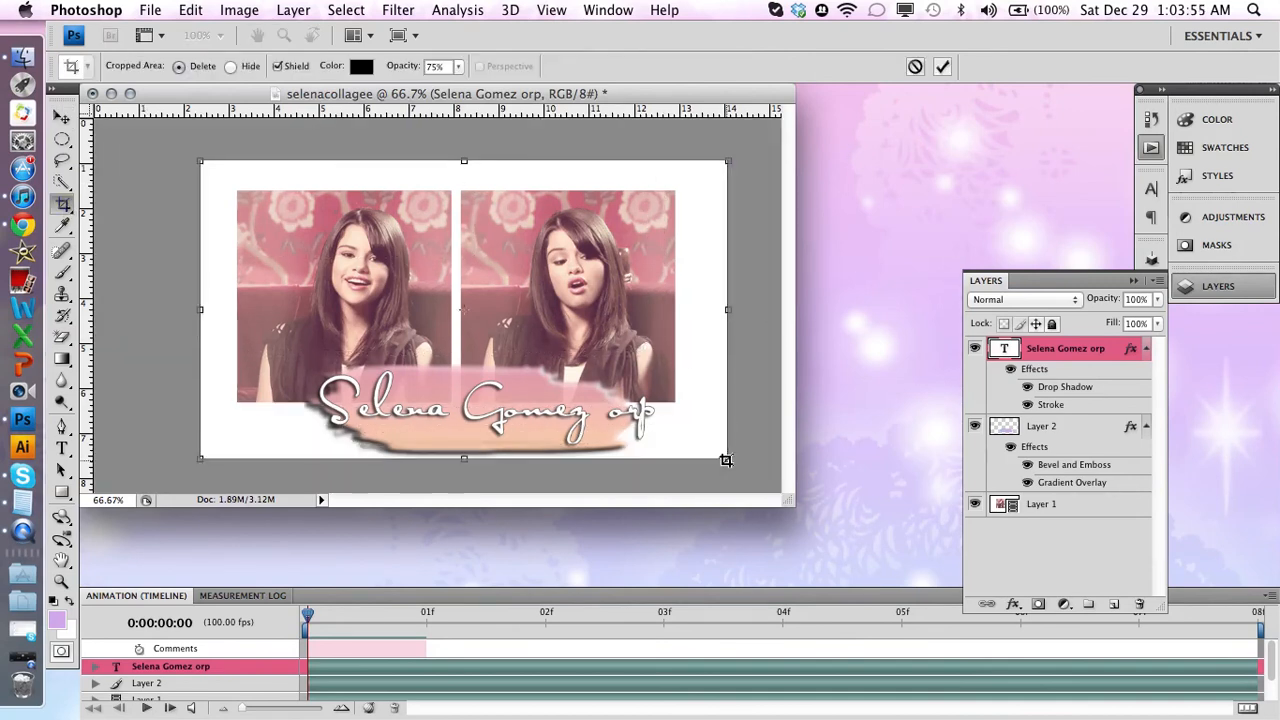
pyautogui.moveTo(202, 162); pyautogui.dragTo(216, 178)
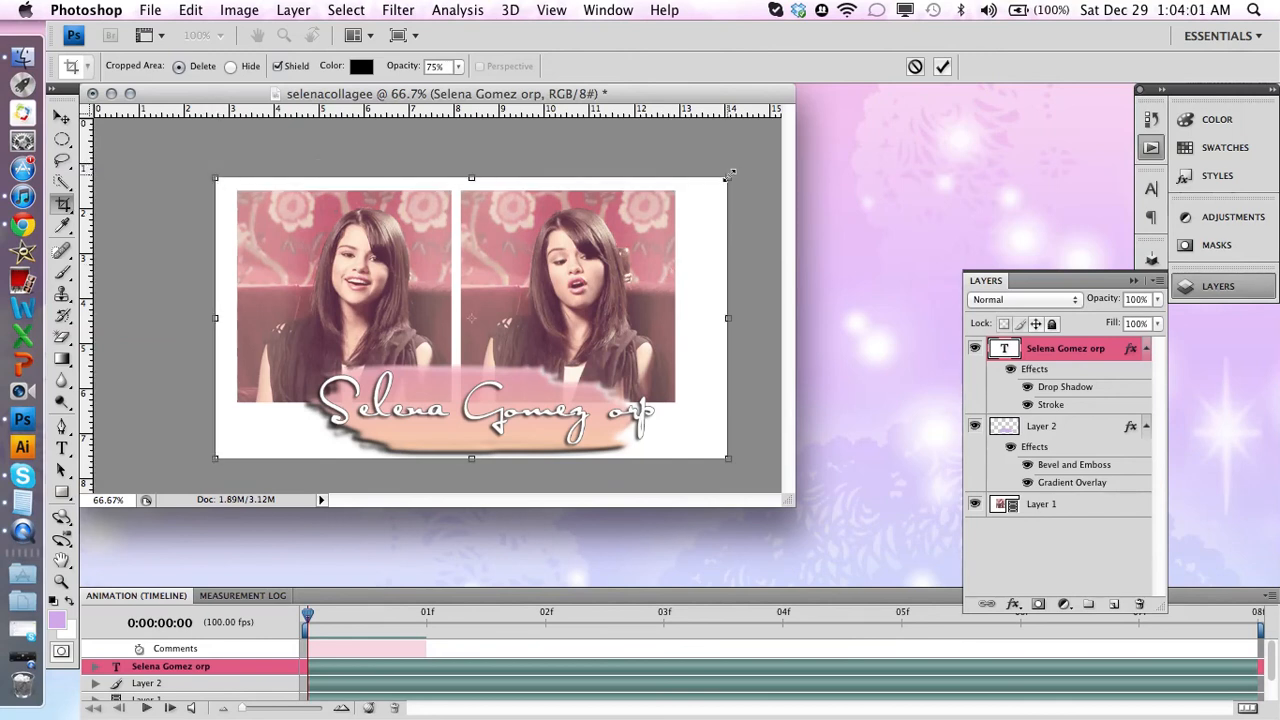
pyautogui.moveTo(729, 175); pyautogui.dragTo(687, 181)
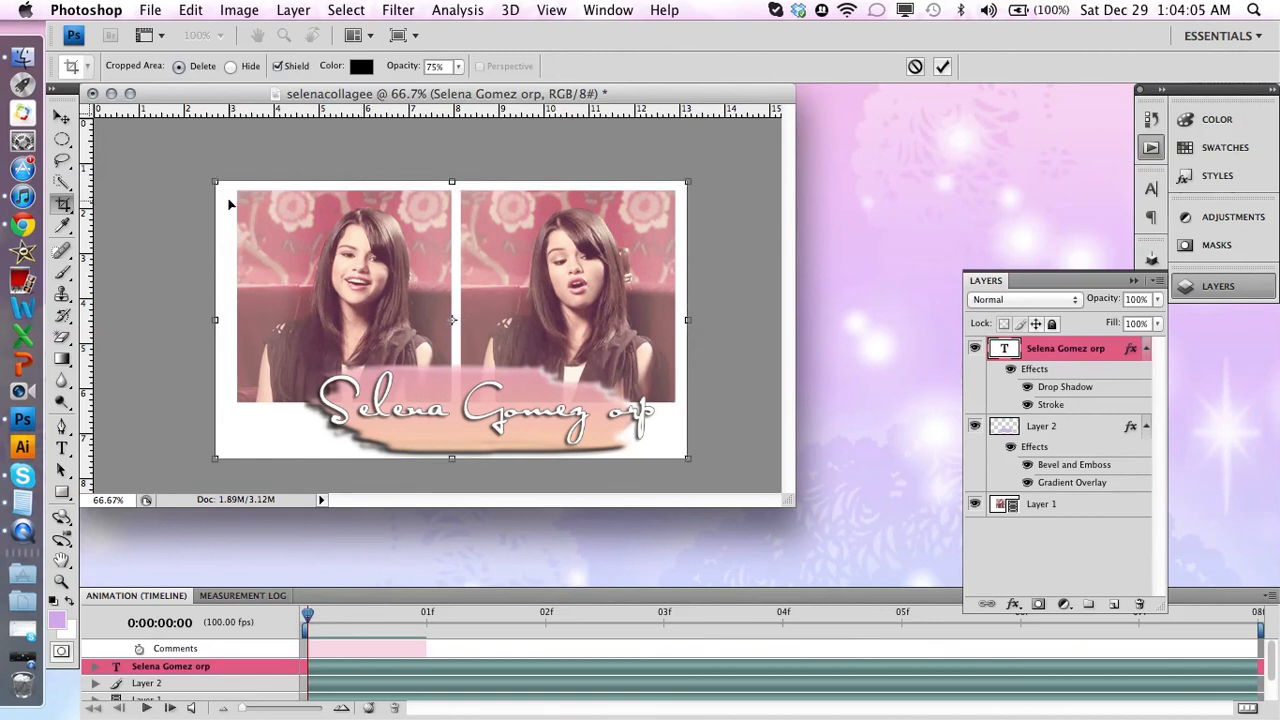
pyautogui.moveTo(214, 181); pyautogui.dragTo(226, 182)
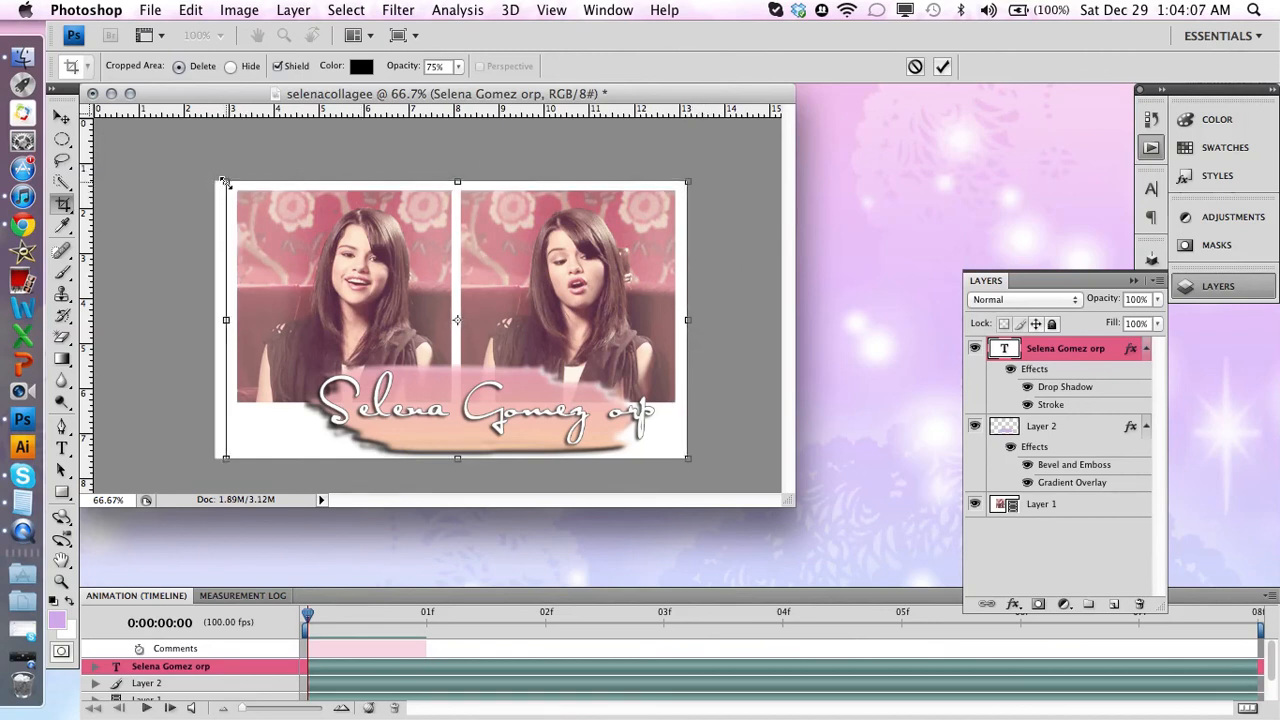
pyautogui.click(942, 67)
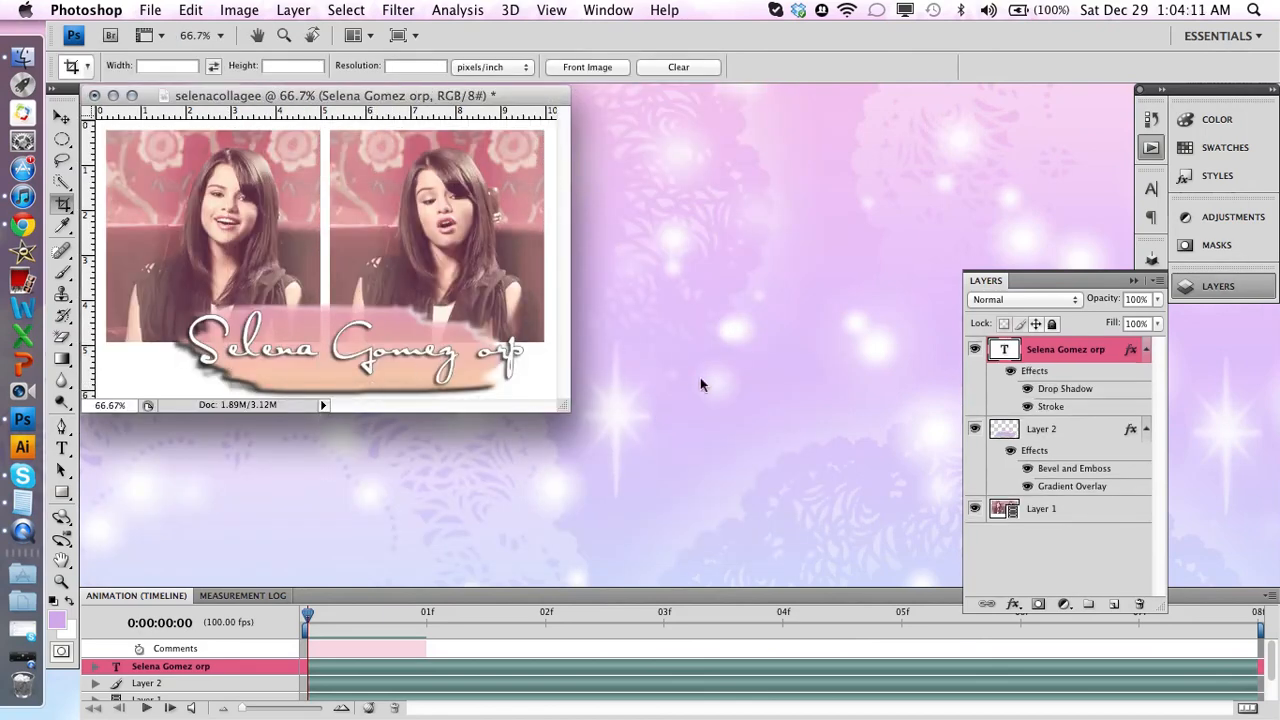
# - Play back the cropped animation to preview it, stop playback and switch to the Move tool
pyautogui.click(145, 708)
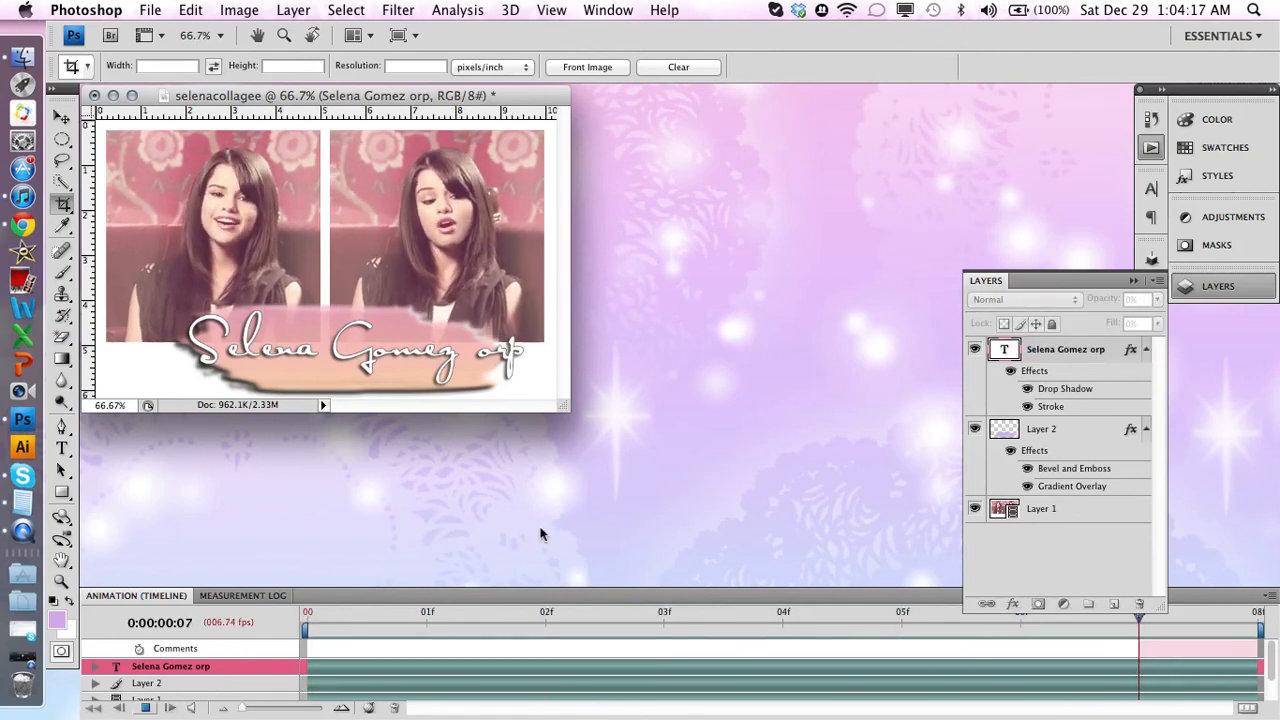
pyautogui.click(146, 708)
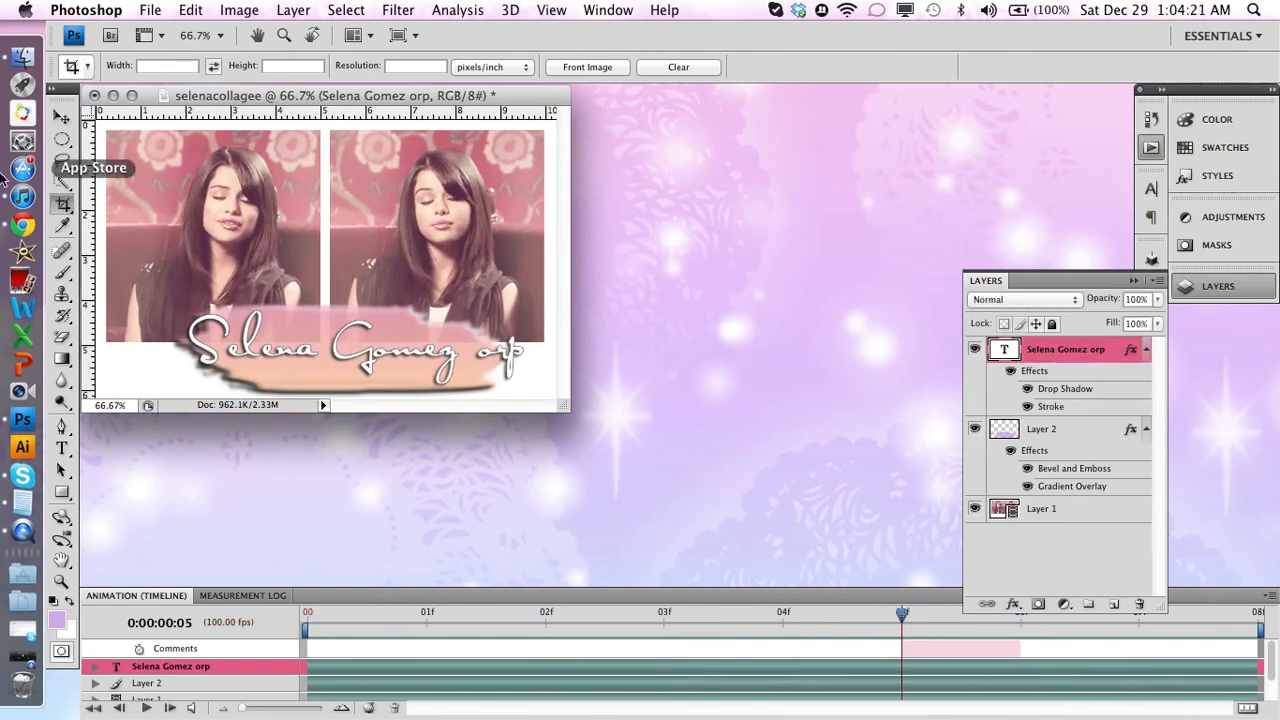
pyautogui.press('v')
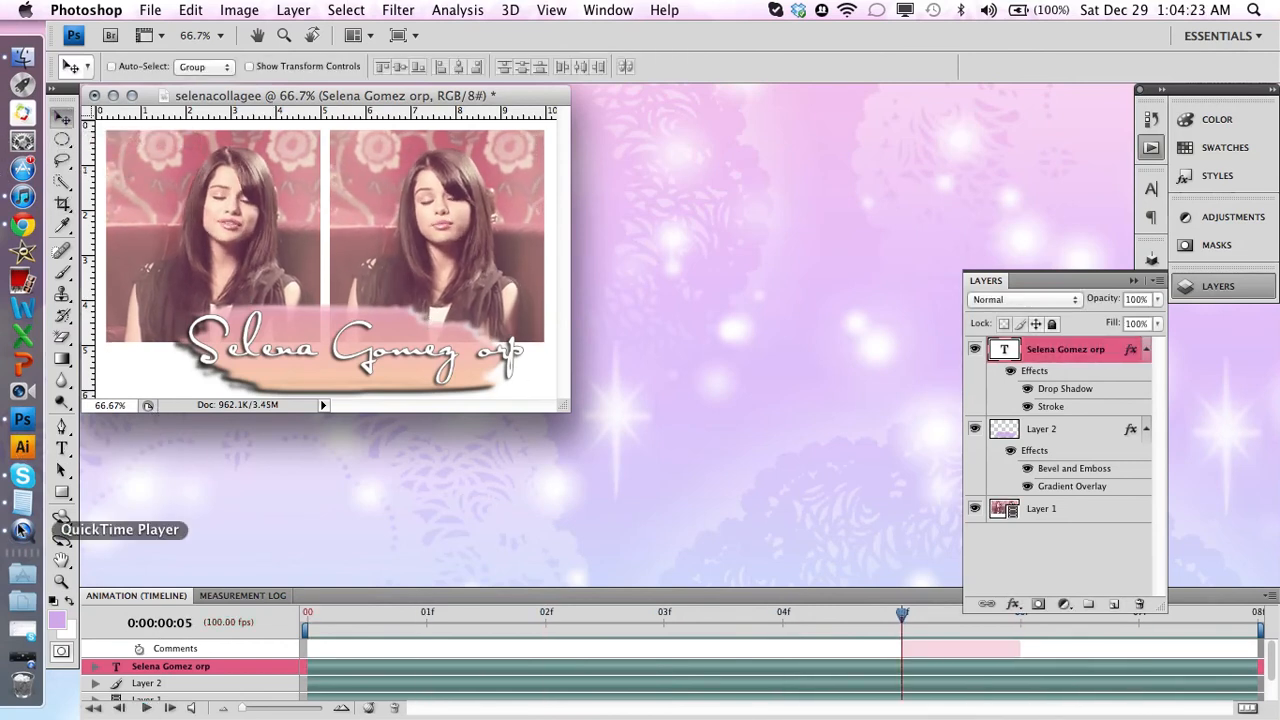
# - Restore the minimized window from the Dock
pyautogui.click(22, 664)
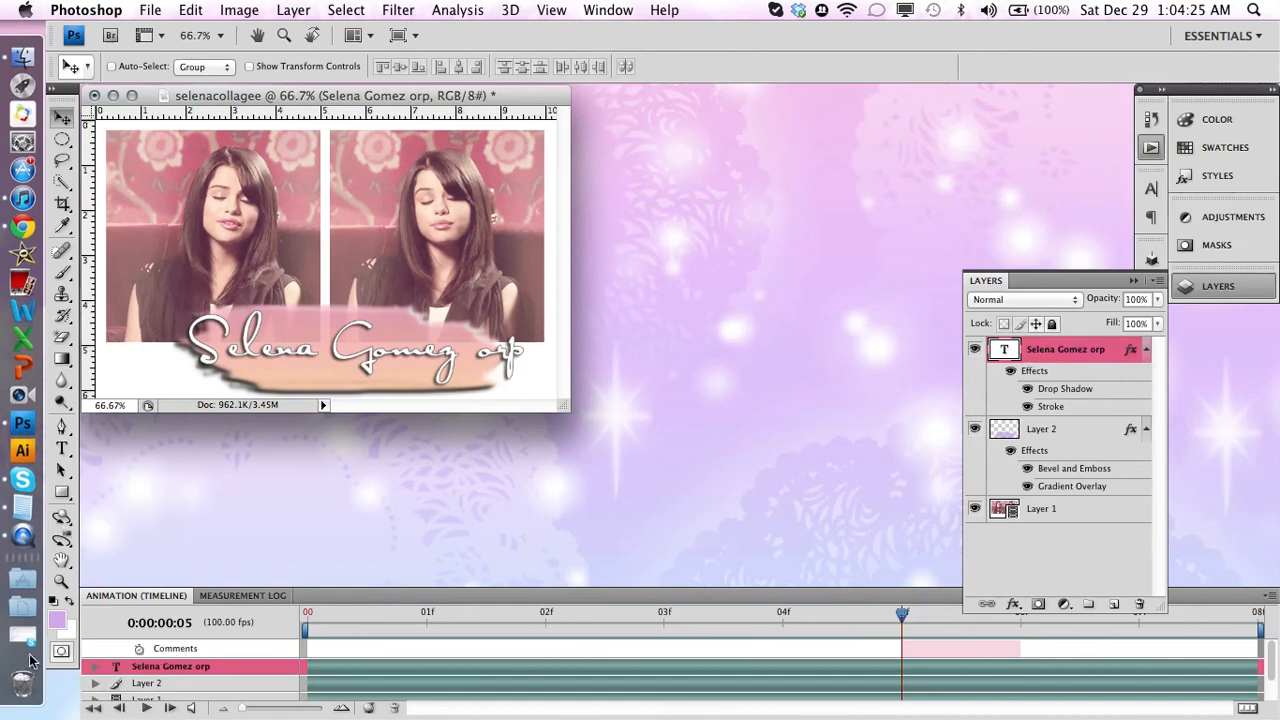